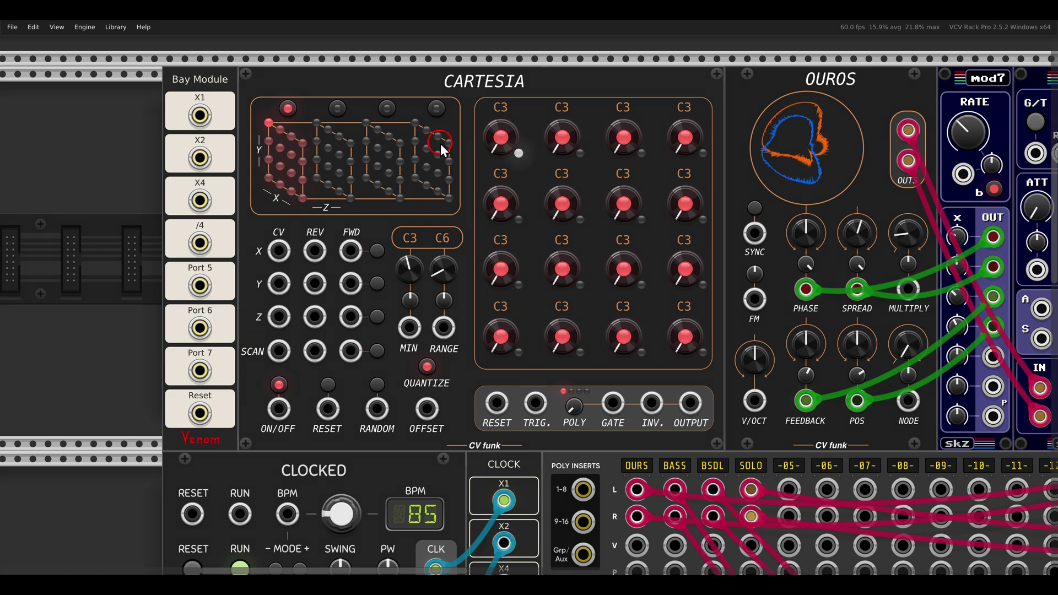
# Switch the Cartesia knobs' quantization off and back on to compare raw voltages with note values
pyautogui.moveTo(475, 115); pyautogui.dragTo(711, 370)
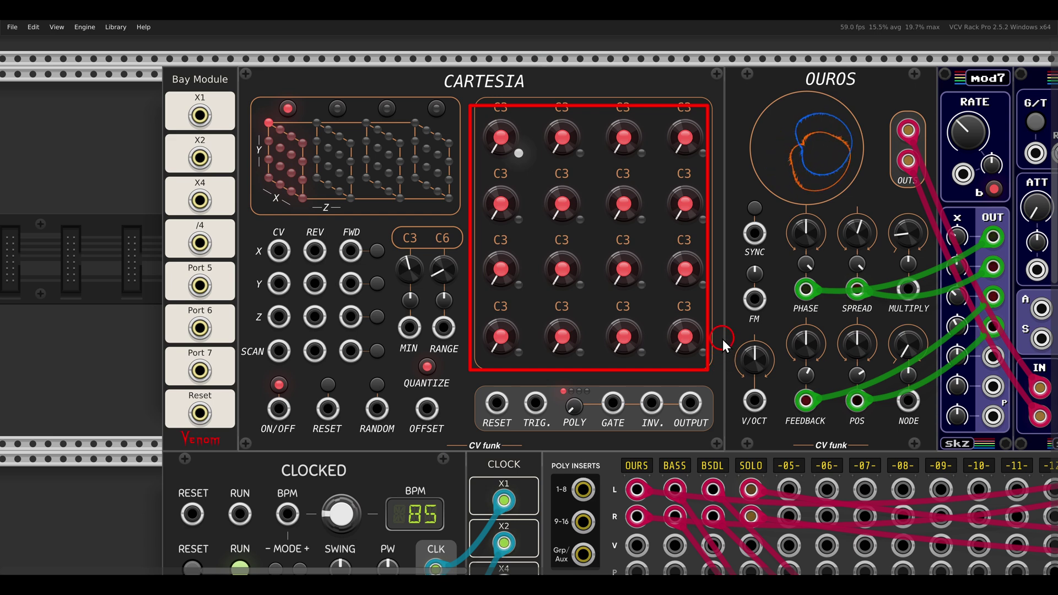
pyautogui.click(426, 367)
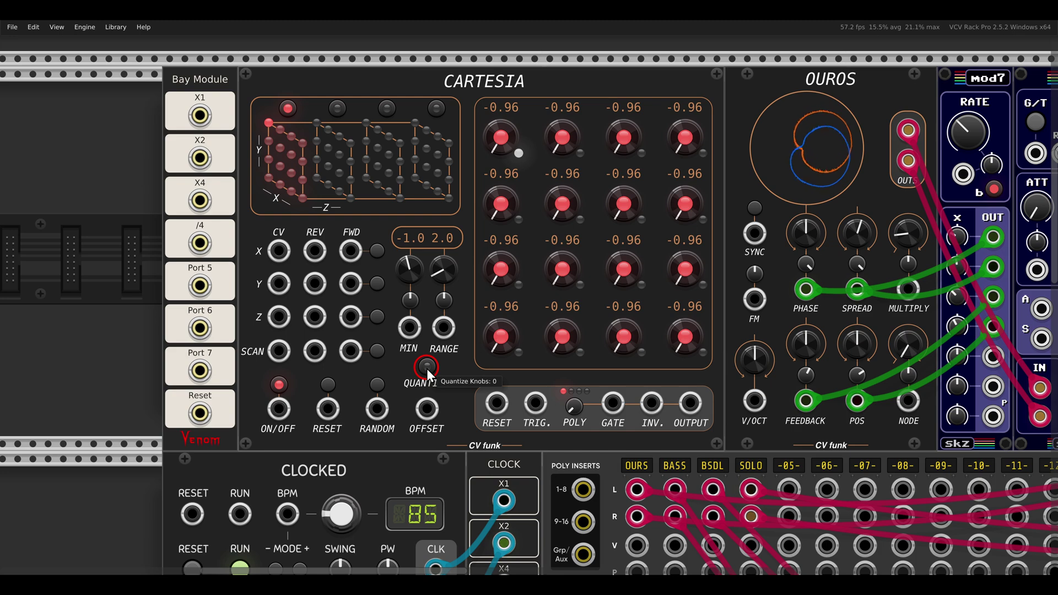
pyautogui.click(427, 367)
pyautogui.moveTo(462, 230)
pyautogui.mouseDown()
pyautogui.moveTo(381, 220)
pyautogui.moveTo(476, 294)
pyautogui.mouseUp()
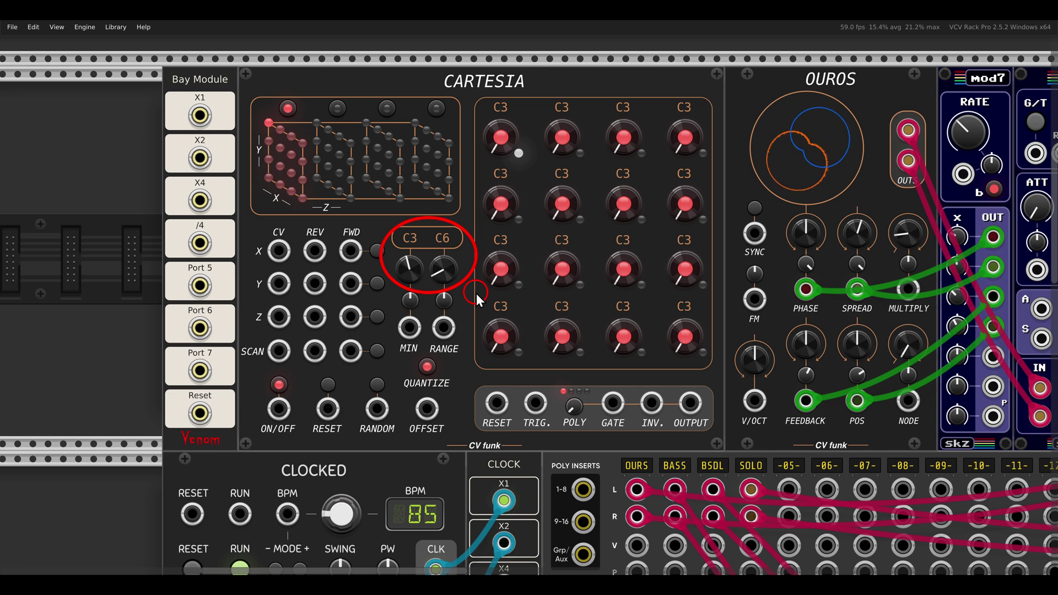
# Patch Cartesia's main output to the Ouros V/OCT input and its gate output to the enver G/T input
pyautogui.hscroll(2, 658, 286)
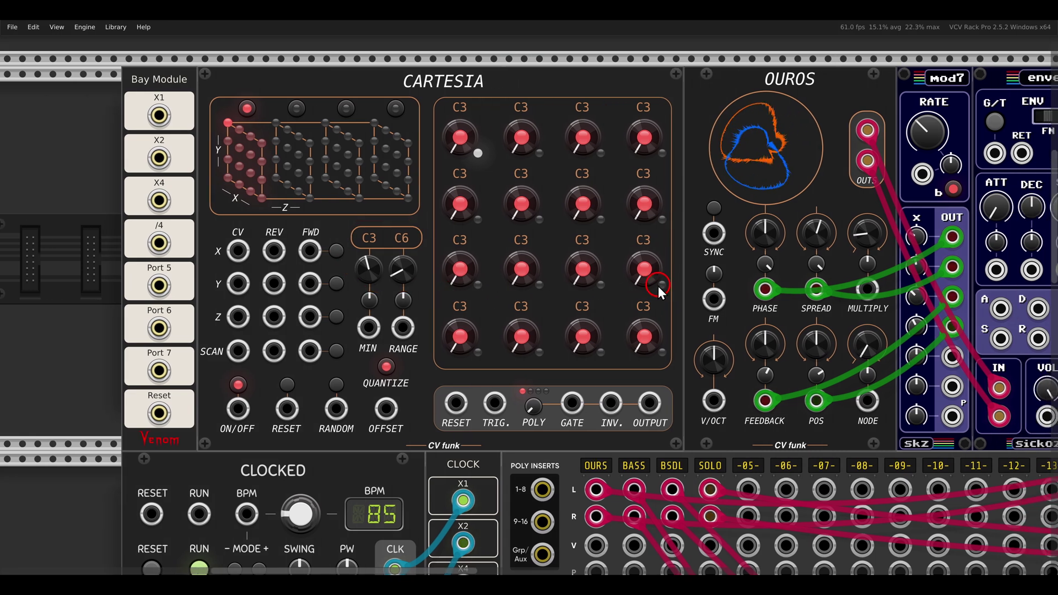
pyautogui.hscroll(6, 546, 289)
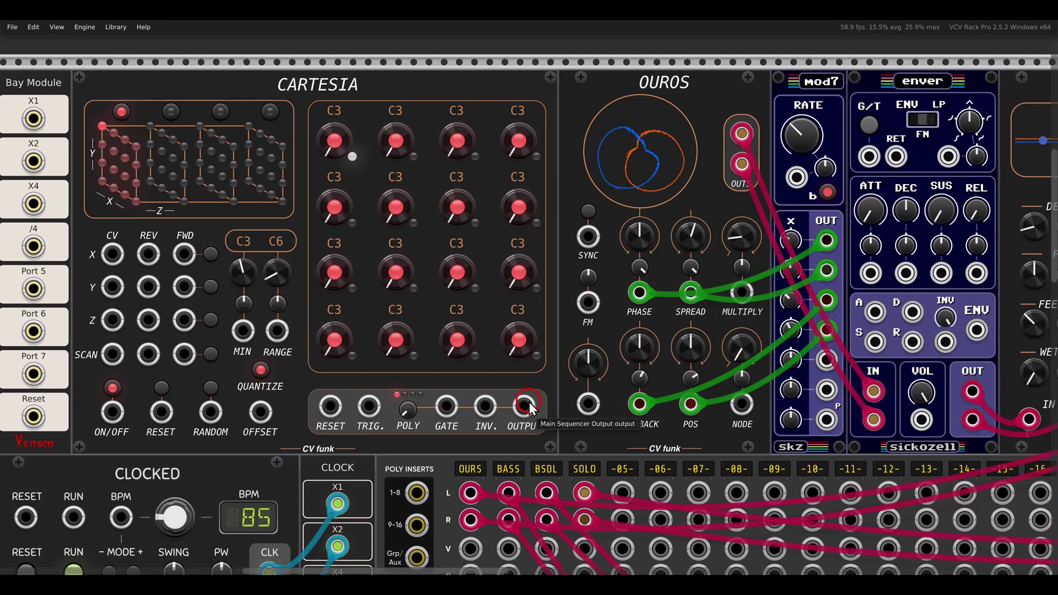
pyautogui.moveTo(528, 407); pyautogui.dragTo(585, 406)
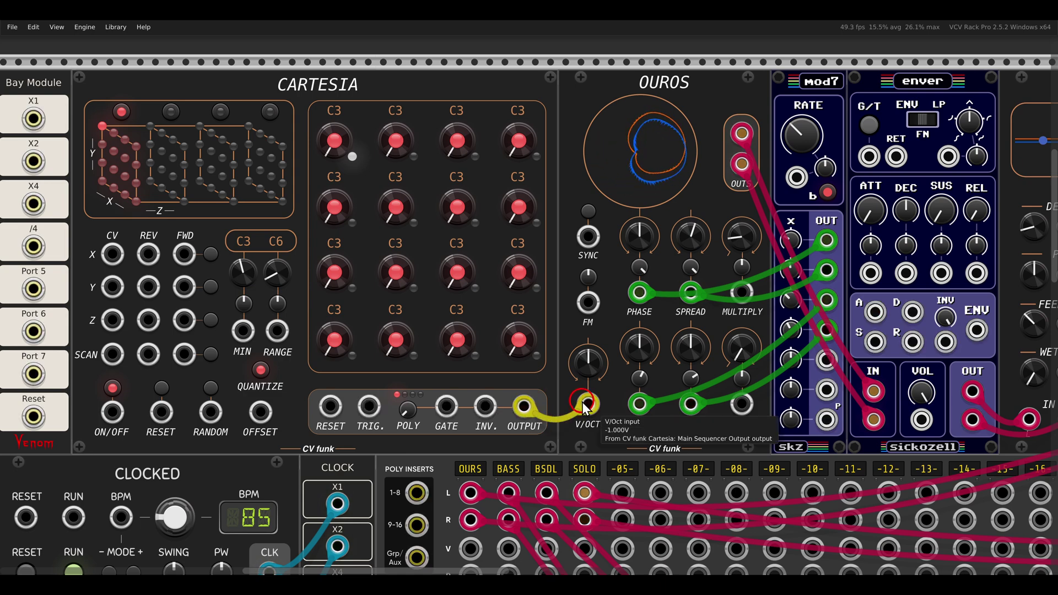
pyautogui.moveTo(447, 407); pyautogui.dragTo(868, 158)
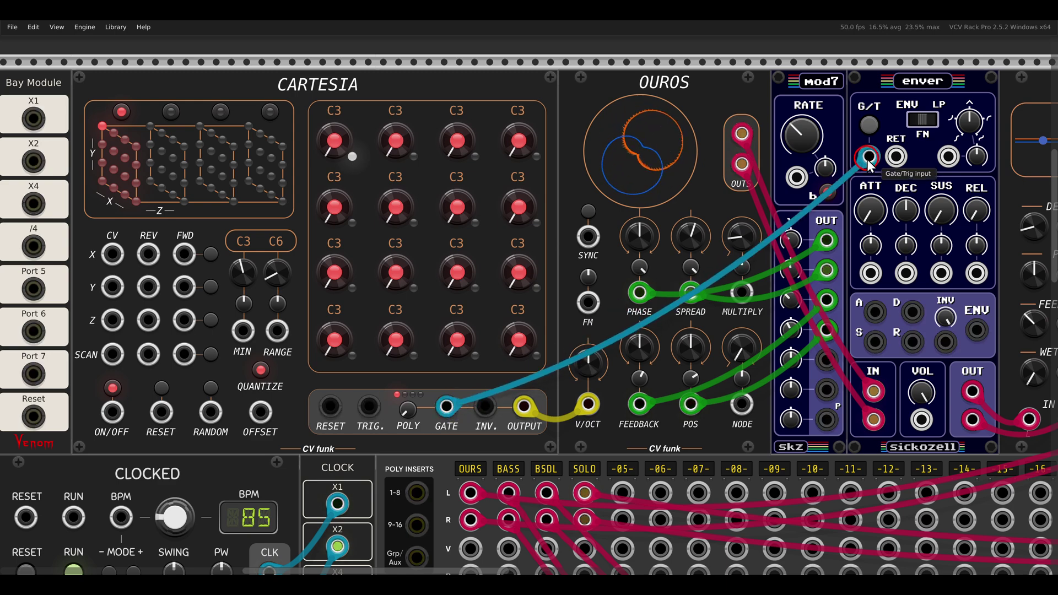
# Enable triggers from gate outputs on the Cartesia module
pyautogui.moveTo(608, 181); pyautogui.dragTo(732, 186)
pyautogui.rightClick(534, 98)
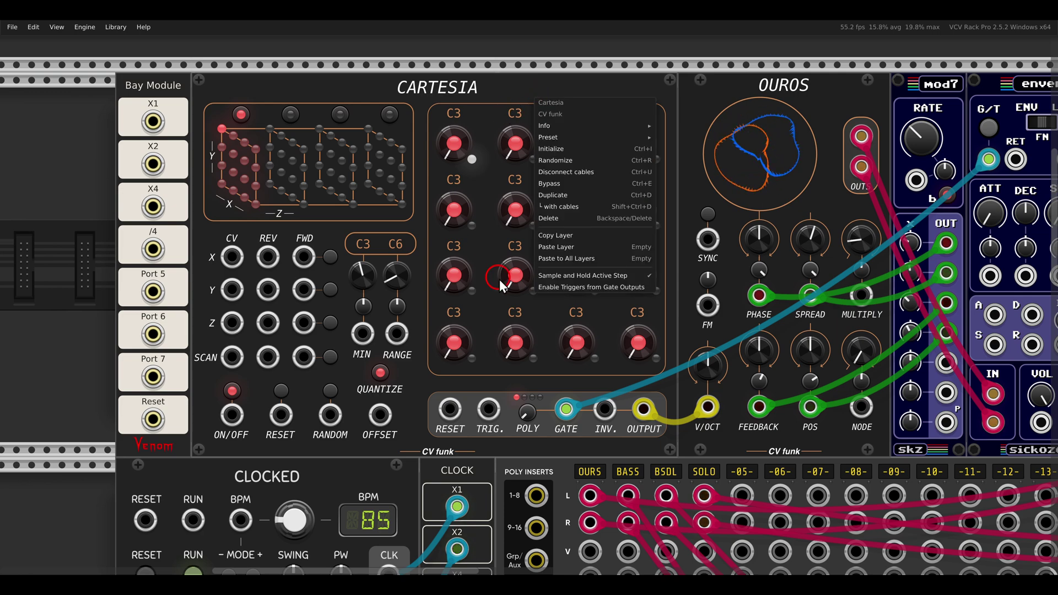
pyautogui.click(564, 288)
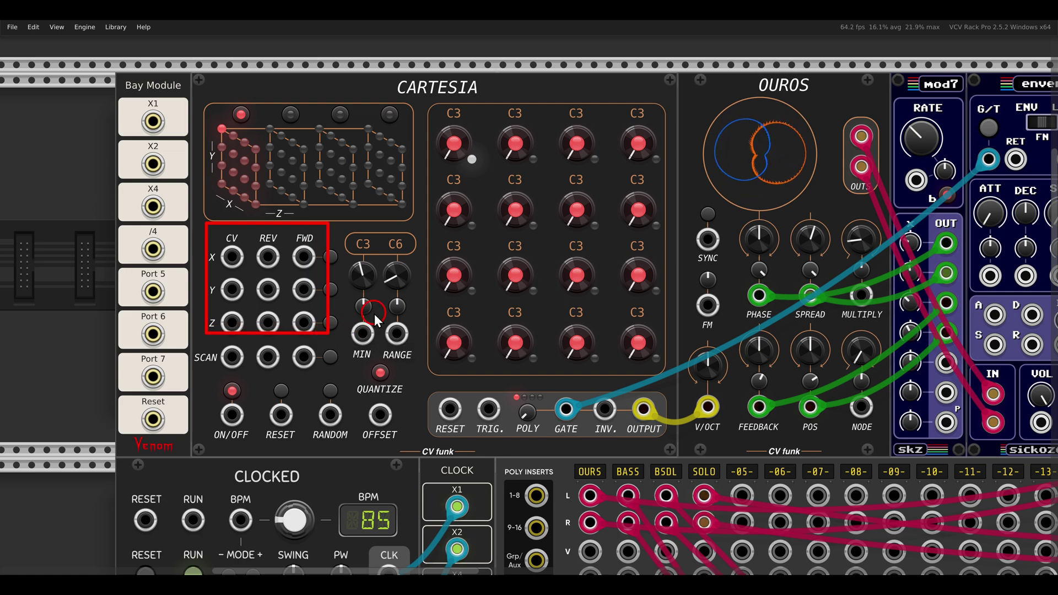
# Advance the sequencer manually along X and patch the Bay Module's X4 output to Cartesia's X FWD input
pyautogui.moveTo(355, 290); pyautogui.dragTo(446, 290)
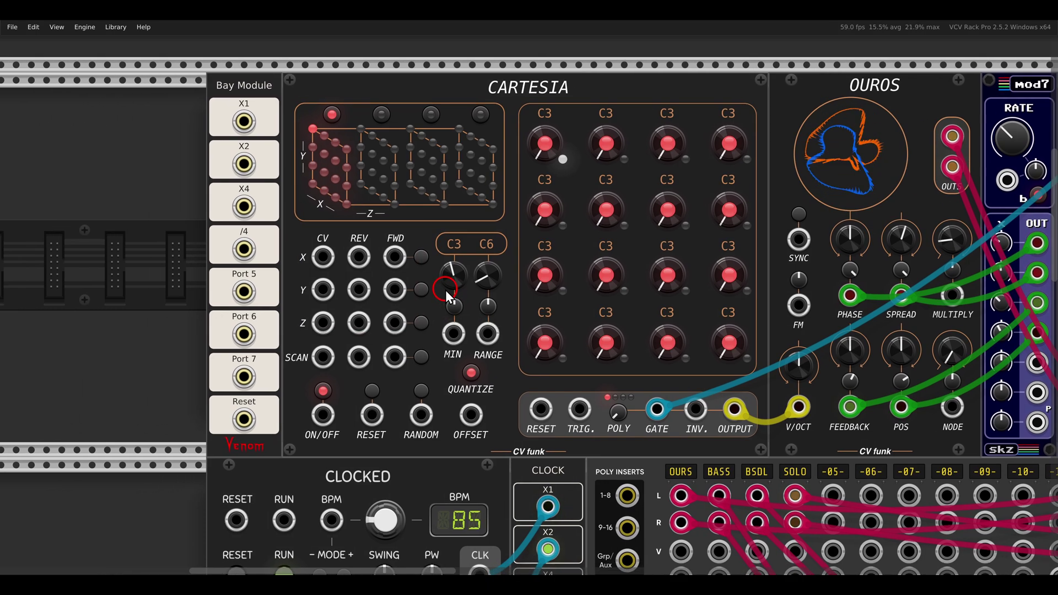
pyautogui.click(423, 256)
pyautogui.click(422, 256)
pyautogui.click(423, 256)
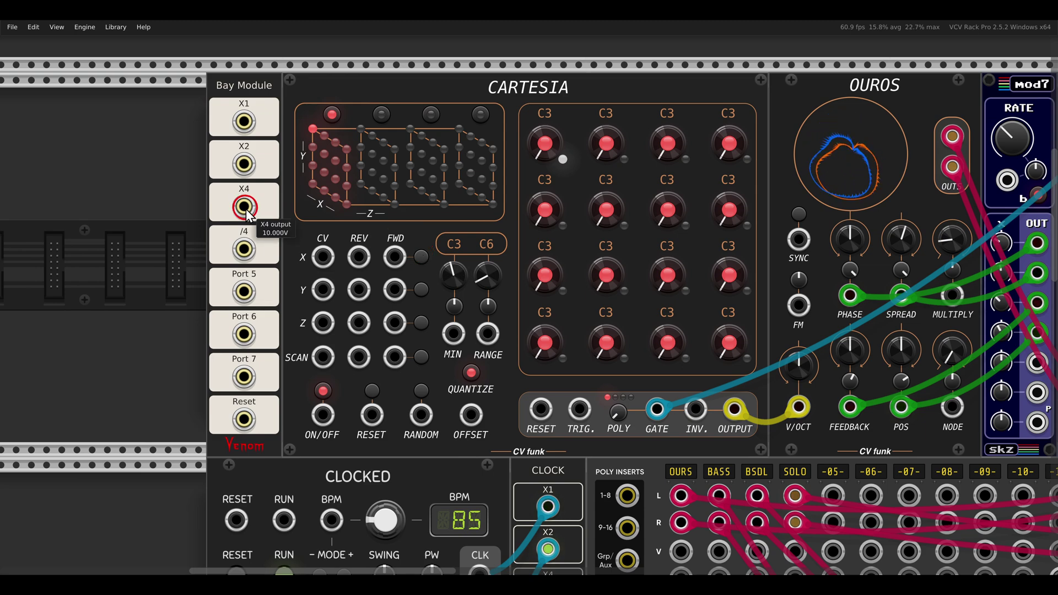
pyautogui.moveTo(244, 208); pyautogui.dragTo(396, 264)
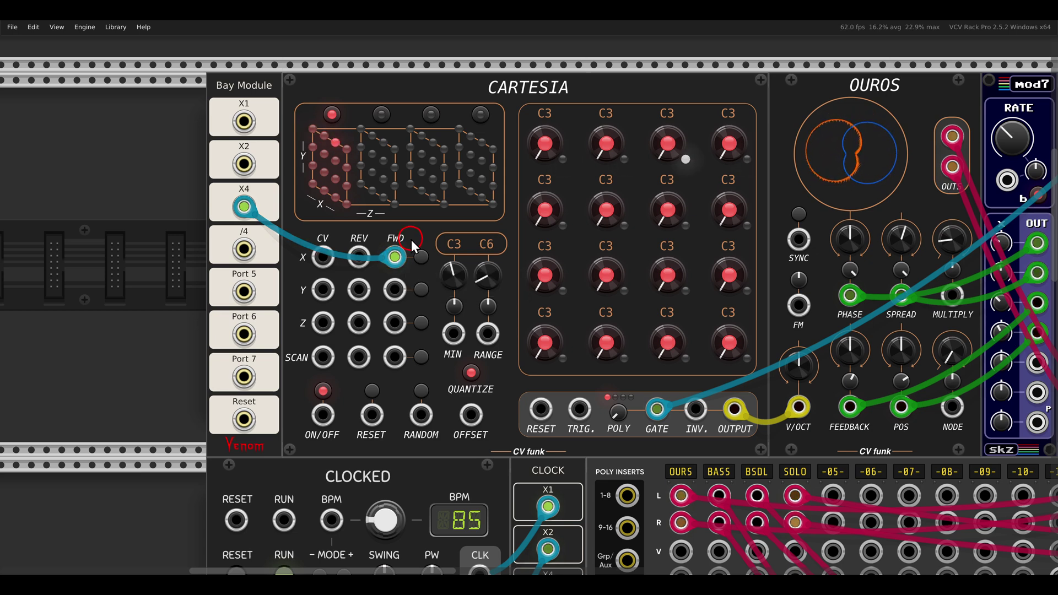
pyautogui.click(411, 240)
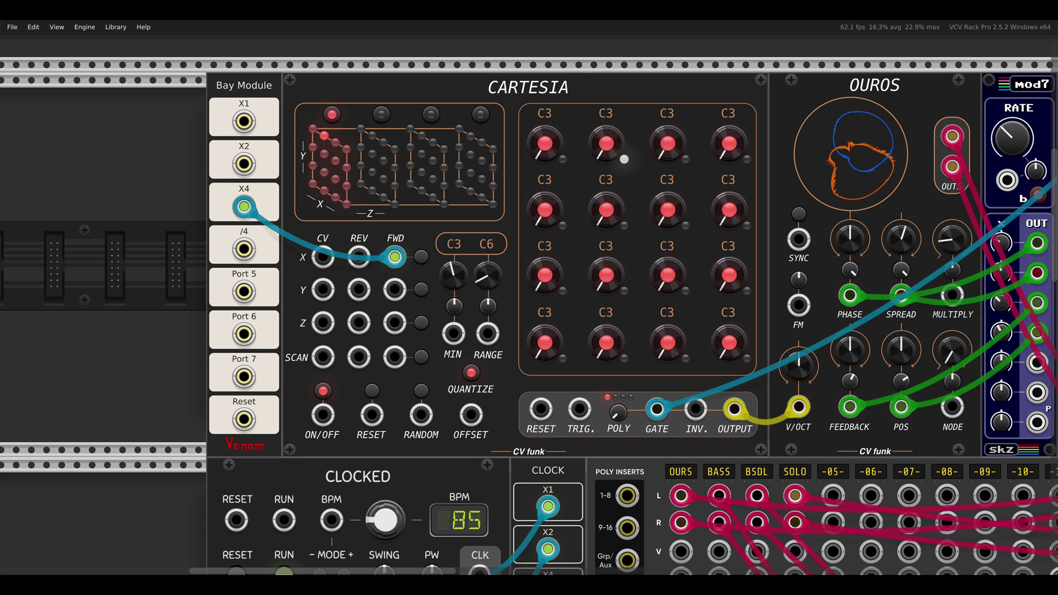
pyautogui.click(976, 317)
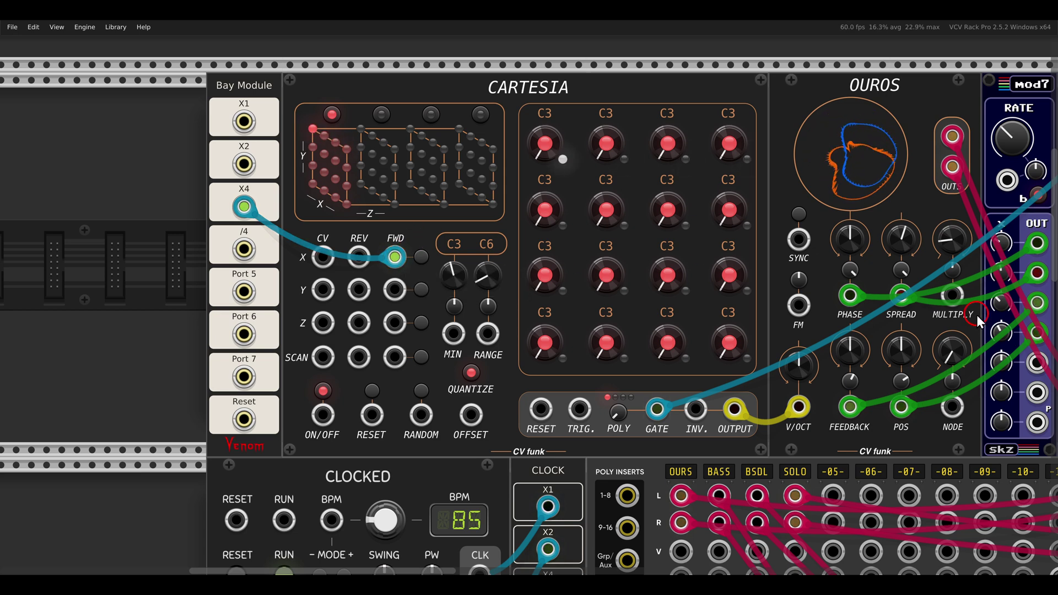
# In the first row of steps, turn off the second step's gate and tune the third to G3 and the fourth to A#3
pyautogui.click(608, 143)
pyautogui.click(617, 146)
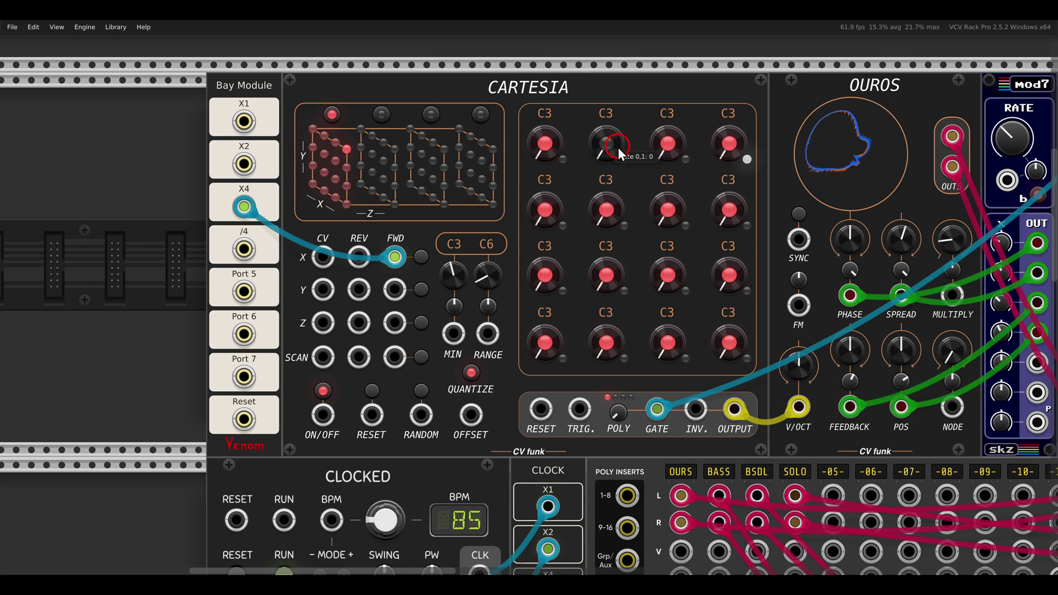
pyautogui.moveTo(644, 120); pyautogui.dragTo(643, 118)
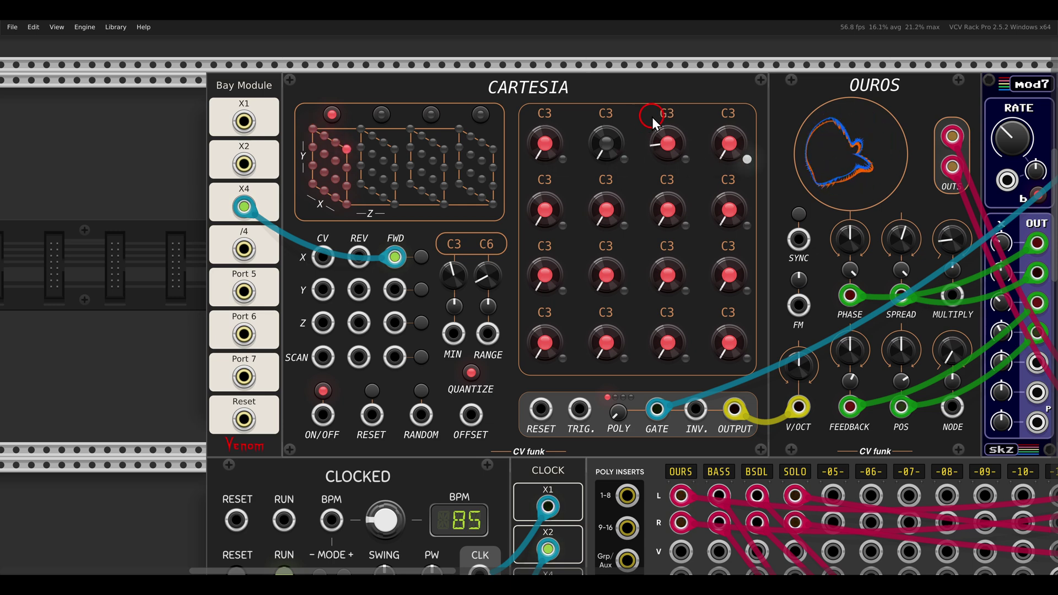
pyautogui.moveTo(715, 143); pyautogui.dragTo(688, 177)
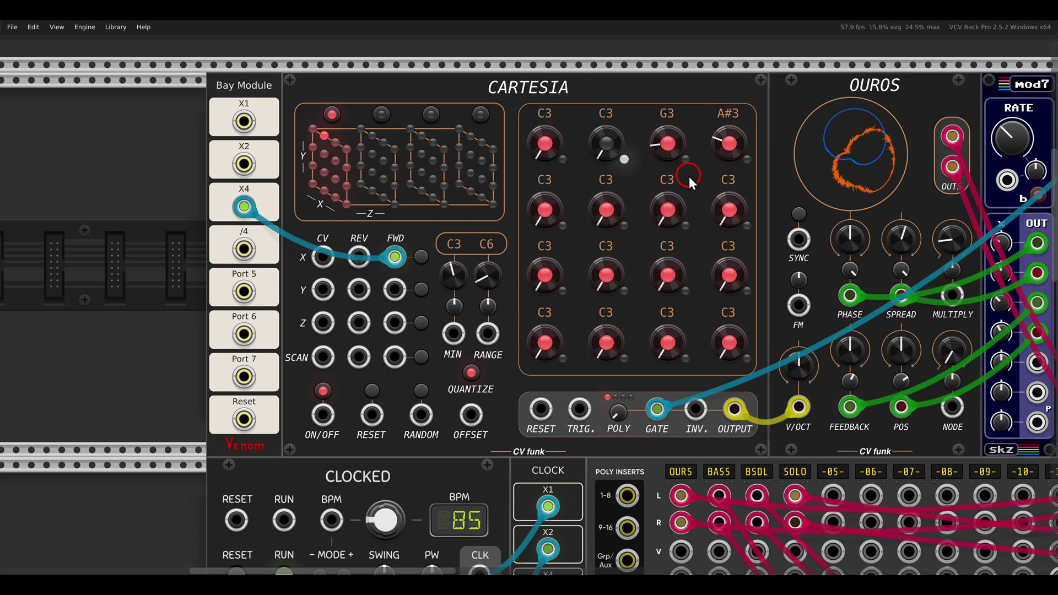
pyautogui.click(633, 146)
pyautogui.moveTo(633, 146); pyautogui.dragTo(684, 145)
pyautogui.moveTo(676, 134); pyautogui.dragTo(717, 149)
pyautogui.moveTo(717, 148); pyautogui.dragTo(675, 163)
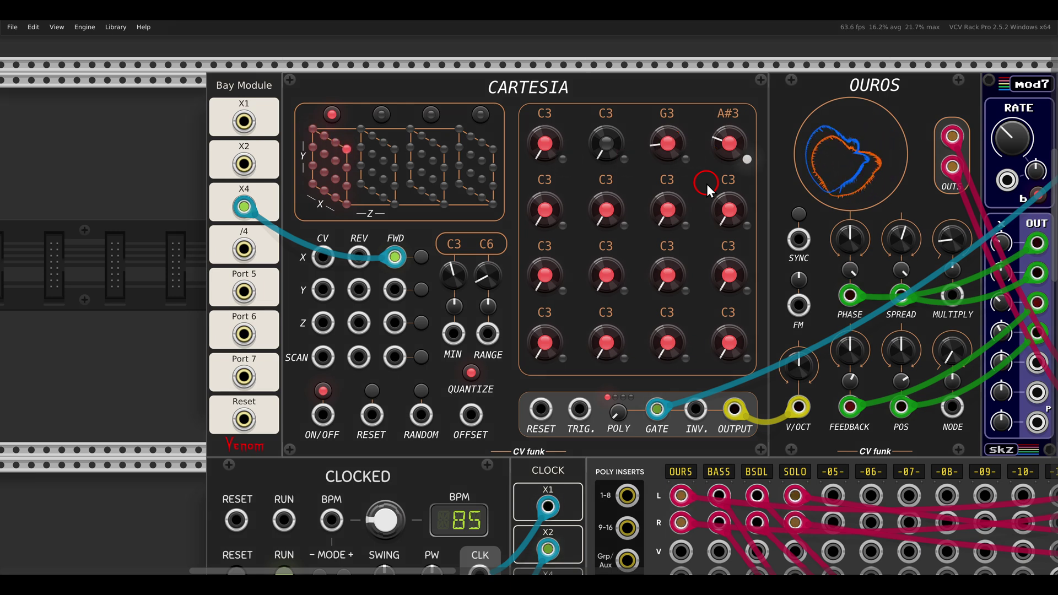
# Patch the Bay Module's X1 output to Cartesia's Y FWD input
pyautogui.moveTo(244, 118); pyautogui.dragTo(393, 289)
pyautogui.click(511, 211)
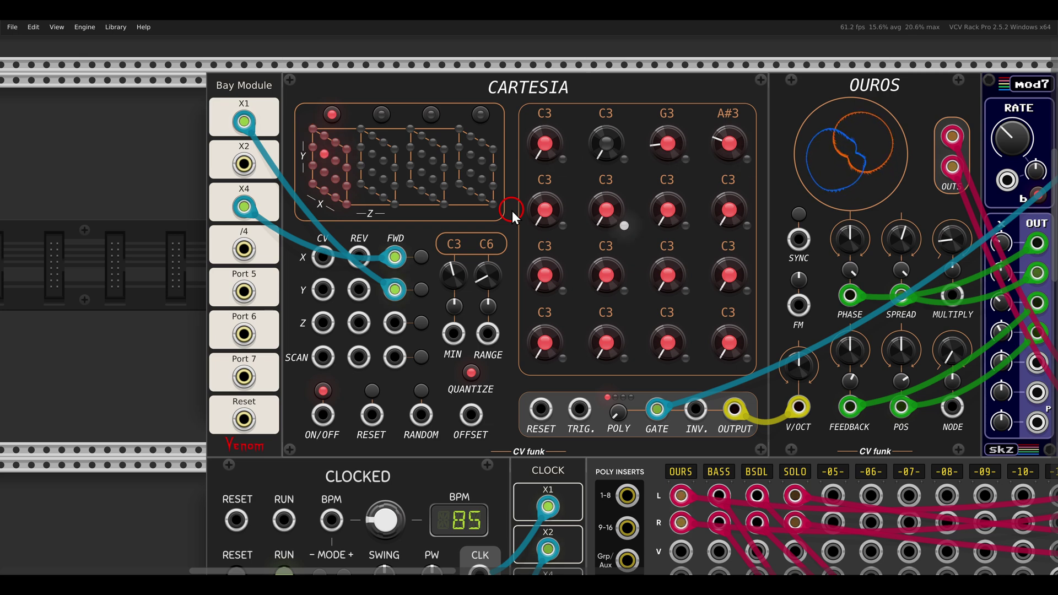
# Turn off the gates of steps 2, 3 and 4 in row two, 3 and 4 in row three, and 2 and 4 in row four
pyautogui.click(548, 215)
pyautogui.click(607, 210)
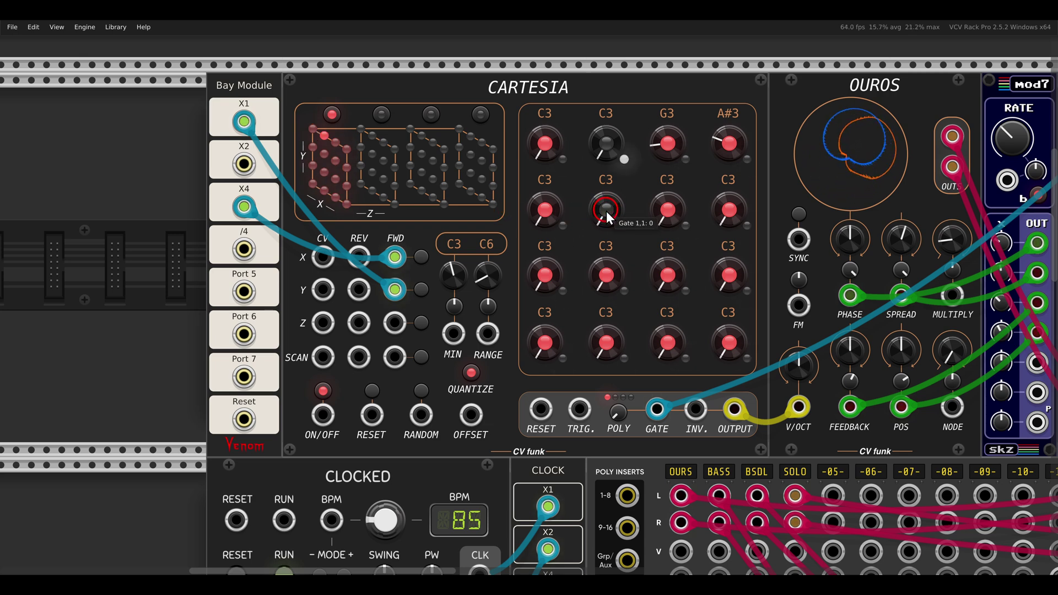
pyautogui.click(667, 209)
pyautogui.click(715, 212)
pyautogui.click(673, 273)
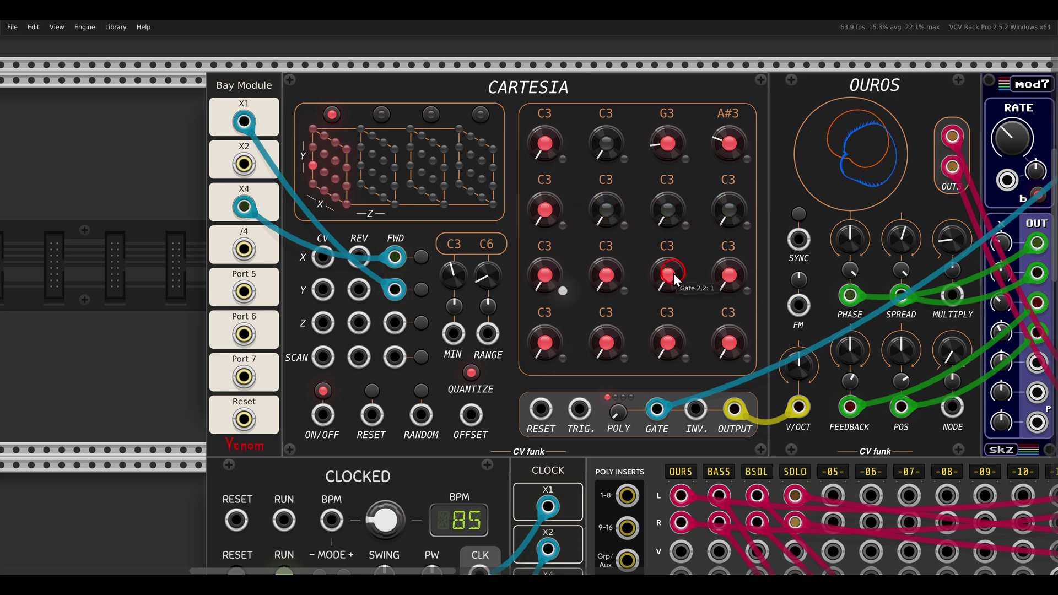
pyautogui.click(729, 276)
pyautogui.click(609, 342)
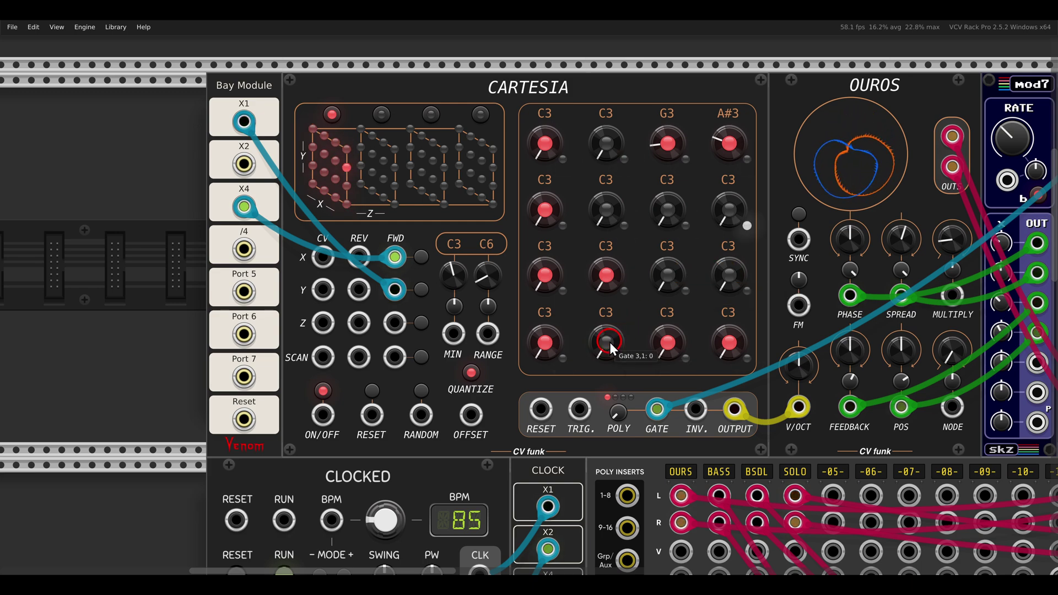
pyautogui.click(731, 342)
# Tune the third row's second step to A#3 and the fourth row's first and third steps to D4 and F4
pyautogui.click(617, 277)
pyautogui.moveTo(619, 279); pyautogui.dragTo(607, 230)
pyautogui.moveTo(549, 336); pyautogui.dragTo(549, 320)
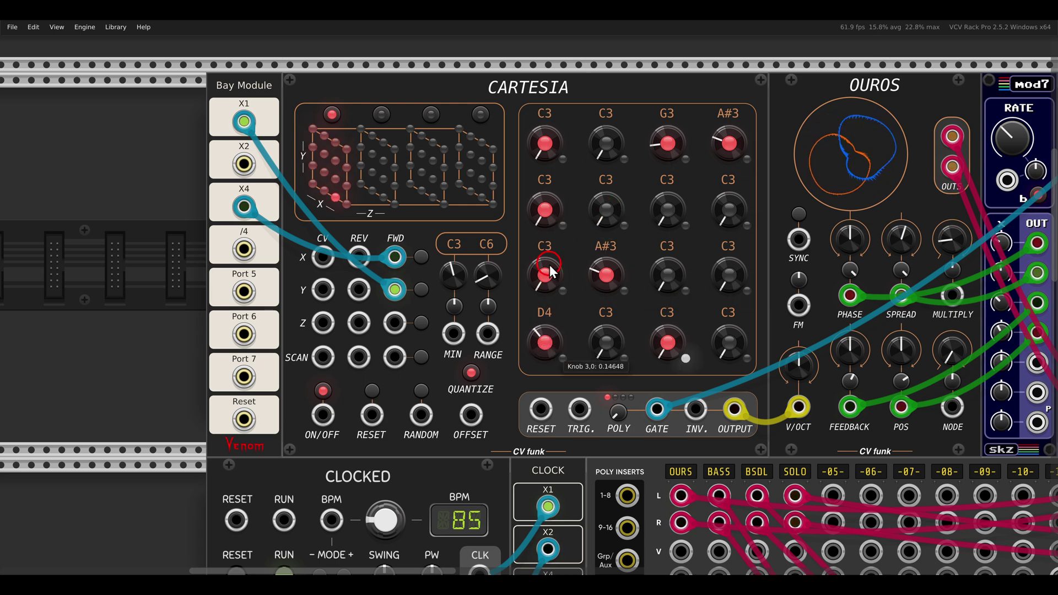
pyautogui.moveTo(653, 341); pyautogui.dragTo(642, 260)
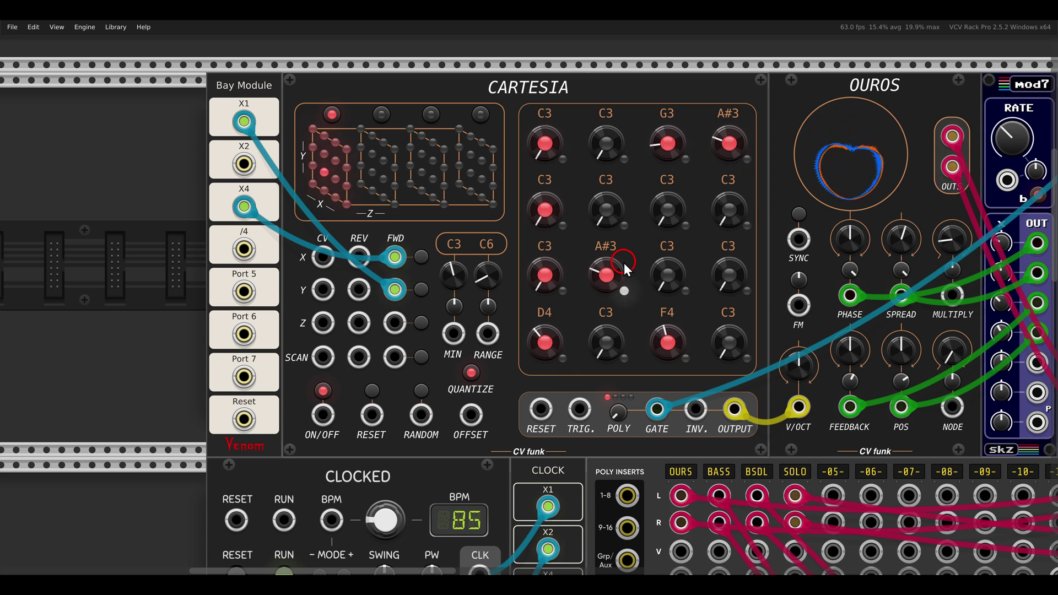
# View slices 2, 3 and 4 of the sequencer along the Z axis and return to slice 1
pyautogui.click(381, 115)
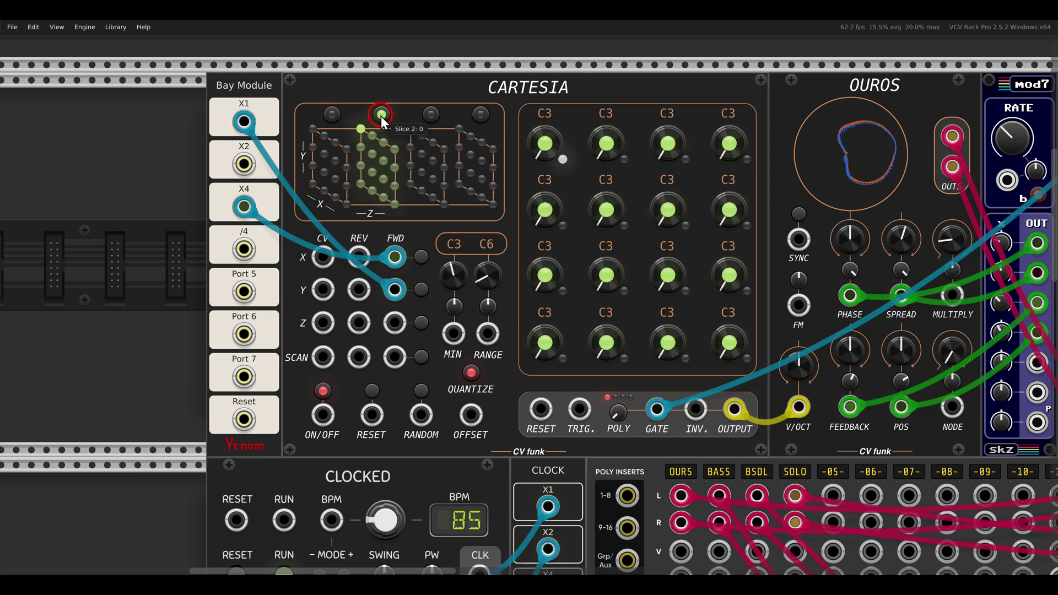
pyautogui.click(431, 114)
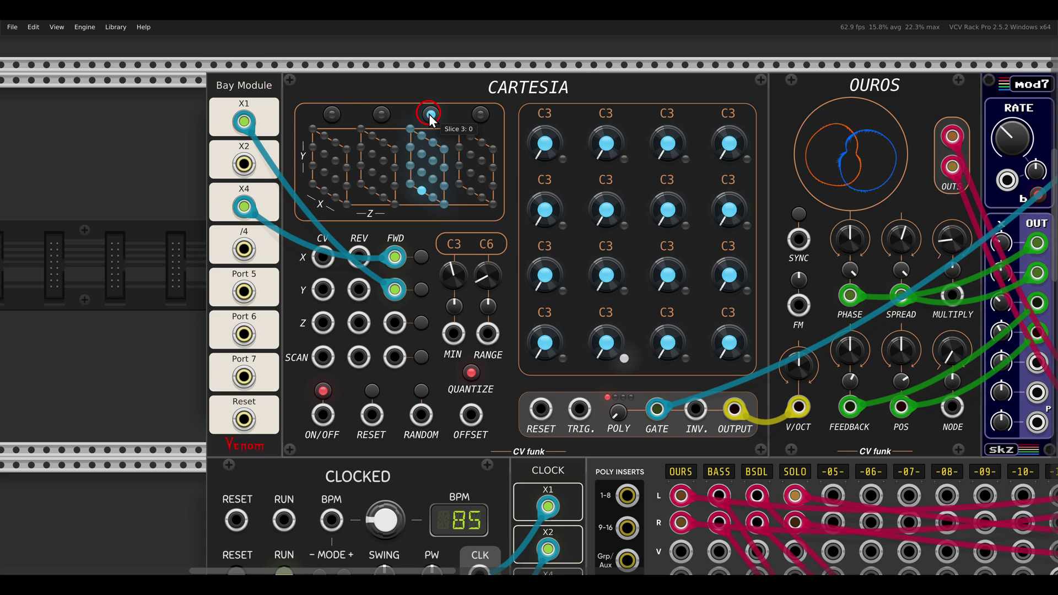
pyautogui.click(469, 115)
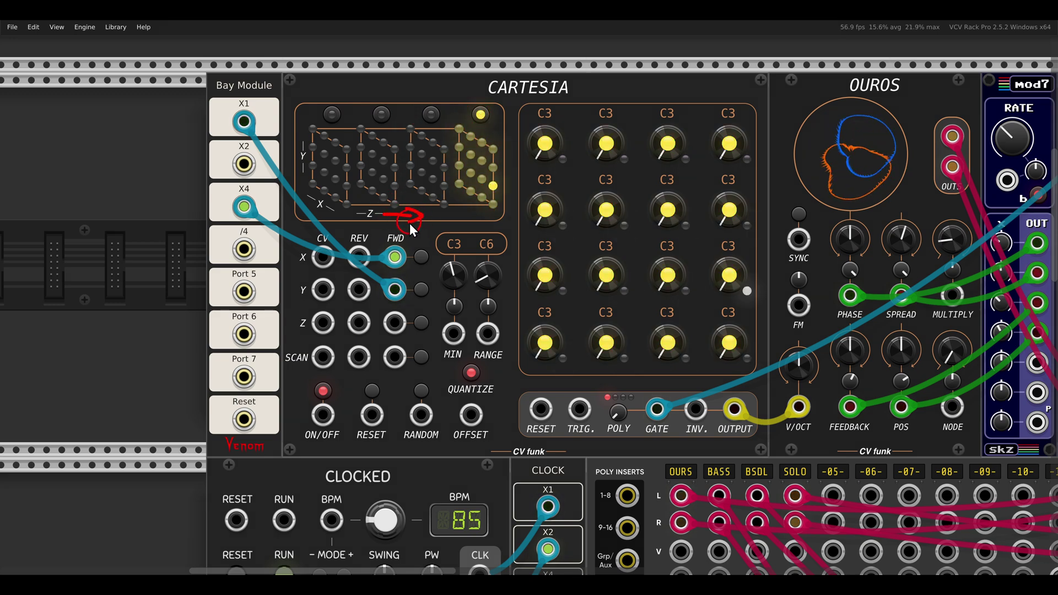
pyautogui.click(431, 114)
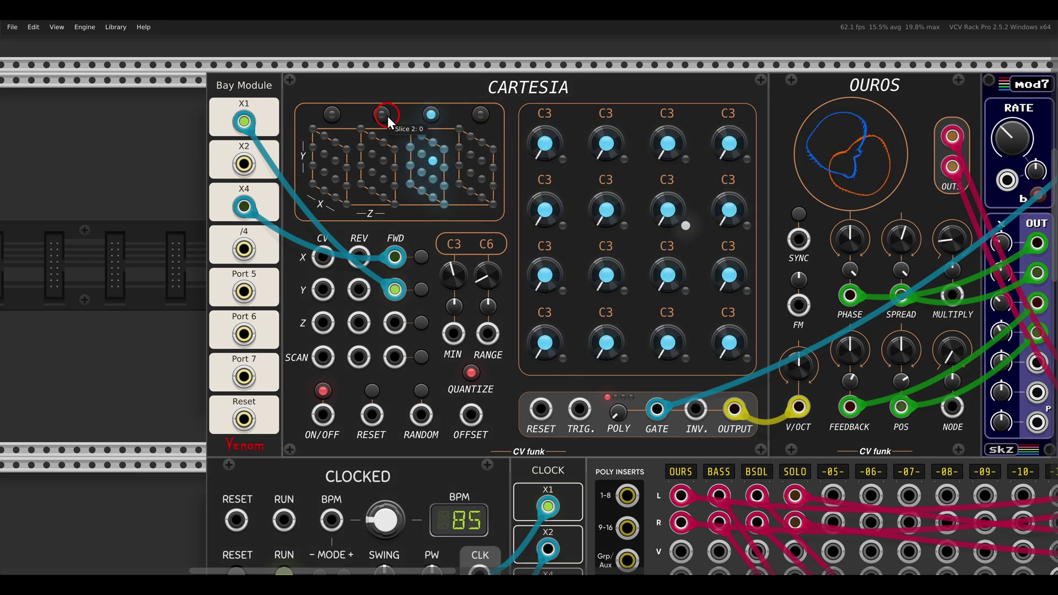
pyautogui.click(385, 115)
pyautogui.click(336, 114)
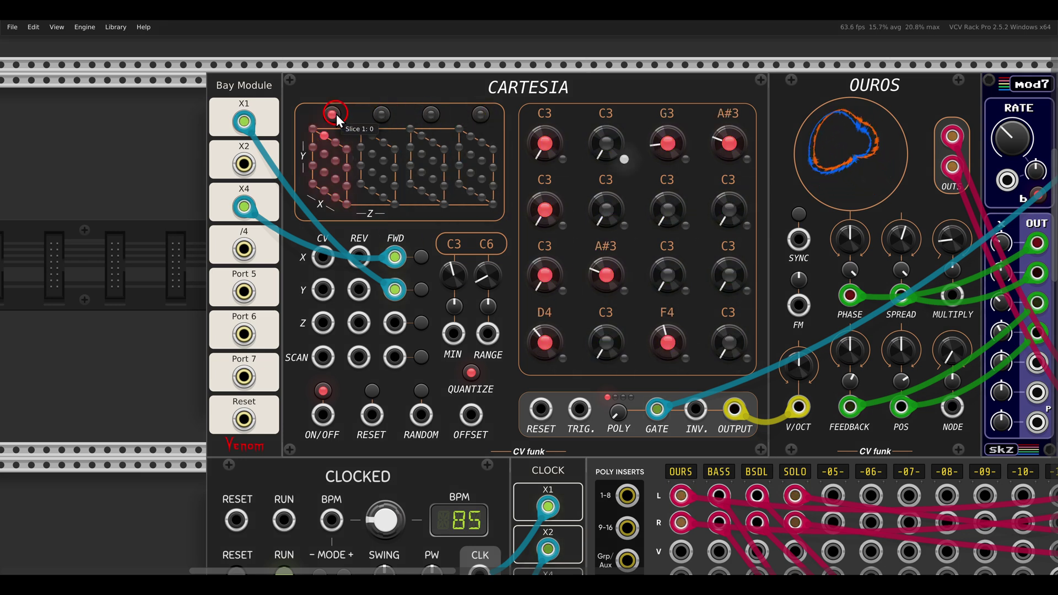
# Copy the first layer of Cartesia and paste it to all layers
pyautogui.rightClick(451, 97)
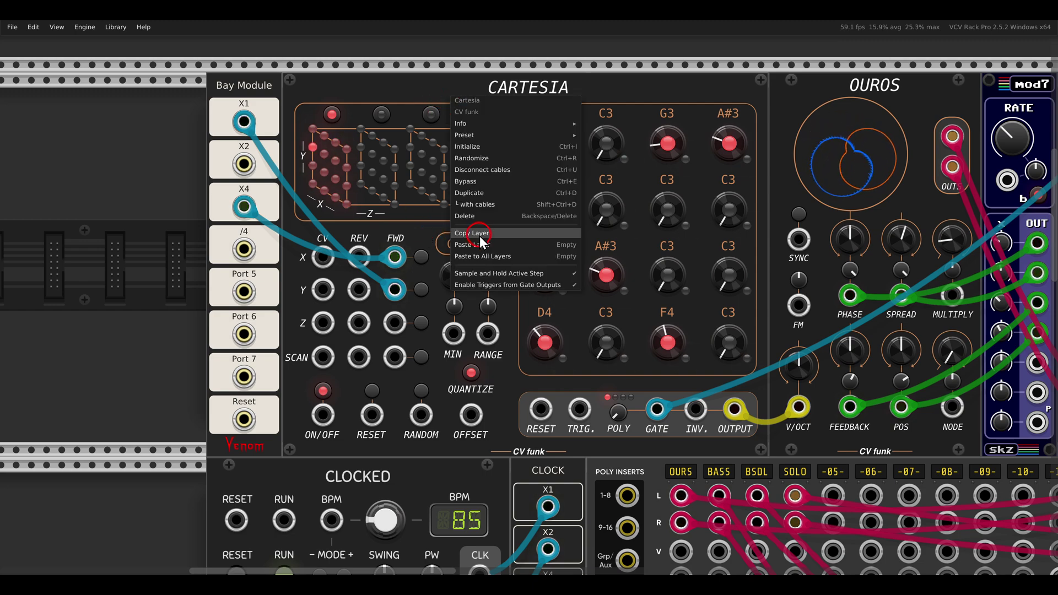
pyautogui.click(477, 234)
pyautogui.rightClick(487, 97)
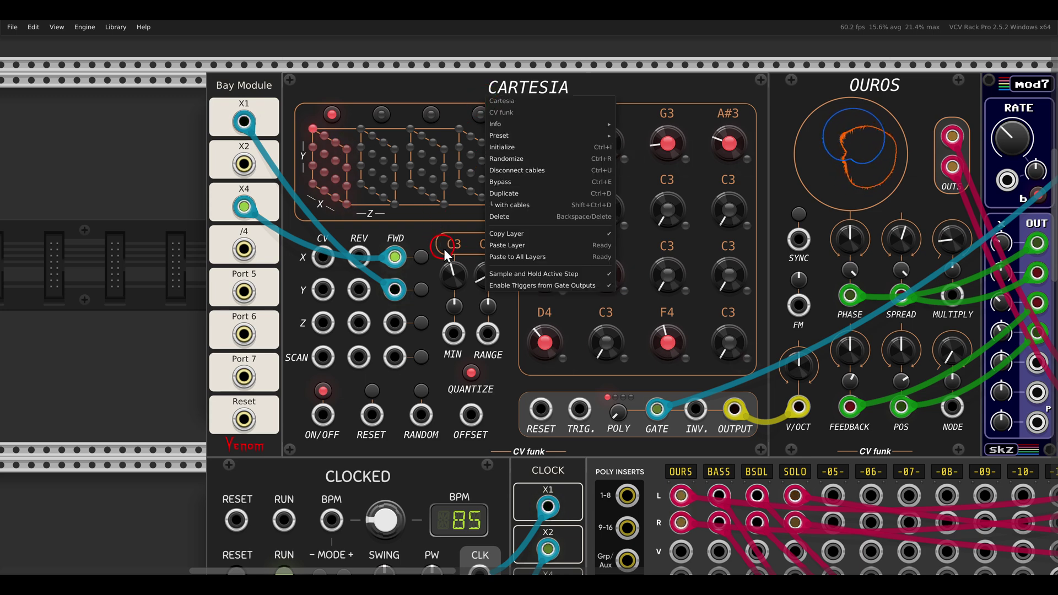
pyautogui.click(531, 258)
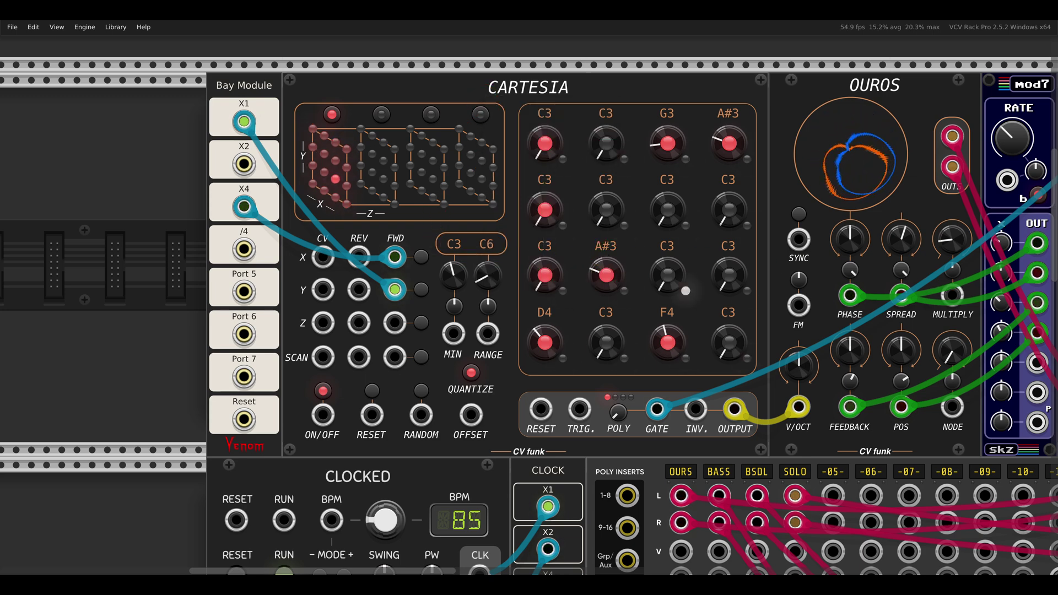
# On slice 2, tune the second row's first step to D#4, and turn on its third step's gate and tune it to D4
pyautogui.click(381, 114)
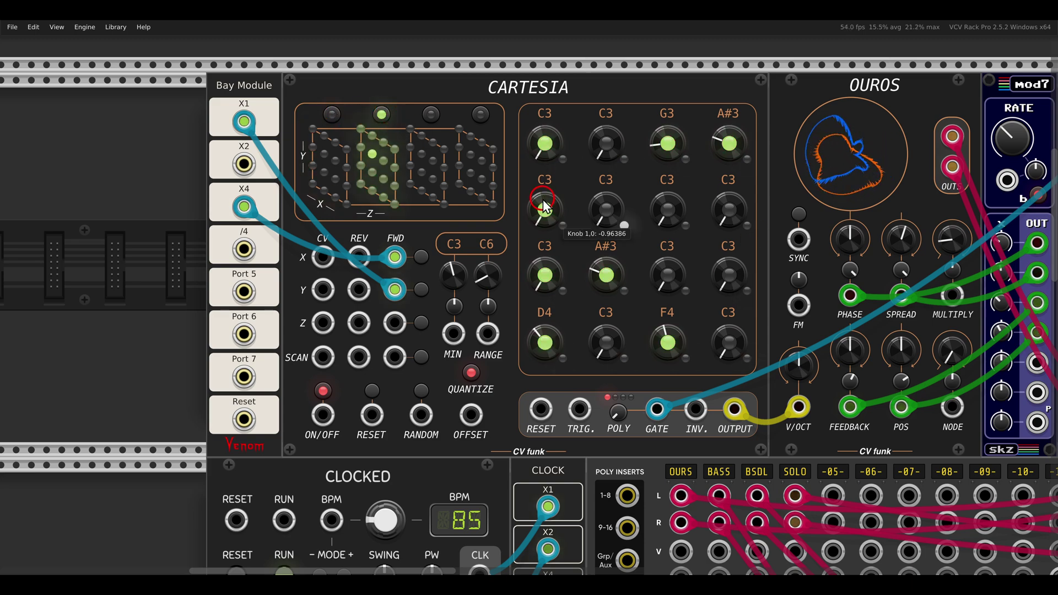
pyautogui.moveTo(545, 208); pyautogui.dragTo(542, 128)
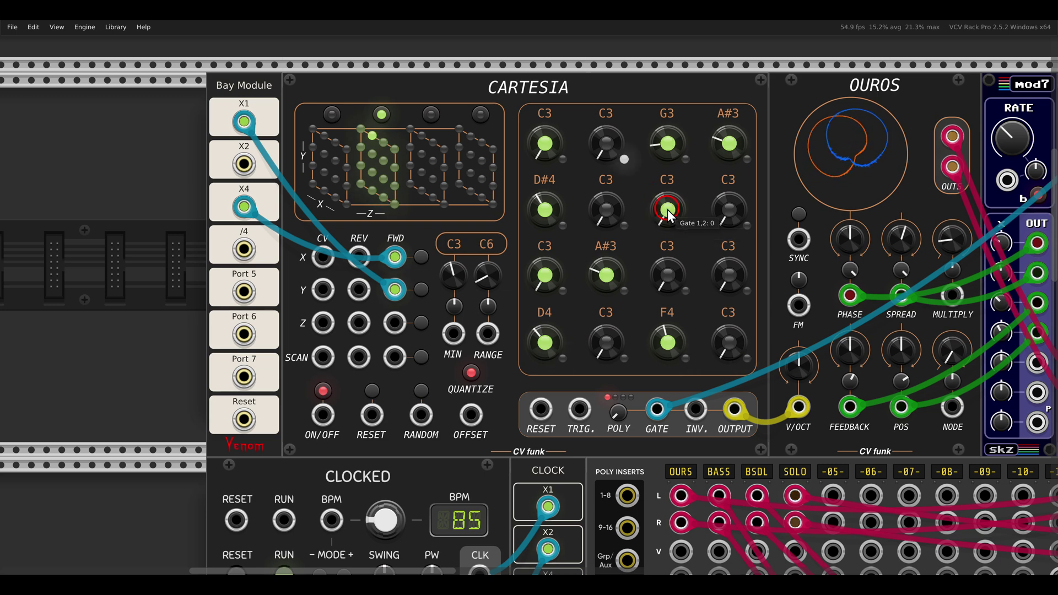
pyautogui.moveTo(659, 205); pyautogui.dragTo(650, 144)
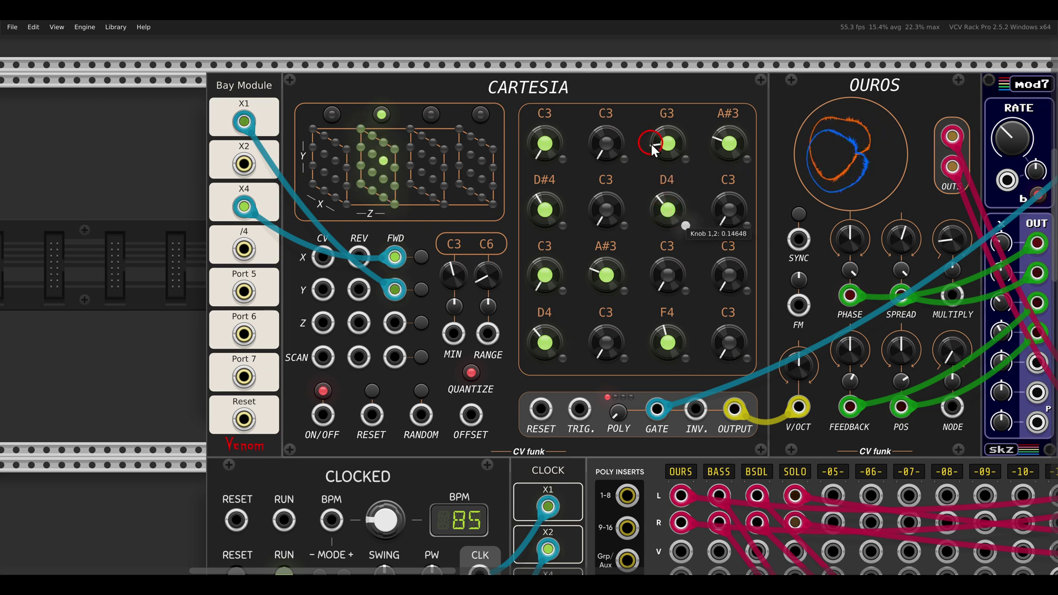
# On slice 3, activate the third row's third step at C4 and the fourth row's second at D4, and tune the fourth row's third to G#4
pyautogui.click(431, 114)
pyautogui.click(666, 276)
pyautogui.moveTo(655, 273); pyautogui.dragTo(657, 217)
pyautogui.moveTo(613, 335); pyautogui.dragTo(671, 319)
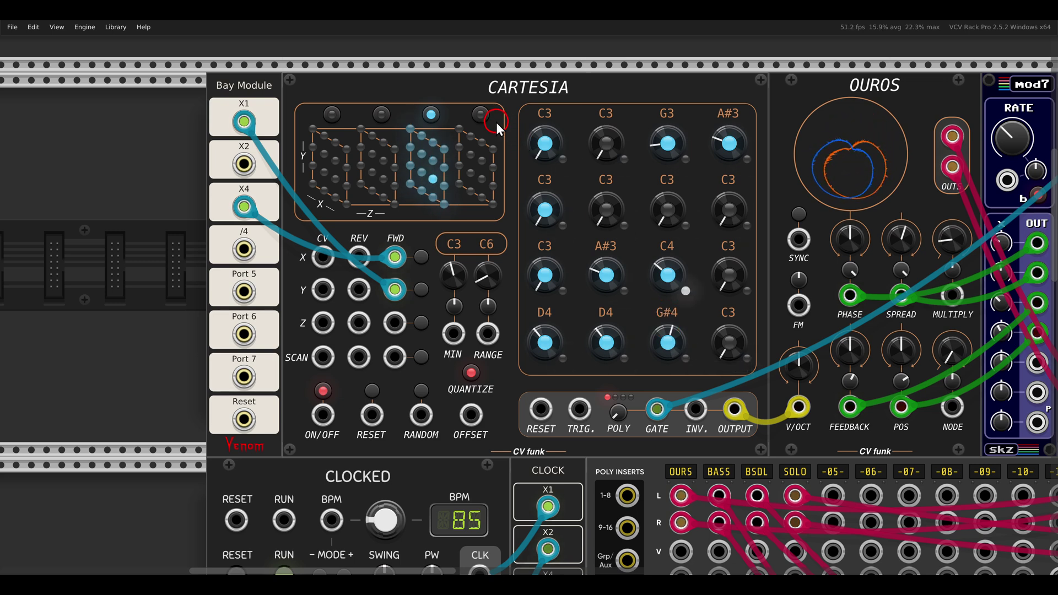
# On slice 4, turn on the fourth step's gate in the third and second rows and tune them to F4 and G3
pyautogui.click(481, 114)
pyautogui.click(720, 280)
pyautogui.moveTo(720, 280); pyautogui.dragTo(717, 171)
pyautogui.click(731, 213)
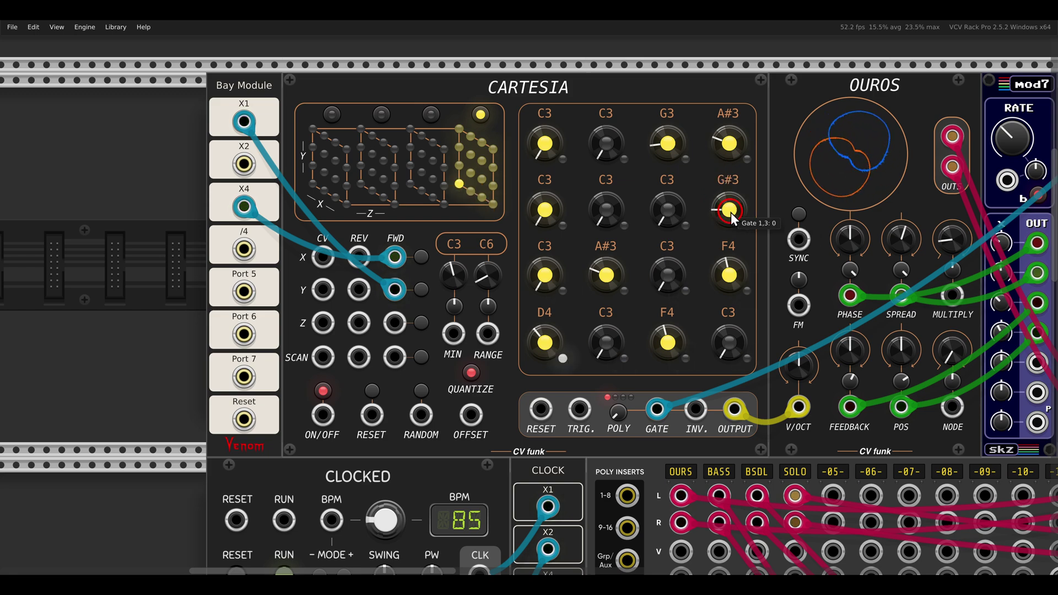
pyautogui.moveTo(719, 213); pyautogui.dragTo(716, 220)
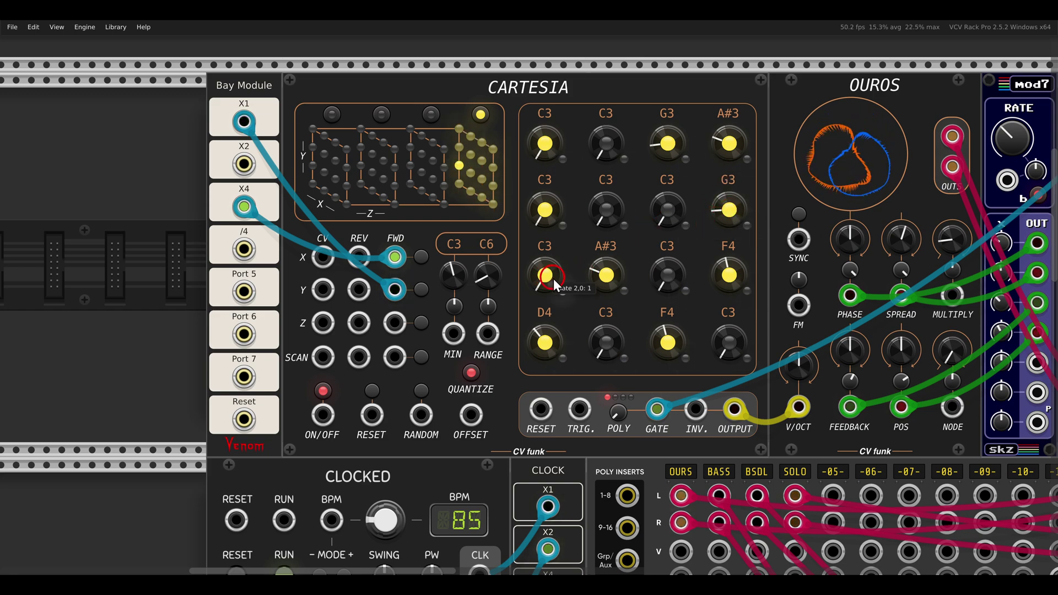
# On slice 4, tune the third row's first step to C4 and the fourth row's first step to G4
pyautogui.moveTo(553, 279); pyautogui.dragTo(560, 218)
pyautogui.click(548, 332)
pyautogui.moveTo(548, 331); pyautogui.dragTo(552, 301)
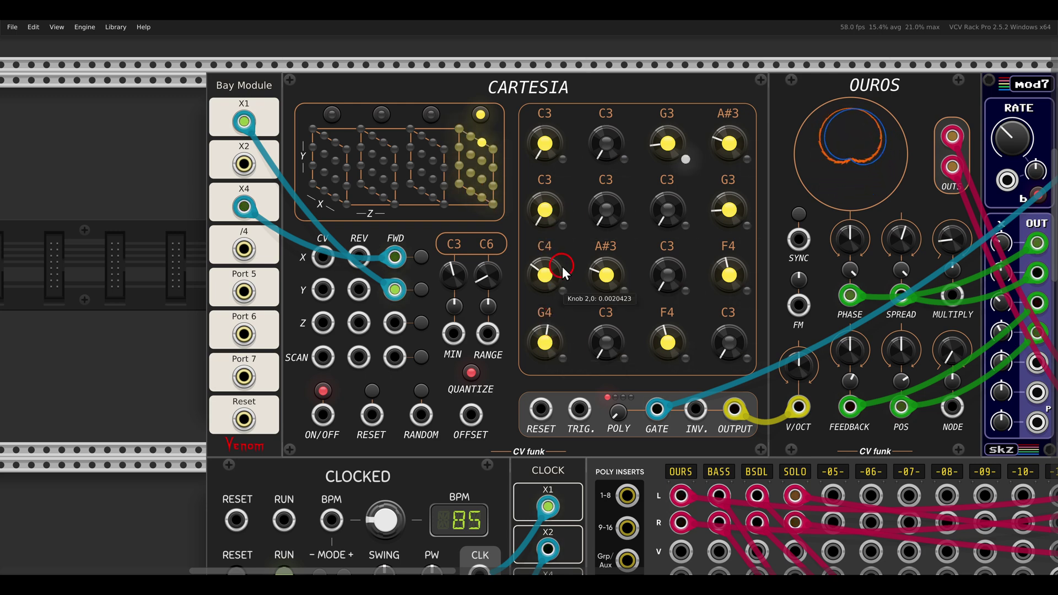
# Go back through slices 3 and 2 to slice 1 and patch the /4 clock to the Z forward input
pyautogui.click(431, 117)
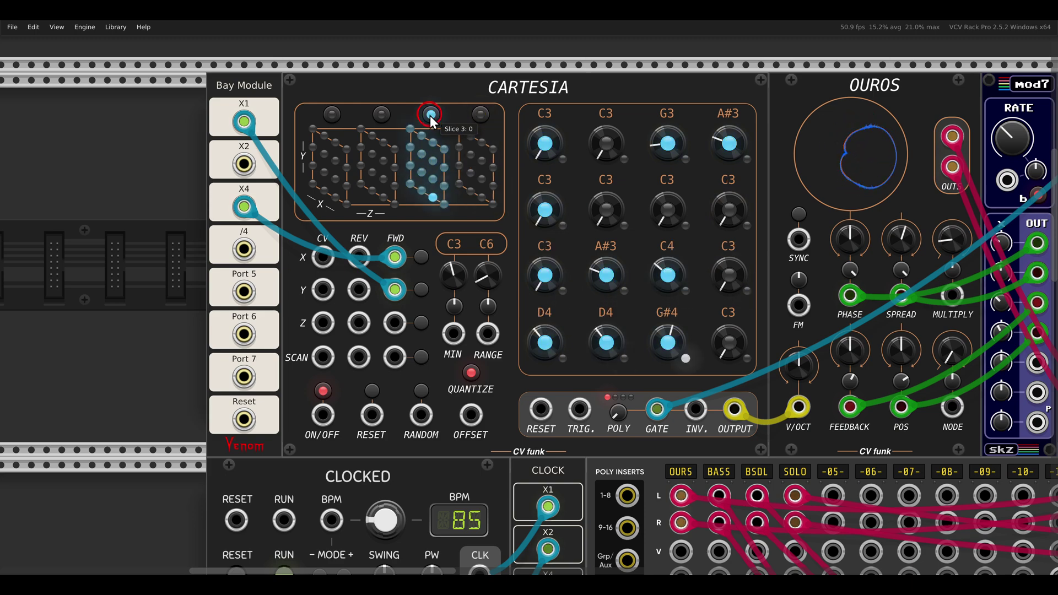
pyautogui.click(381, 115)
pyautogui.click(331, 115)
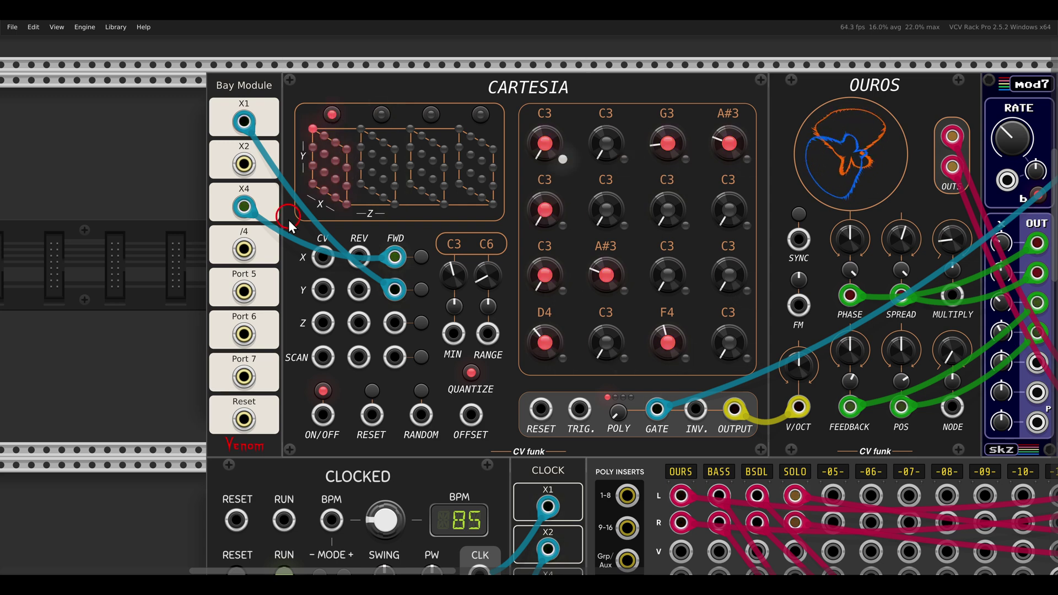
pyautogui.click(245, 249)
pyautogui.moveTo(251, 252); pyautogui.dragTo(391, 317)
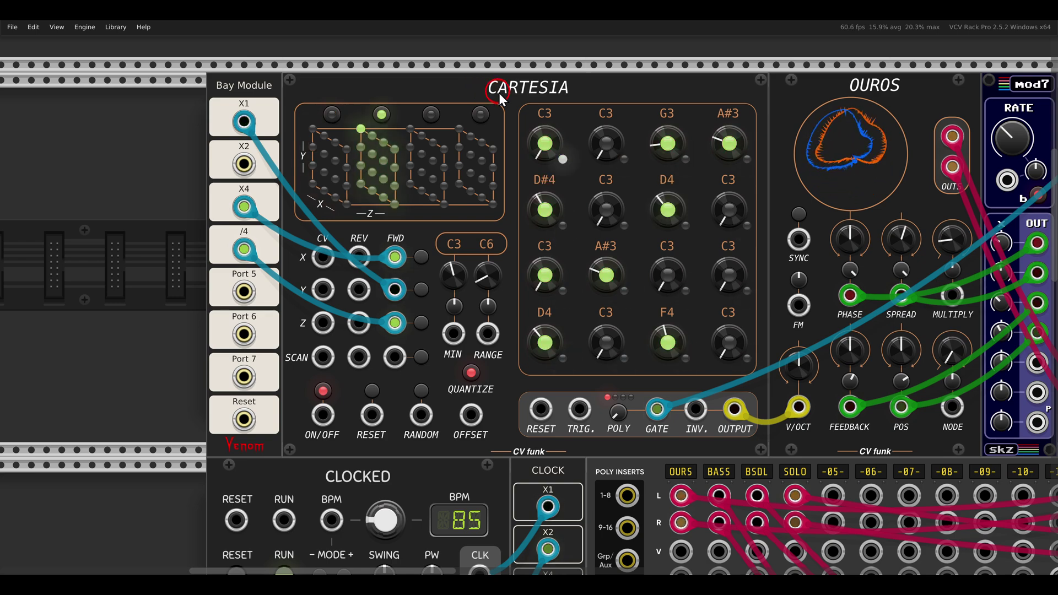
# Examine the second Cartesia in the lower row, its voltage range and step values, and the Kickall and effects chain it drives
pyautogui.scroll(-1, 511, 98)
pyautogui.moveTo(697, 101); pyautogui.dragTo(327, 110)
pyautogui.moveTo(768, 335); pyautogui.dragTo(755, 297)
pyautogui.moveTo(372, 237); pyautogui.dragTo(711, 234)
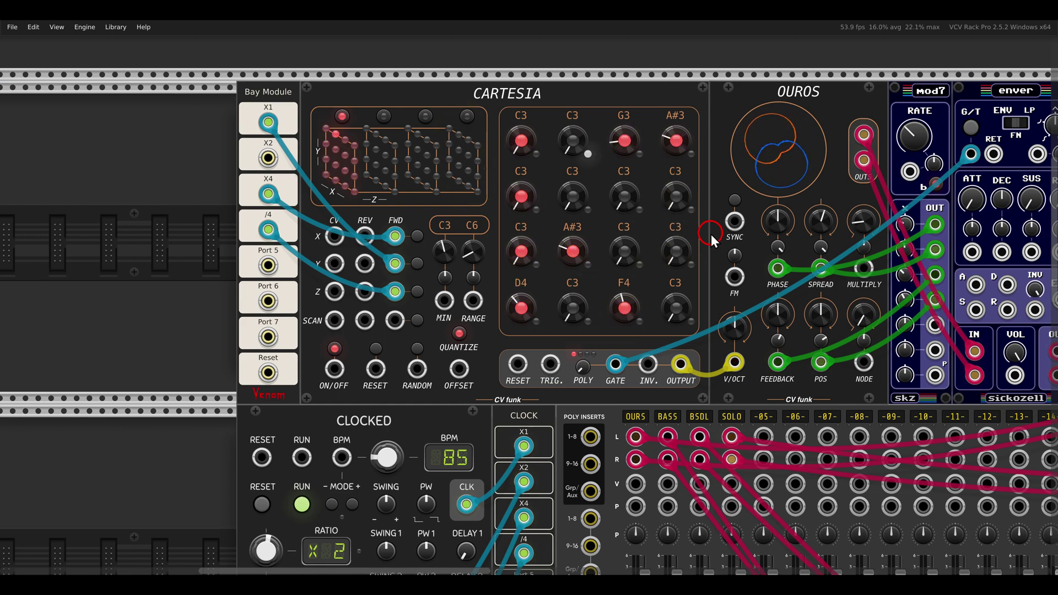
pyautogui.scroll(-5, 582, 243)
pyautogui.scroll(-2, 582, 242)
pyautogui.moveTo(688, 291); pyautogui.dragTo(517, 212)
pyautogui.scroll(-2, 517, 212)
pyautogui.moveTo(649, 237); pyautogui.dragTo(469, 229)
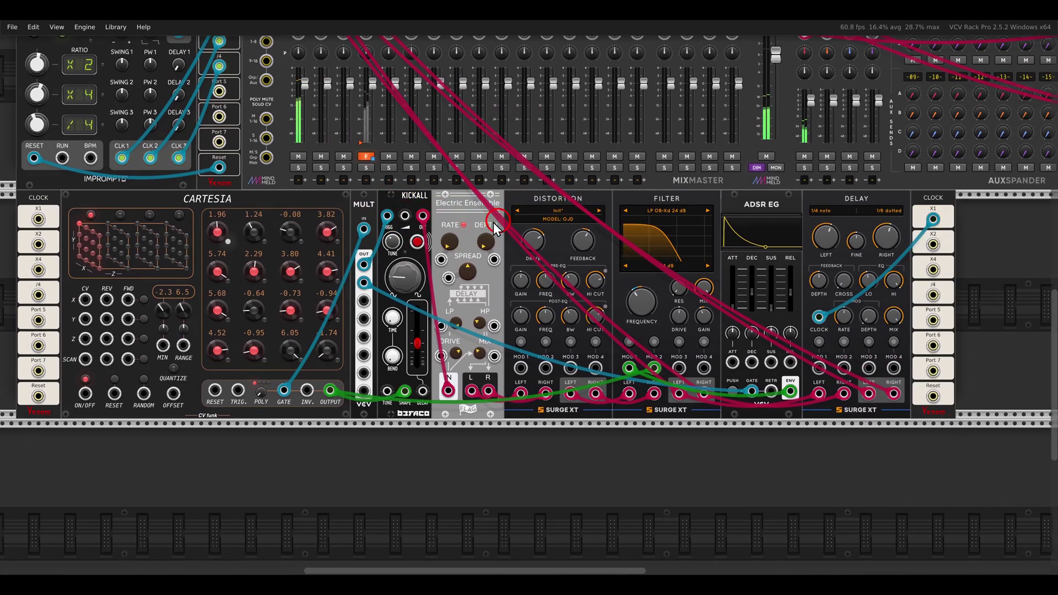
pyautogui.hscroll(-4, 512, 226)
pyautogui.scroll(2, 514, 283)
pyautogui.scroll(1, 514, 283)
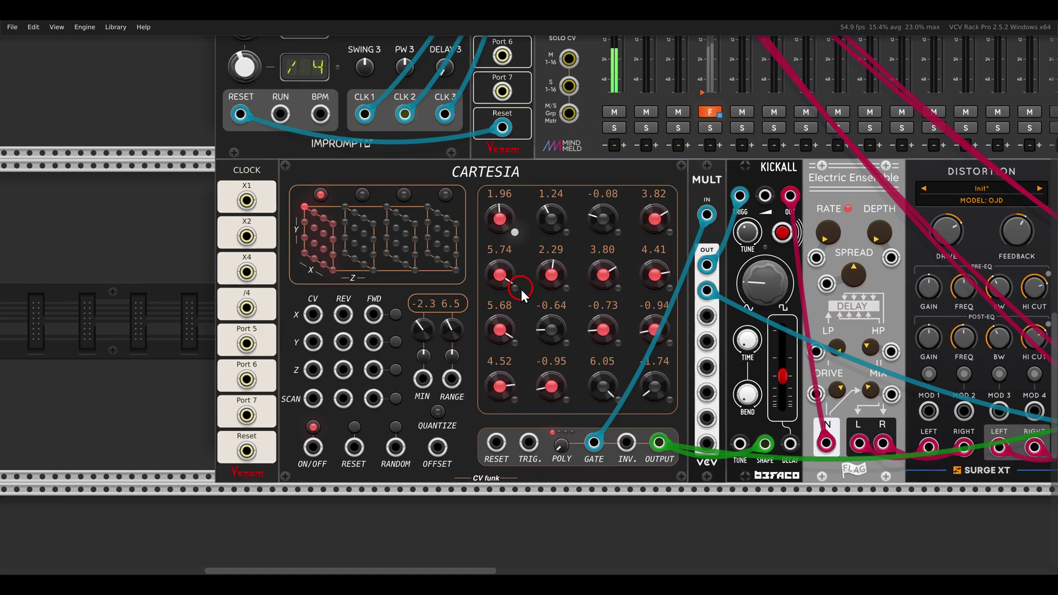
pyautogui.scroll(1, 543, 245)
pyautogui.scroll(1, 537, 250)
pyautogui.moveTo(537, 250); pyautogui.dragTo(552, 256)
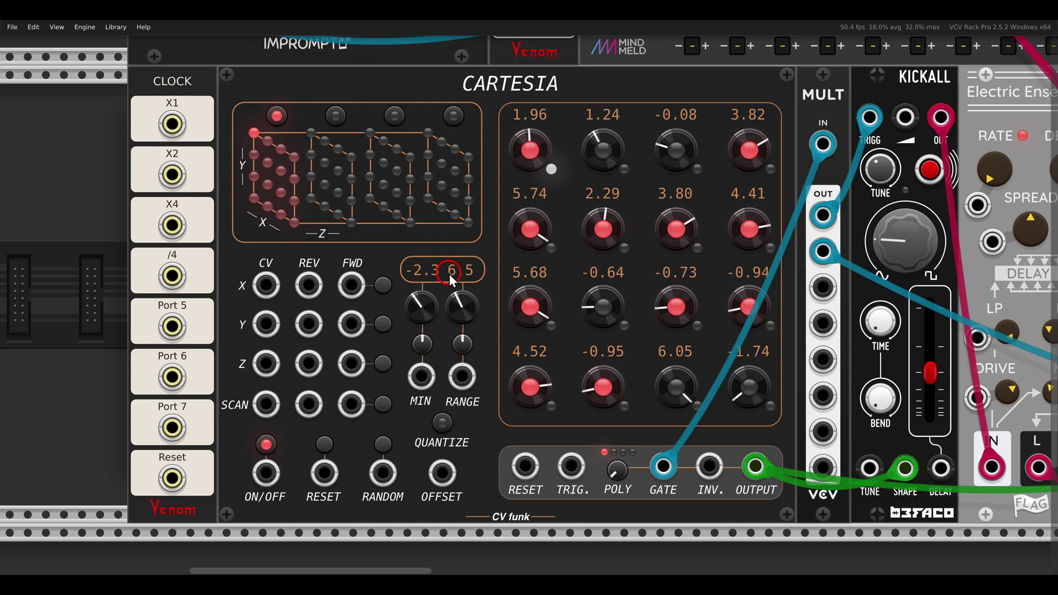
pyautogui.scroll(-1, 449, 273)
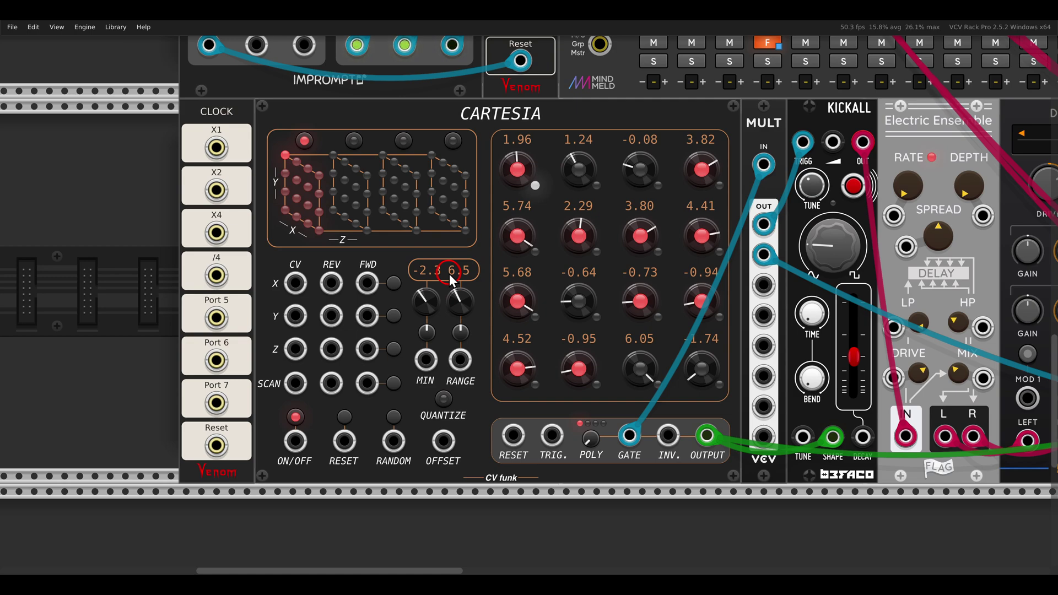
# On the lower Cartesia, patch the X4 clock to the SCAN forward input and the /4 clock to the Z forward input
pyautogui.moveTo(285, 375); pyautogui.dragTo(371, 398)
pyautogui.moveTo(216, 232); pyautogui.dragTo(368, 383)
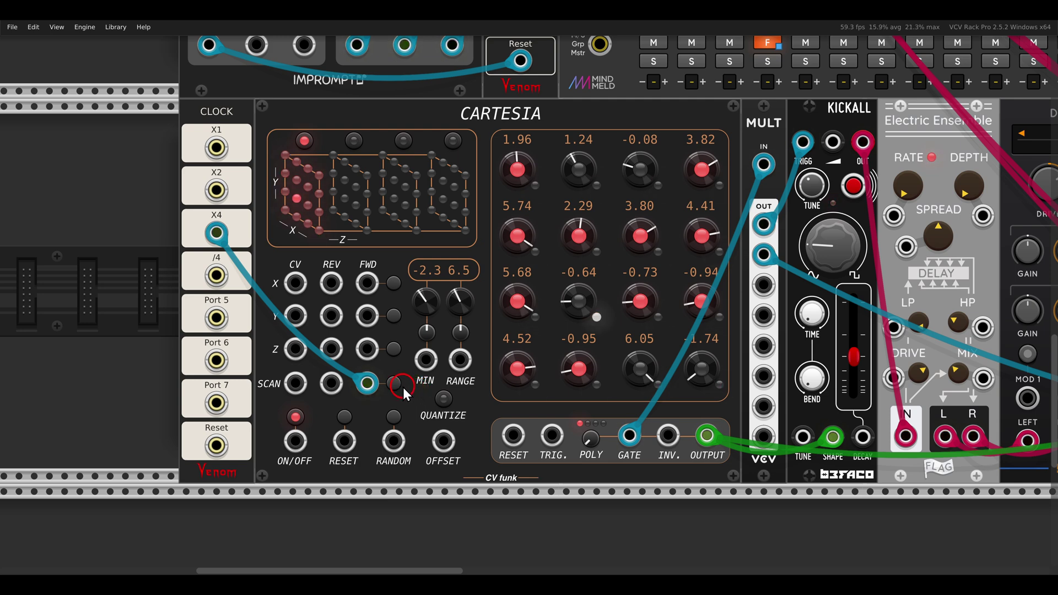
pyautogui.moveTo(217, 275); pyautogui.dragTo(367, 349)
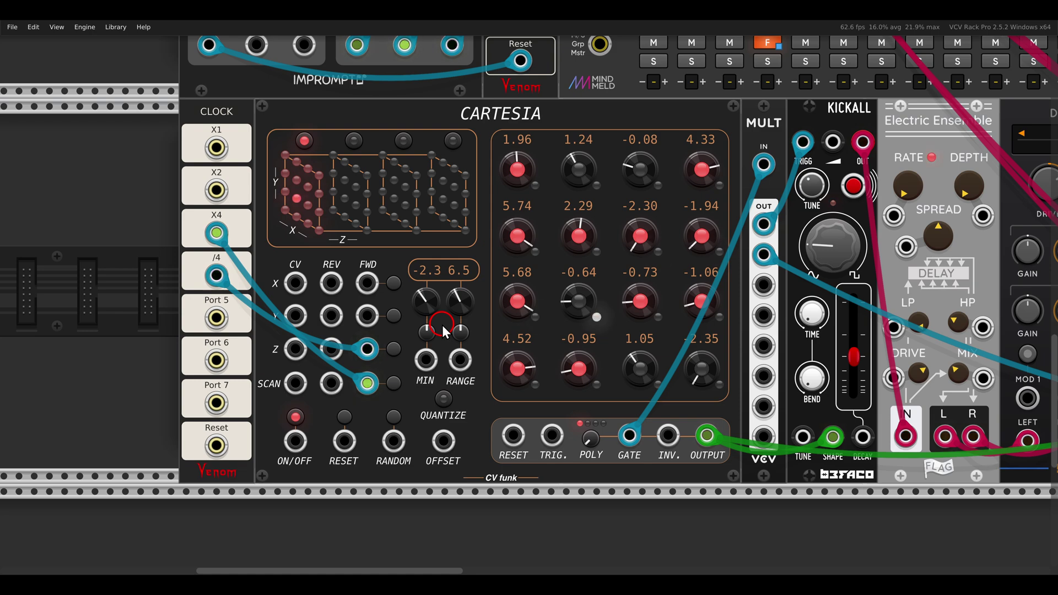
# Unmute the second Ouros voice, the one built with sQuant, Process and galaxy in the upper row
pyautogui.scroll(-3, 442, 325)
pyautogui.scroll(2, 442, 325)
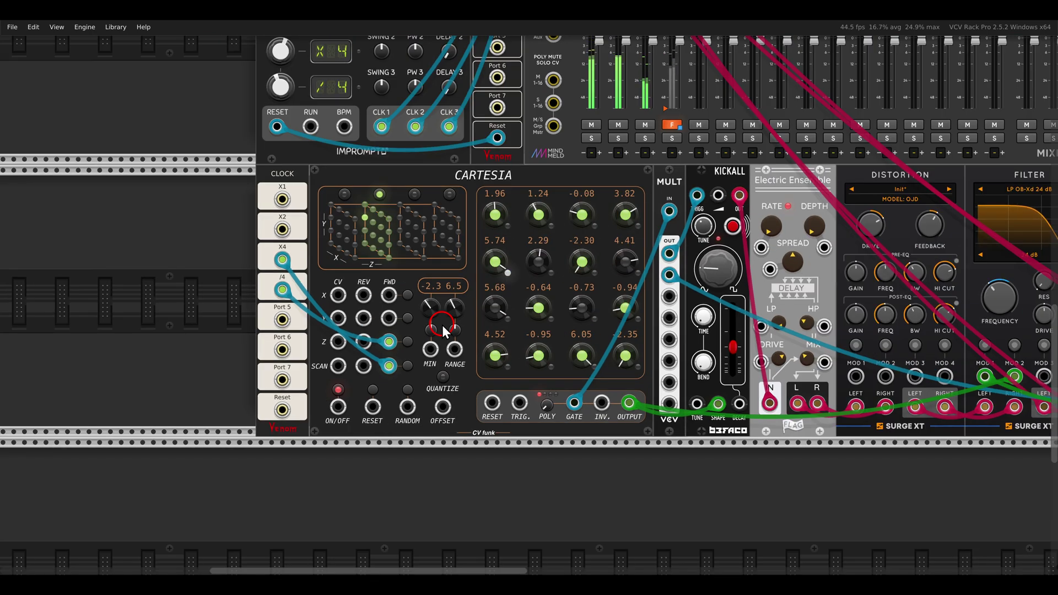
pyautogui.scroll(-2, 442, 326)
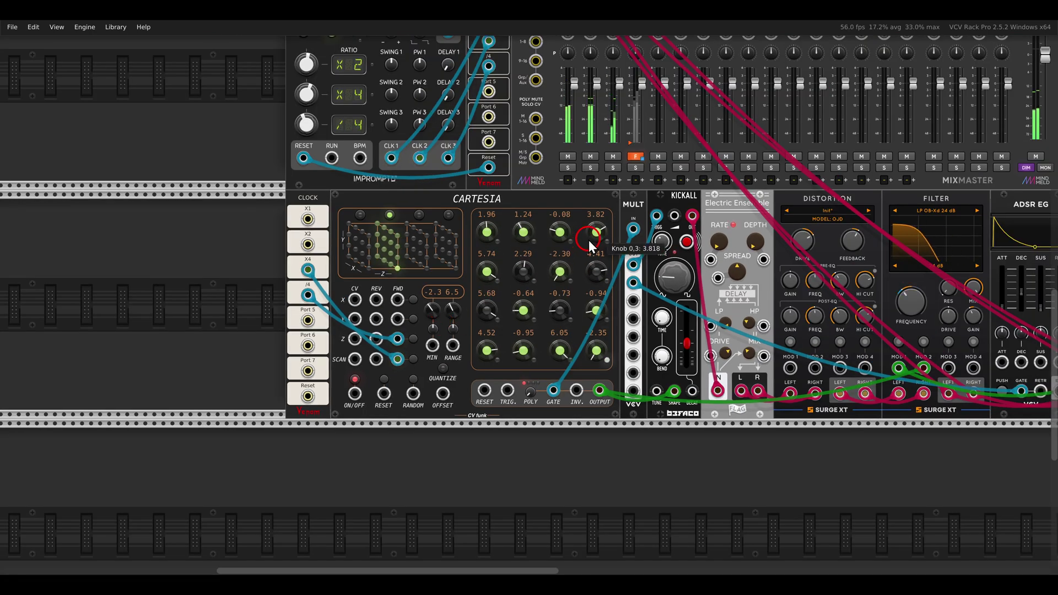
pyautogui.moveTo(627, 204); pyautogui.dragTo(457, 223)
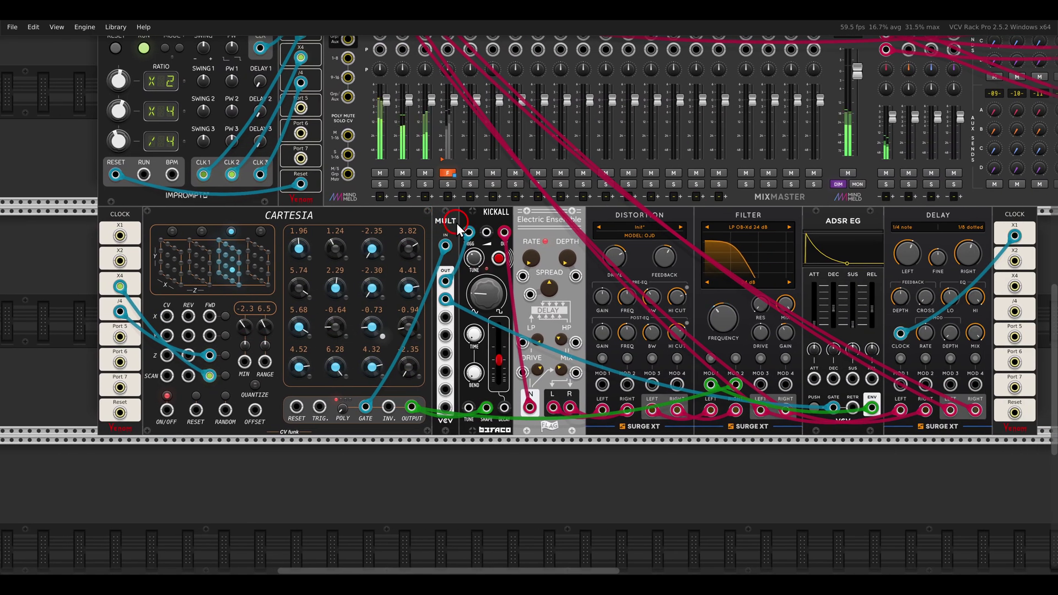
pyautogui.scroll(-1, 456, 223)
pyautogui.moveTo(703, 177); pyautogui.dragTo(363, 314)
pyautogui.moveTo(698, 155); pyautogui.dragTo(546, 315)
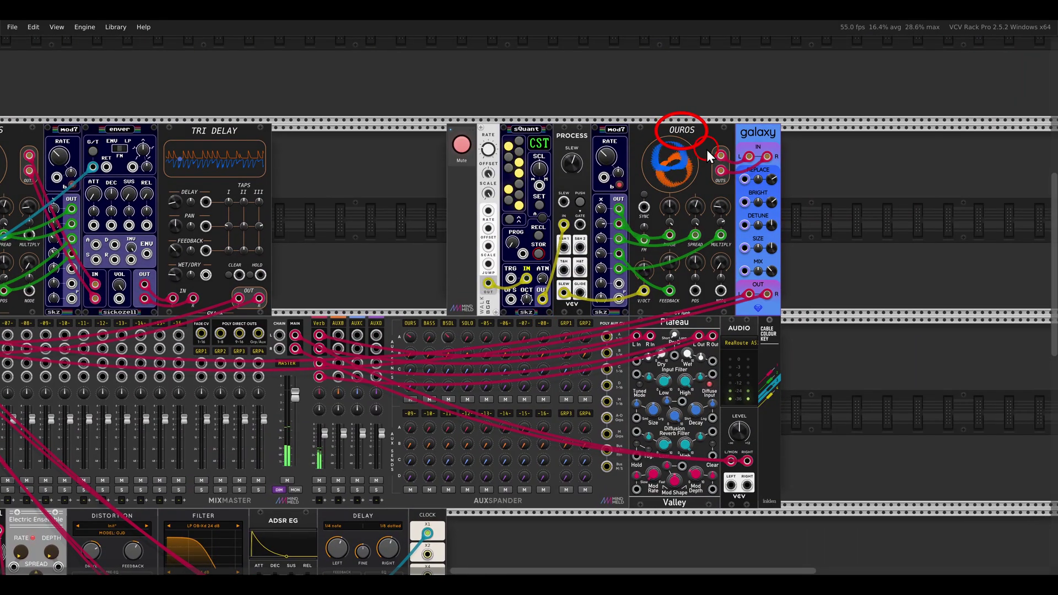
pyautogui.click(462, 145)
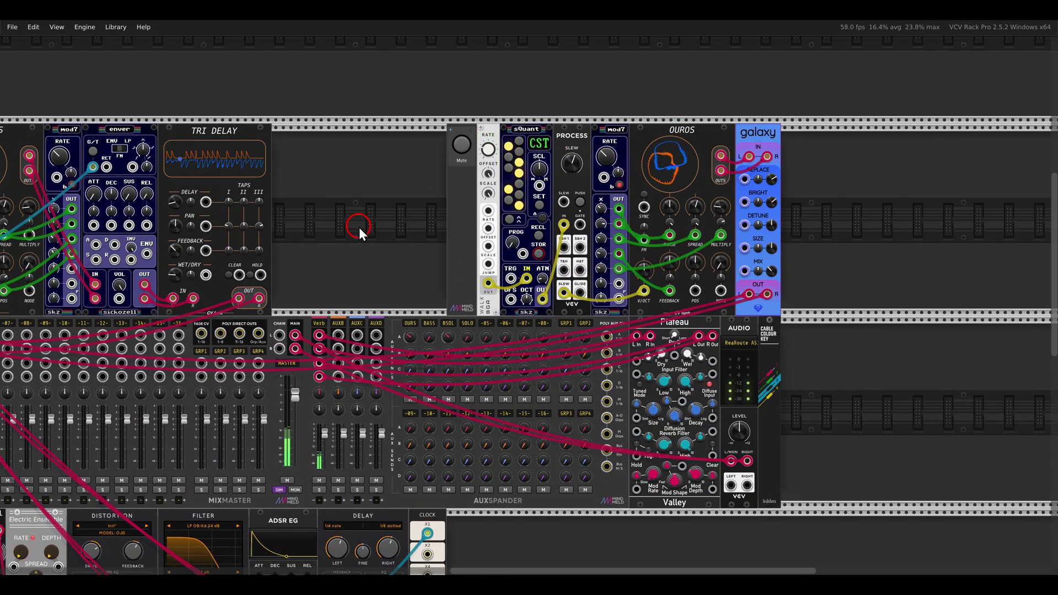
pyautogui.moveTo(358, 230); pyautogui.dragTo(644, 171)
pyautogui.scroll(-2, 645, 171)
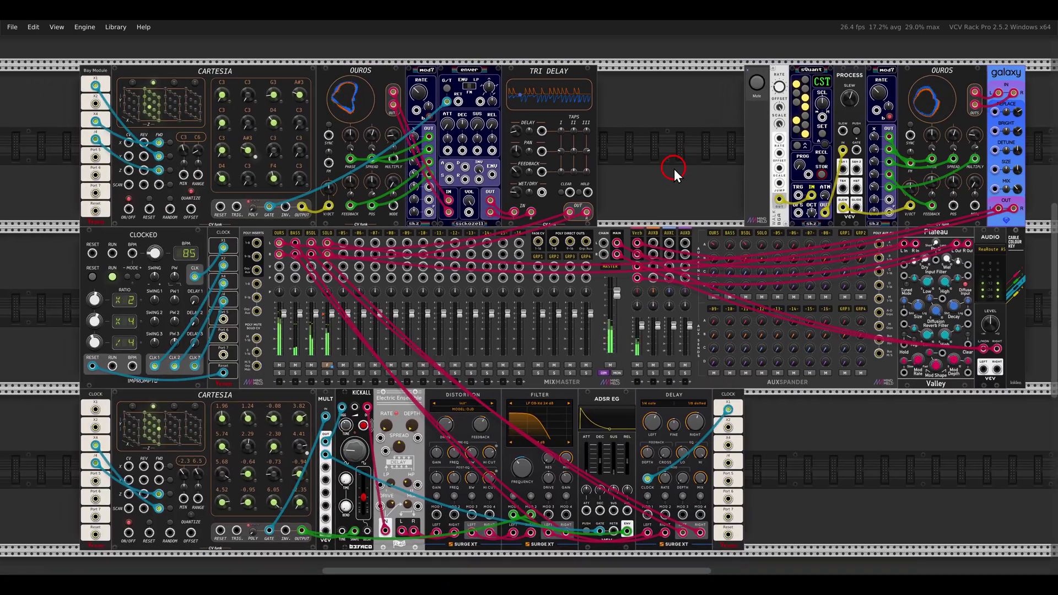
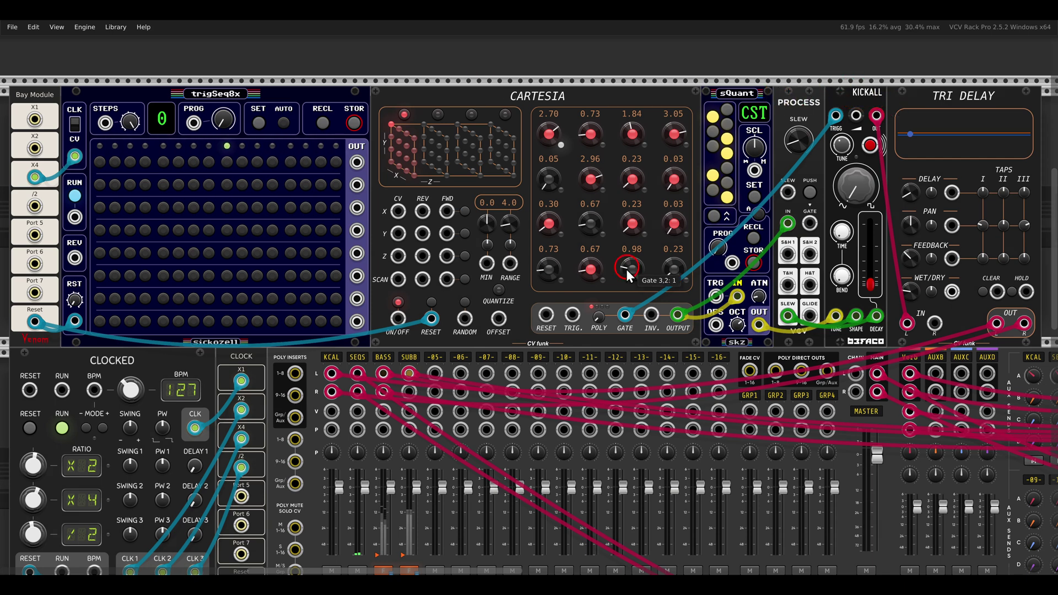
# Patch trigSeq8x track 1 to the Cartesia's X forward input and activate steps 1, 4, 9 and 11 on that track
pyautogui.moveTo(661, 303); pyautogui.dragTo(690, 323)
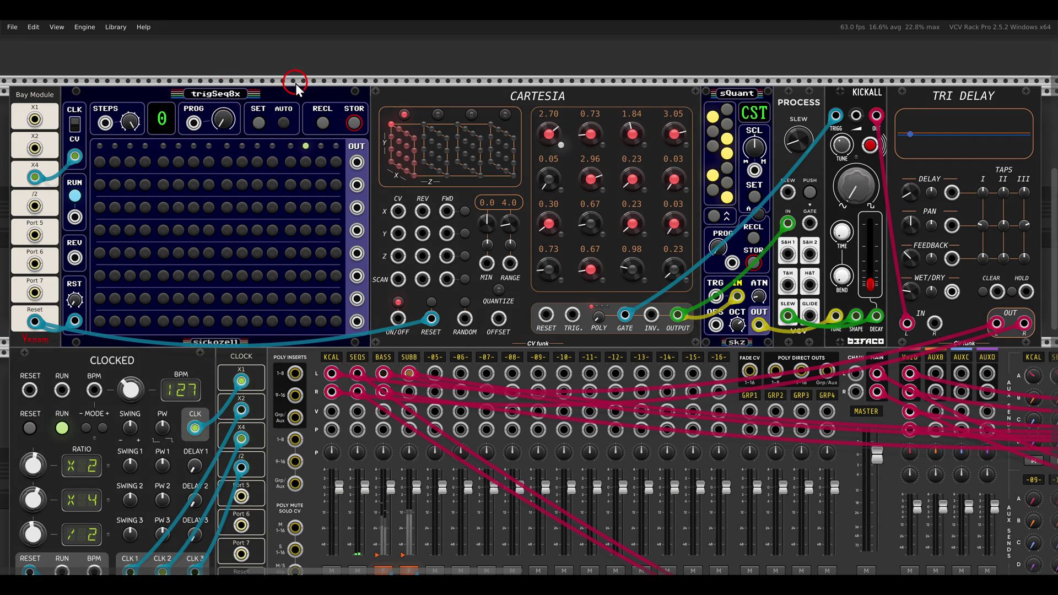
pyautogui.moveTo(354, 158); pyautogui.dragTo(448, 211)
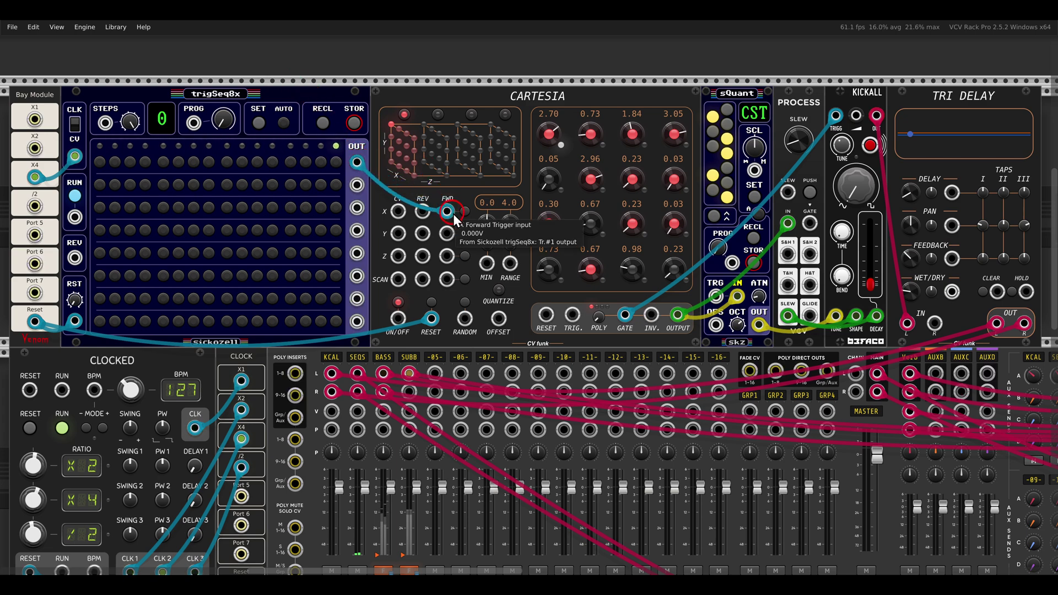
pyautogui.click(100, 163)
pyautogui.click(146, 162)
pyautogui.click(225, 162)
pyautogui.click(259, 162)
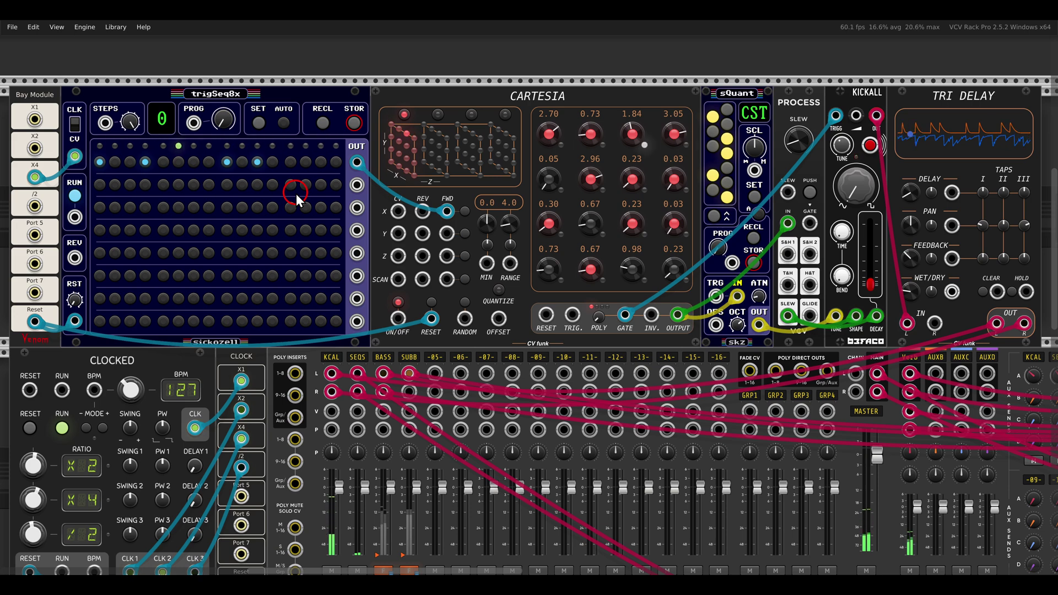
# Patch trigSeq8x track 2 to the Cartesia's Y forward input and activate its steps 6, 7, 10 and 14
pyautogui.moveTo(353, 193); pyautogui.dragTo(447, 234)
pyautogui.click(178, 185)
pyautogui.click(193, 185)
pyautogui.click(242, 184)
pyautogui.click(307, 185)
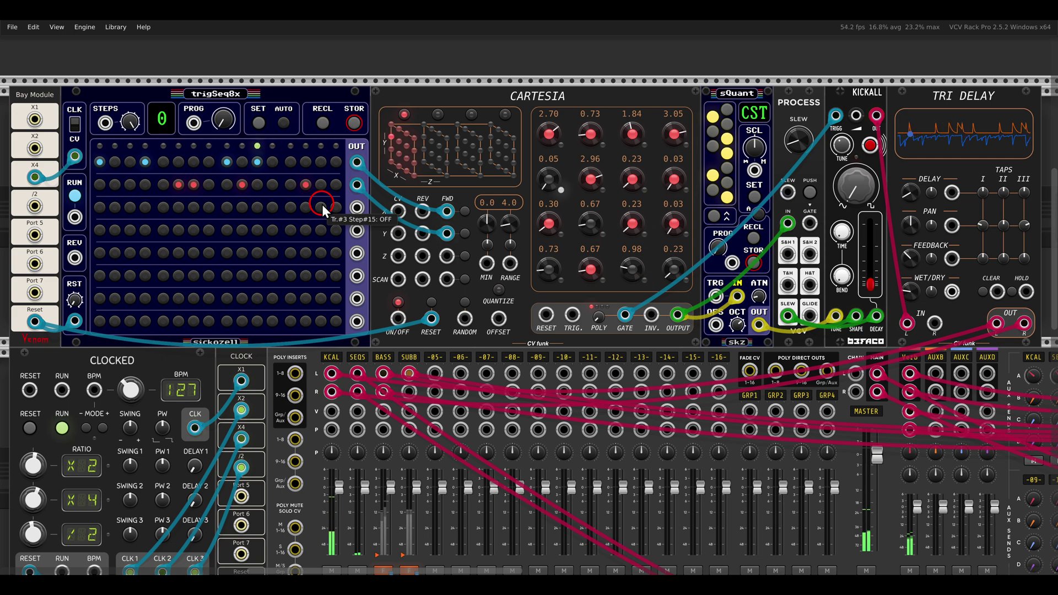
# Patch tracks 3 and 4 to the X and Y reverse inputs, activating steps 5 and 12 on track 3, 8 and 15 on track 4
pyautogui.moveTo(357, 207); pyautogui.dragTo(422, 211)
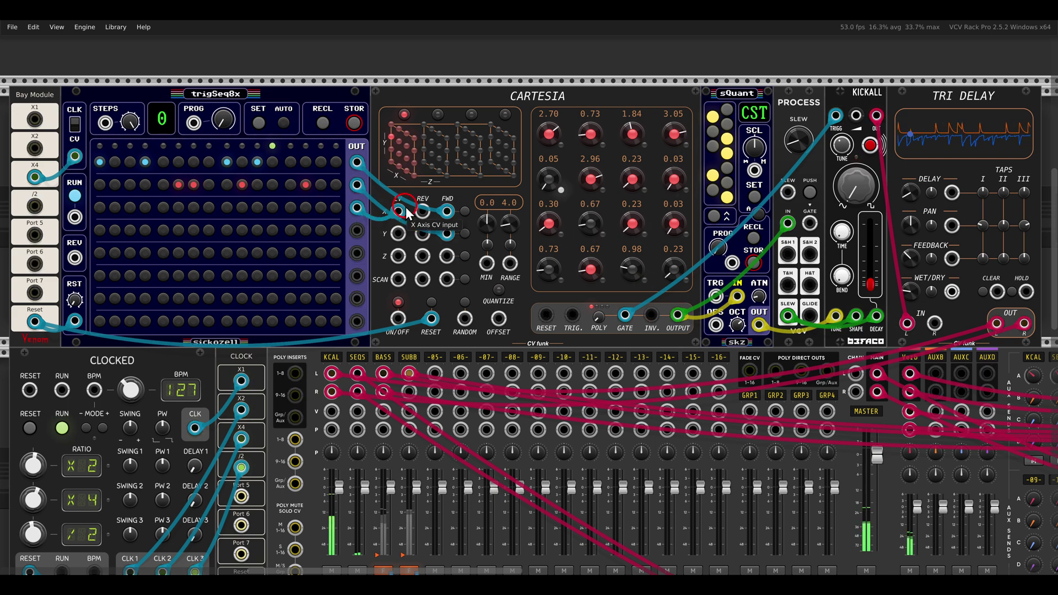
pyautogui.moveTo(363, 228); pyautogui.dragTo(422, 233)
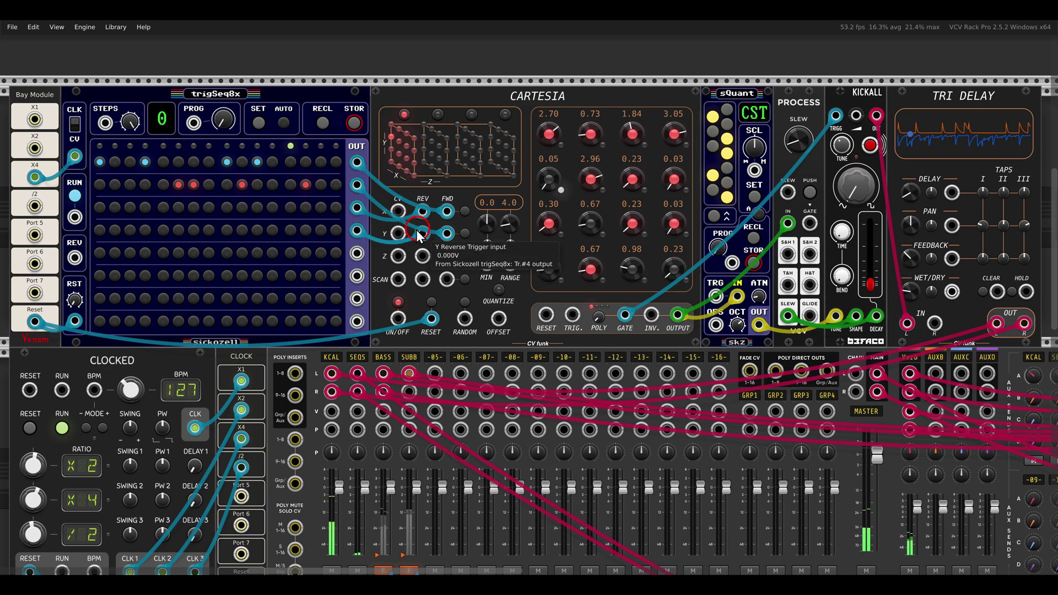
pyautogui.click(164, 208)
pyautogui.click(271, 208)
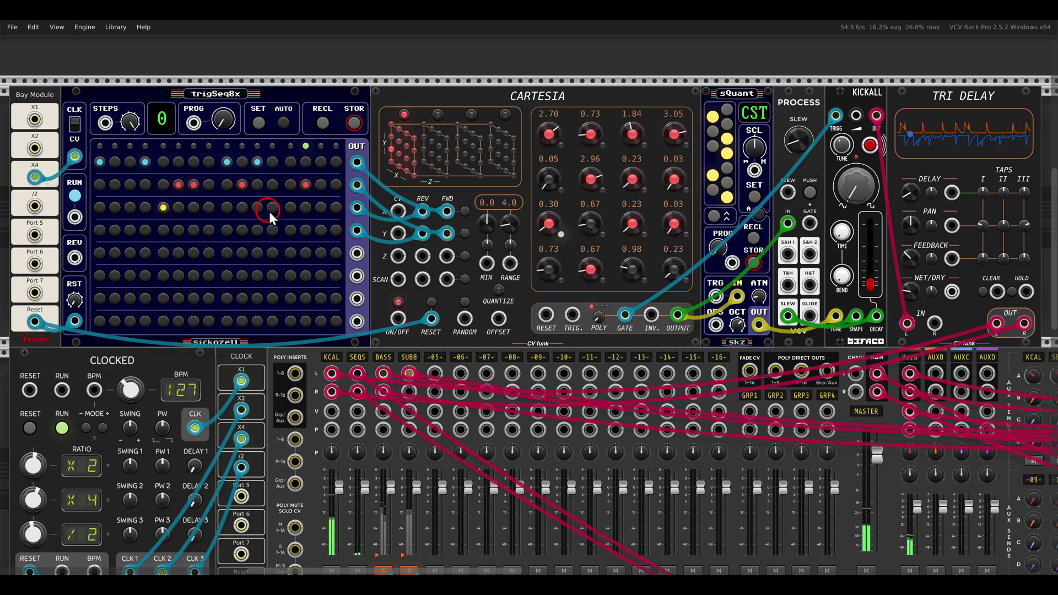
pyautogui.click(209, 230)
pyautogui.click(320, 230)
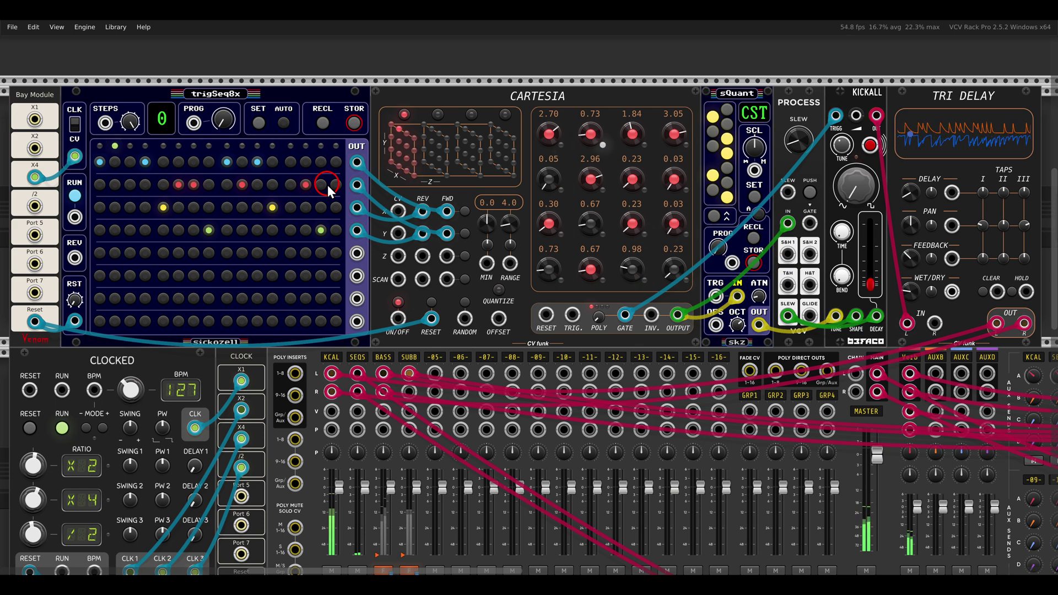
# Patch trigSeq8x track 5 to the Cartesia's Z forward input and activate its steps 3, 9, 11 and 15
pyautogui.moveTo(357, 253); pyautogui.dragTo(447, 256)
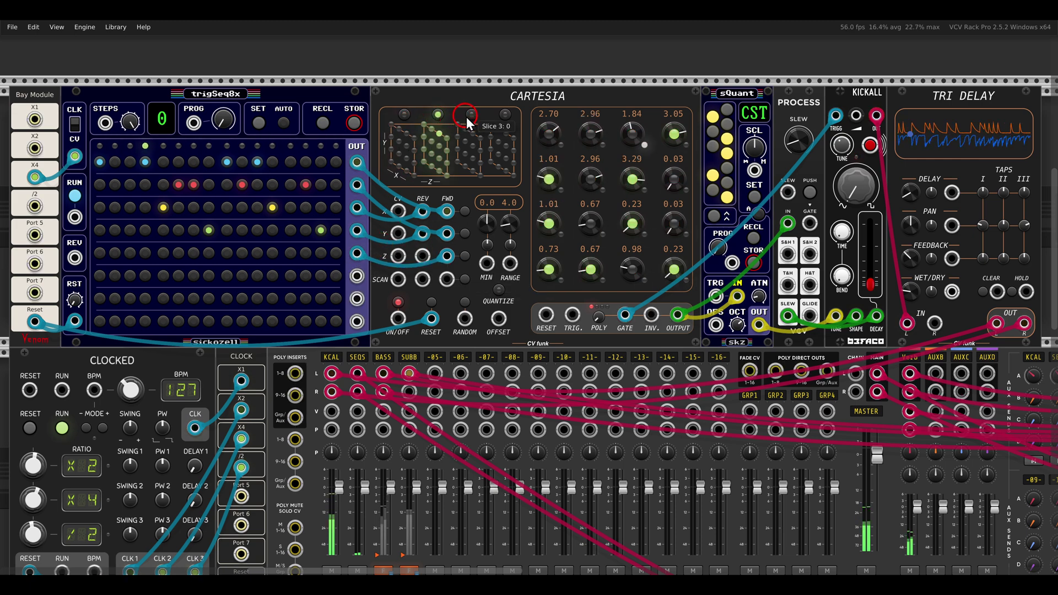
pyautogui.click(130, 253)
pyautogui.click(227, 253)
pyautogui.click(257, 253)
pyautogui.click(321, 253)
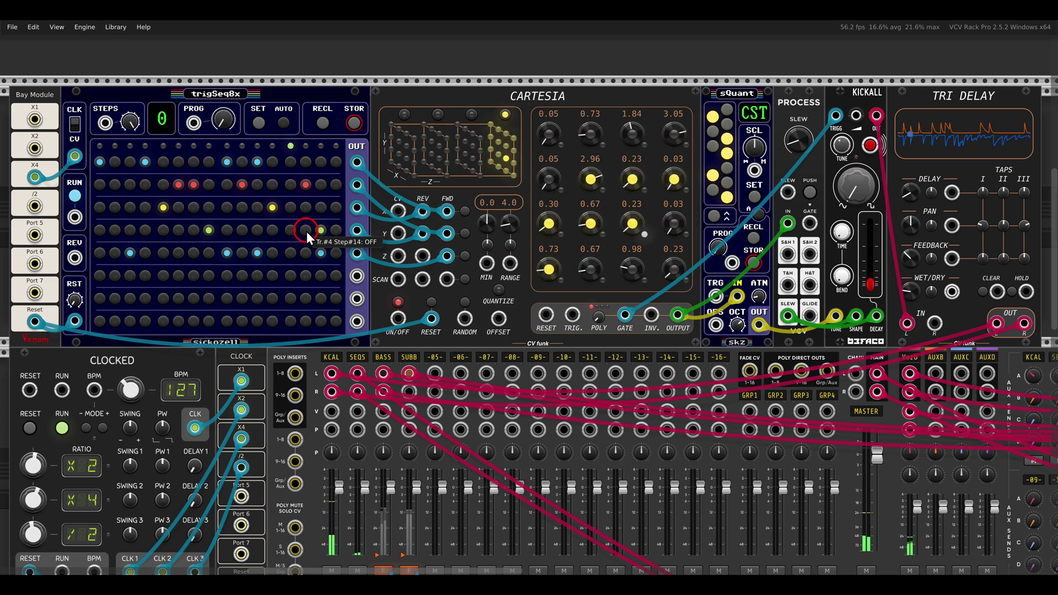
# Examine the lower-row Cartesia feeding the Dark Energy and Palette voices, including its gate and inverted gate outputs and its step gates
pyautogui.scroll(-10, 327, 226)
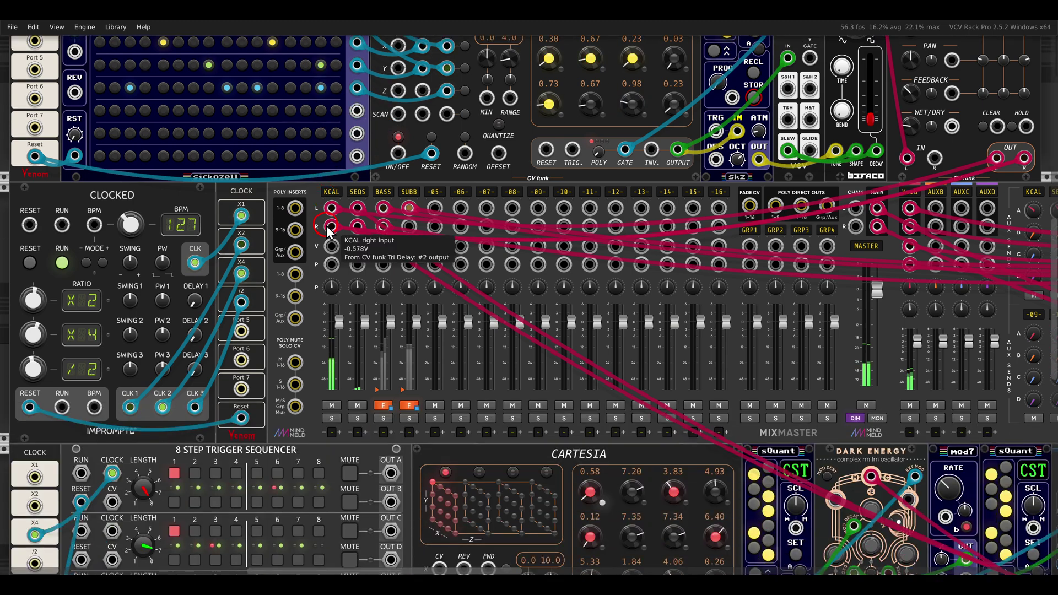
pyautogui.scroll(-1, 327, 226)
pyautogui.moveTo(534, 250); pyautogui.dragTo(175, 220)
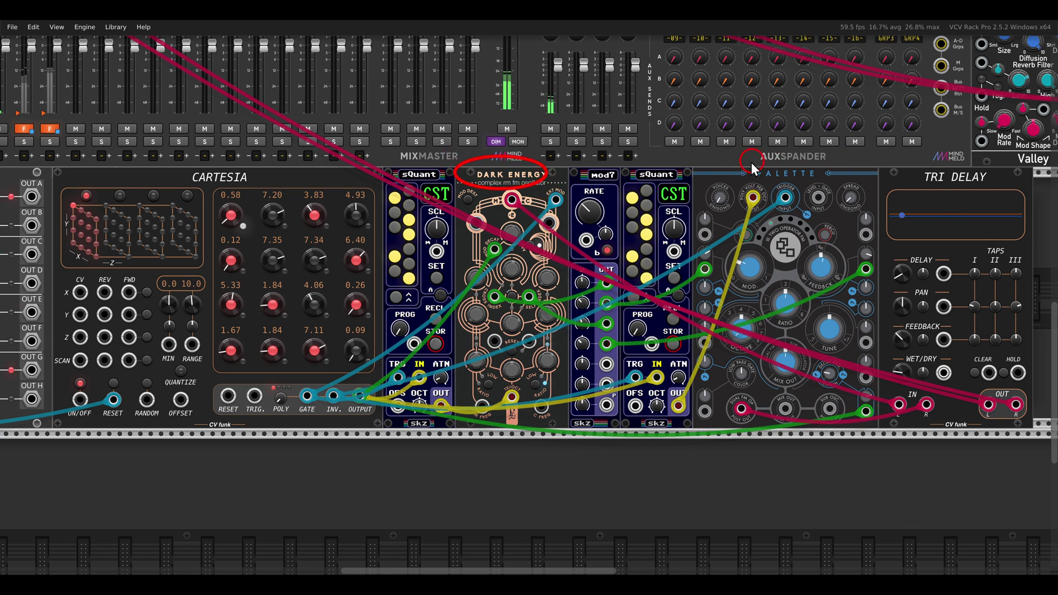
pyautogui.moveTo(818, 188); pyautogui.dragTo(836, 189)
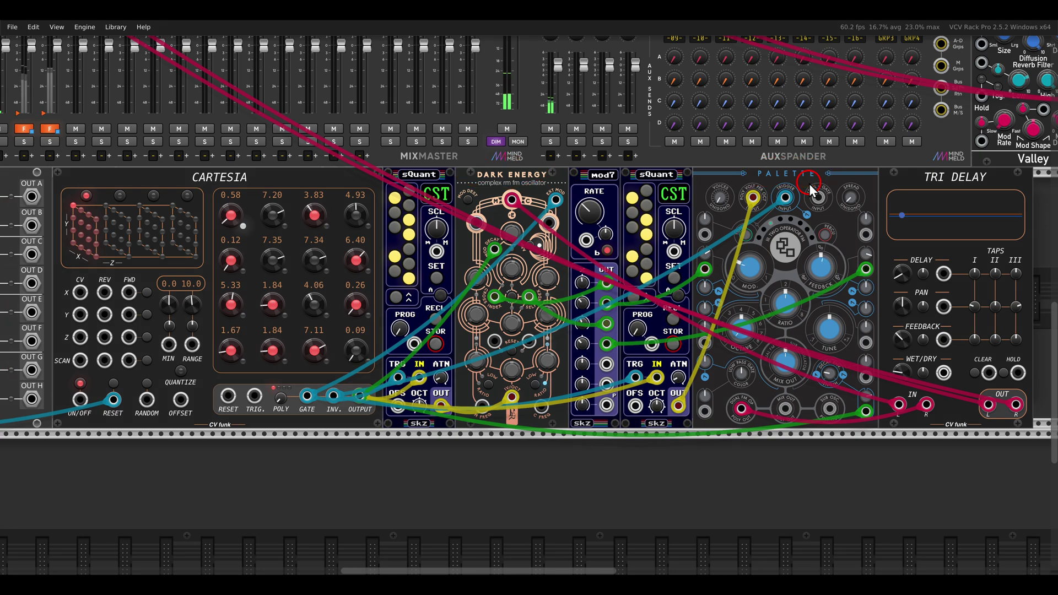
pyautogui.moveTo(565, 297); pyautogui.dragTo(727, 260)
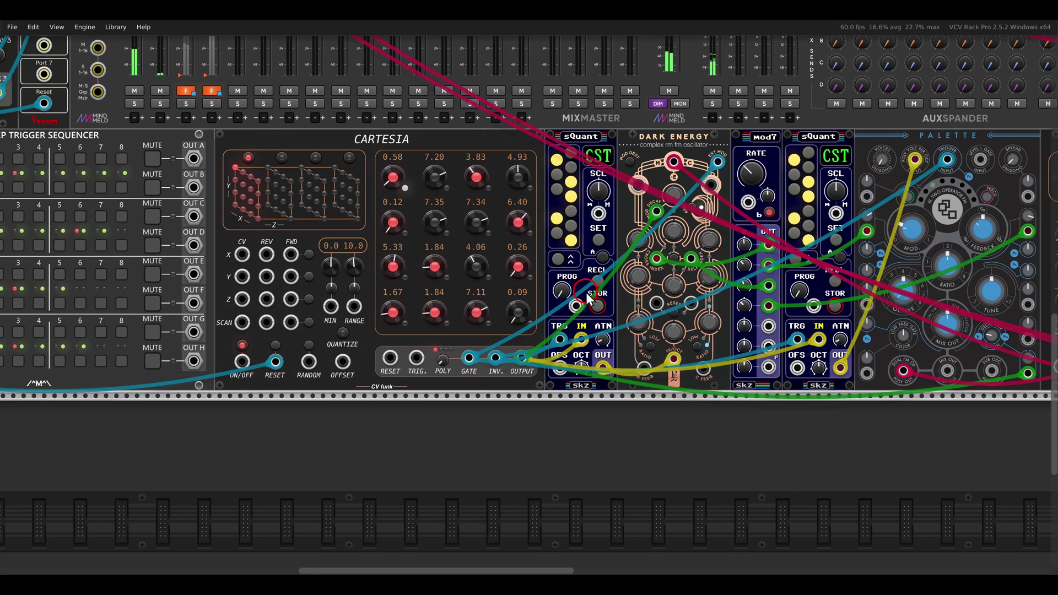
pyautogui.scroll(2, 584, 292)
pyautogui.moveTo(433, 388); pyautogui.dragTo(445, 404)
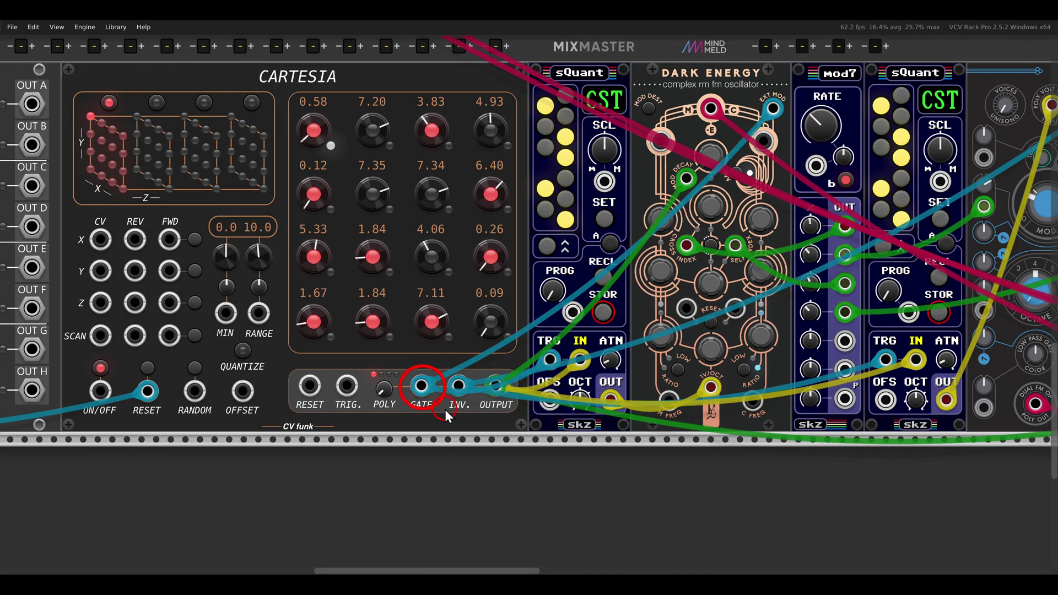
pyautogui.moveTo(462, 368); pyautogui.dragTo(481, 419)
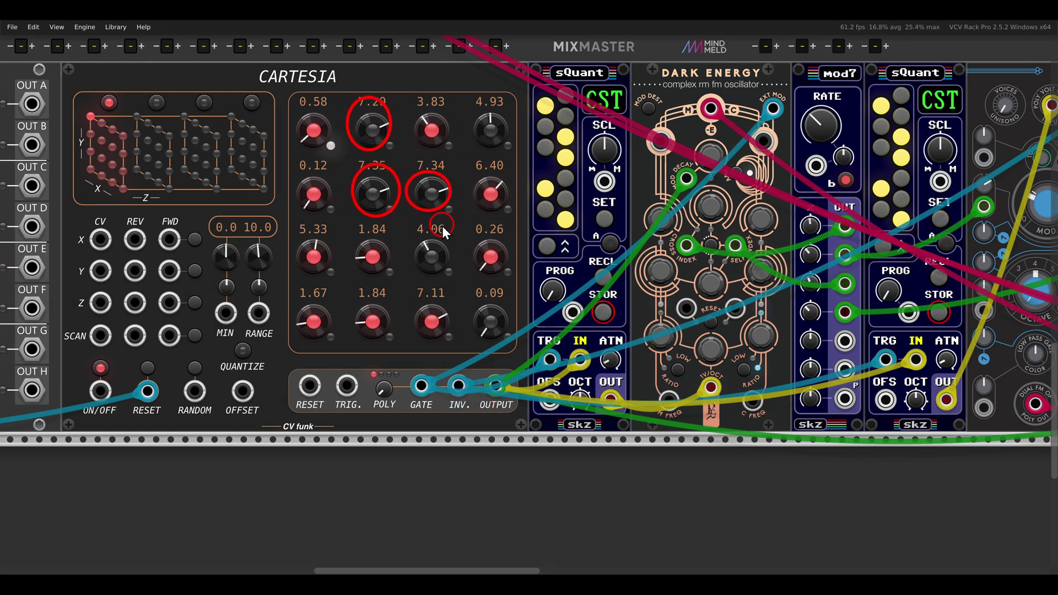
pyautogui.moveTo(421, 240); pyautogui.dragTo(422, 236)
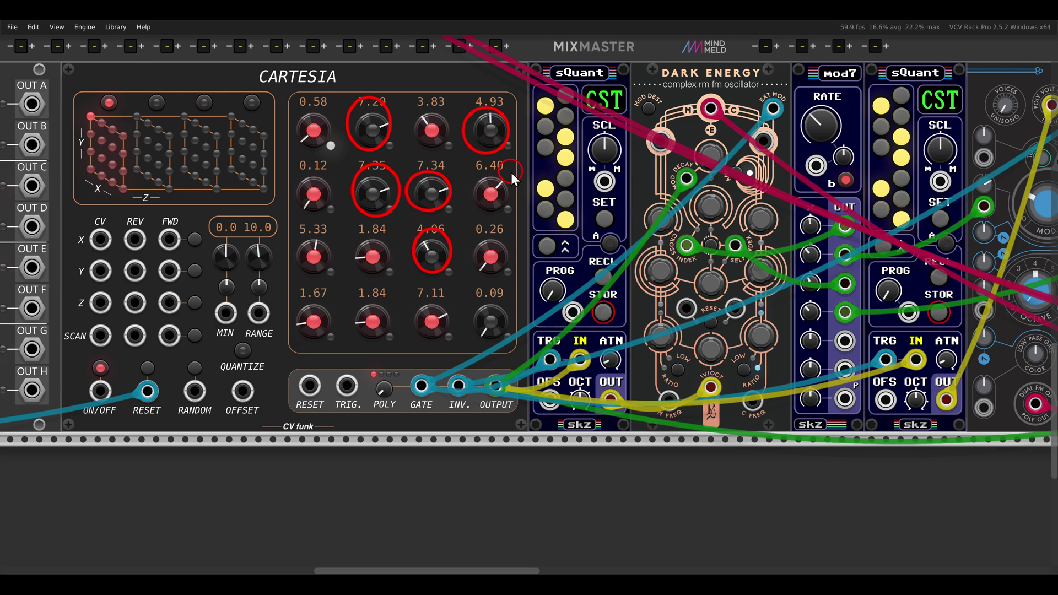
pyautogui.press('Escape')
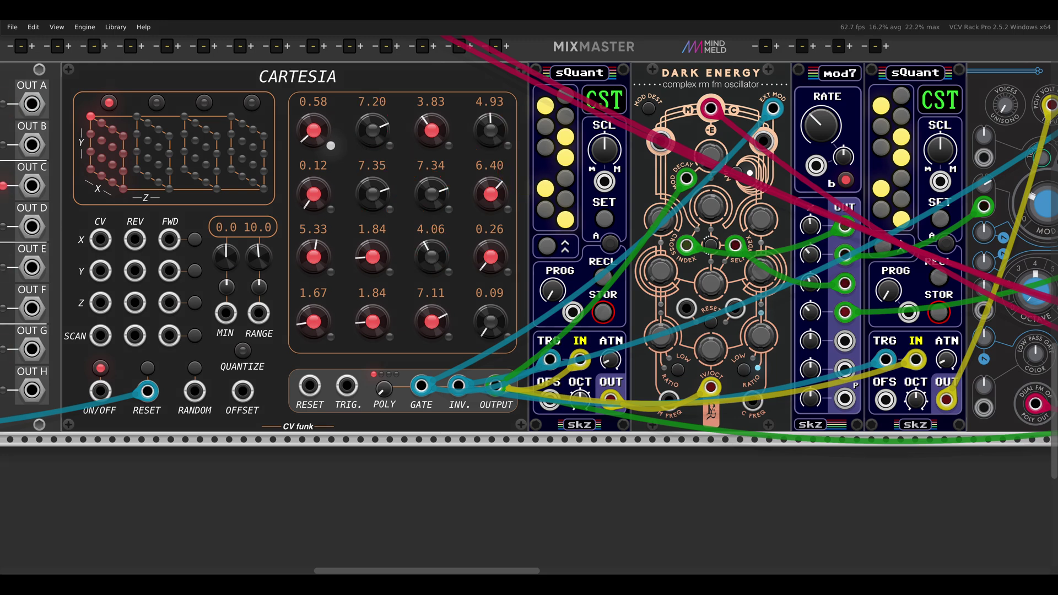
pyautogui.scroll(-1, 589, 303)
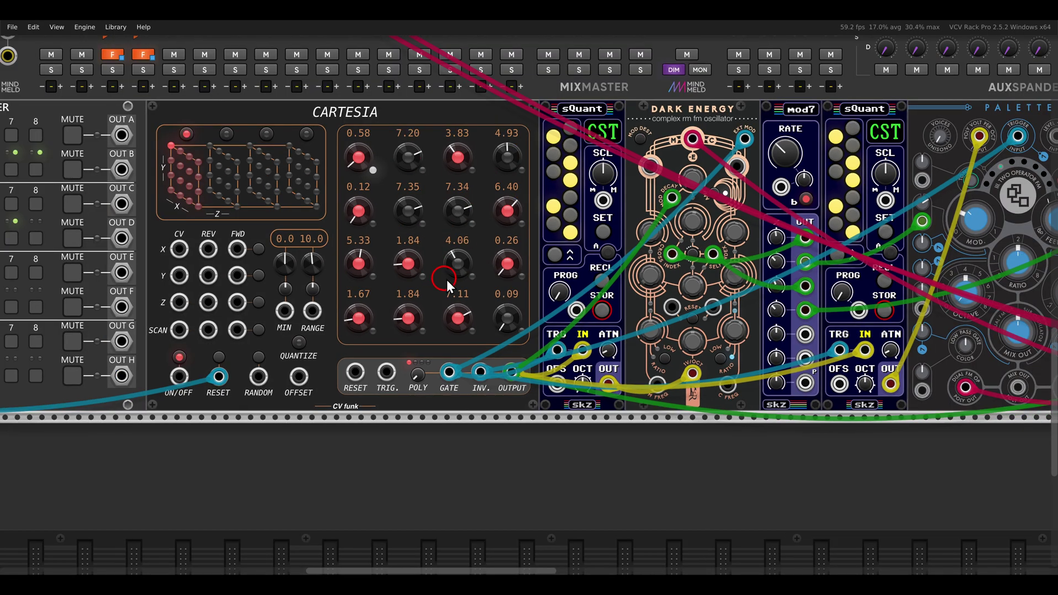
# Patch the 8 Step Trigger Sequencer's outputs A, C and E to the lower Cartesia's X, Y and Z forward inputs, and G to RANDOM
pyautogui.moveTo(434, 280); pyautogui.dragTo(822, 280)
pyautogui.moveTo(339, 112); pyautogui.dragTo(422, 115)
pyautogui.press('Escape')
pyautogui.moveTo(186, 124); pyautogui.dragTo(229, 165)
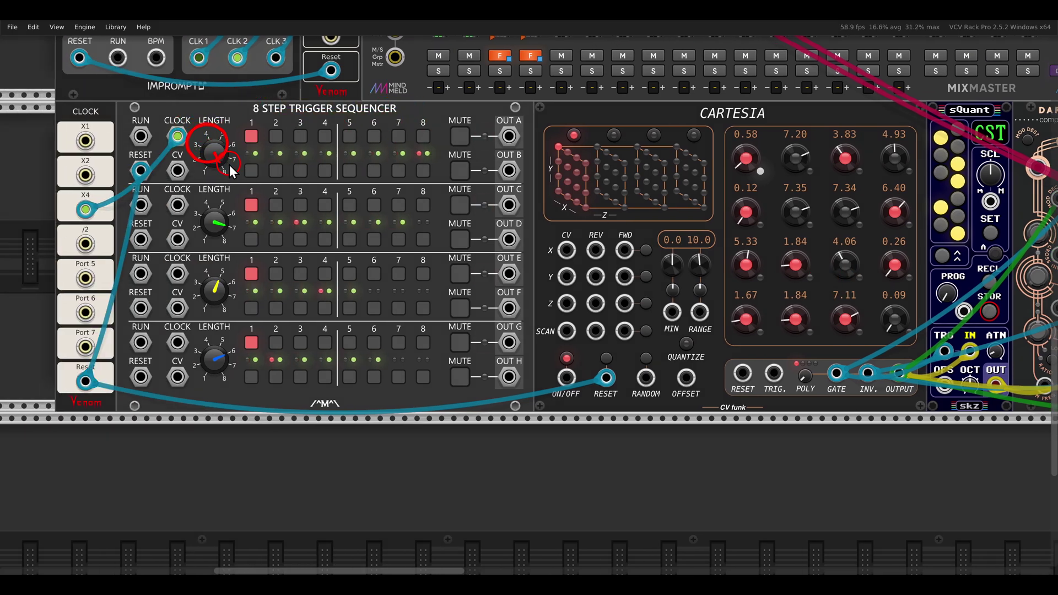
pyautogui.moveTo(508, 137); pyautogui.dragTo(625, 250)
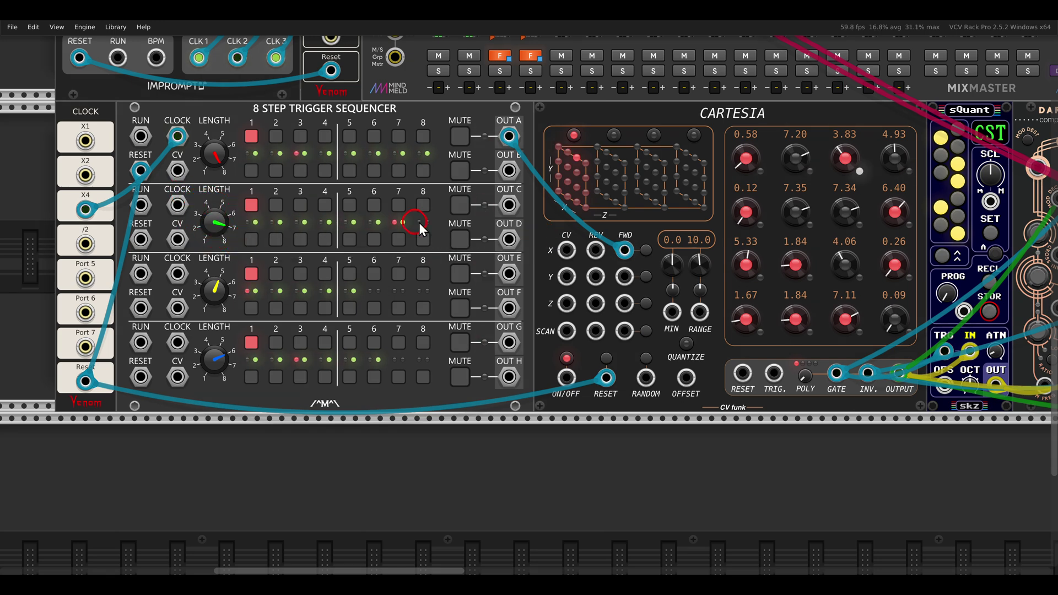
pyautogui.moveTo(509, 205); pyautogui.dragTo(624, 276)
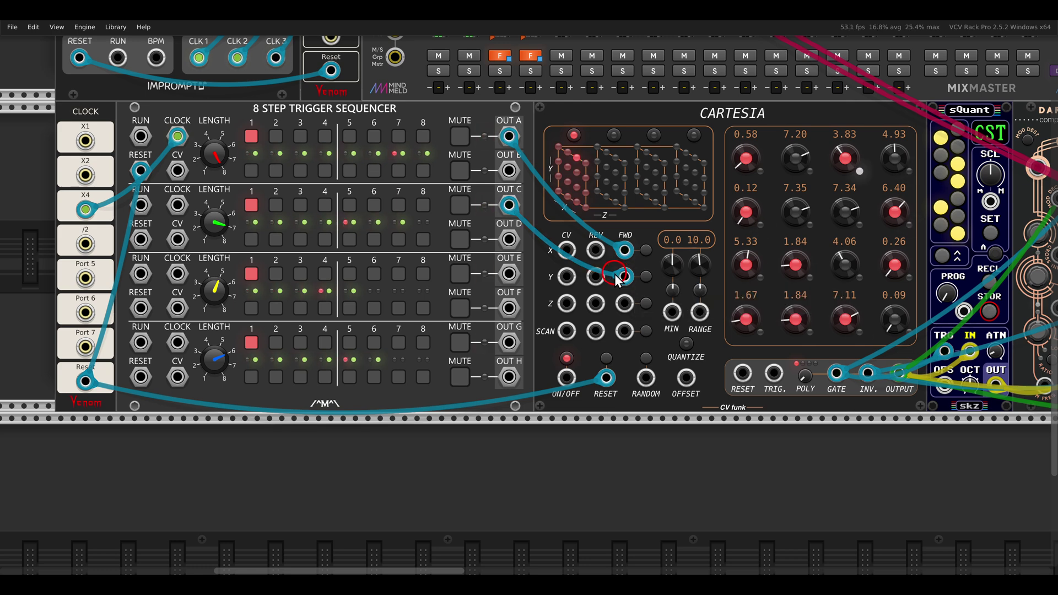
pyautogui.moveTo(509, 272); pyautogui.dragTo(619, 304)
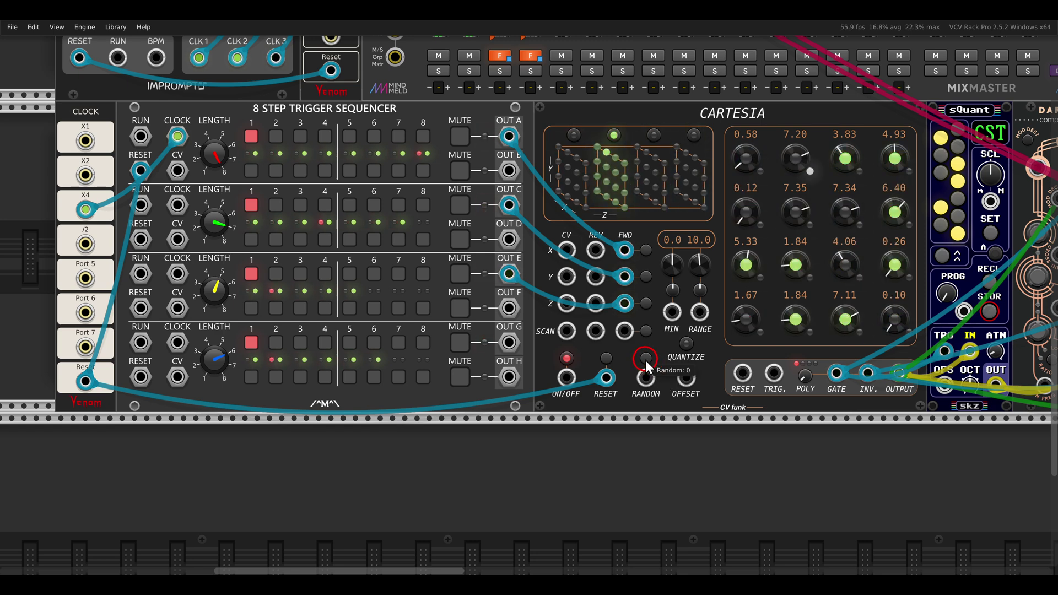
pyautogui.moveTo(646, 378); pyautogui.dragTo(508, 342)
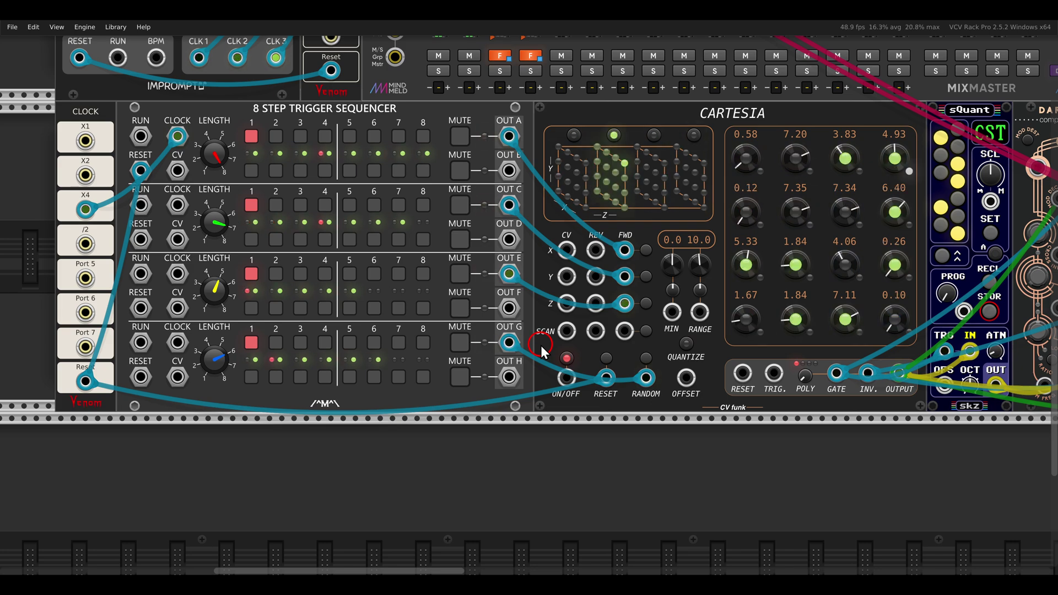
# Unmute the Phrase-Seq-16 and Classic VCO voice in the upper row and start the Phrase-Seq-16 running
pyautogui.scroll(-5, 552, 344)
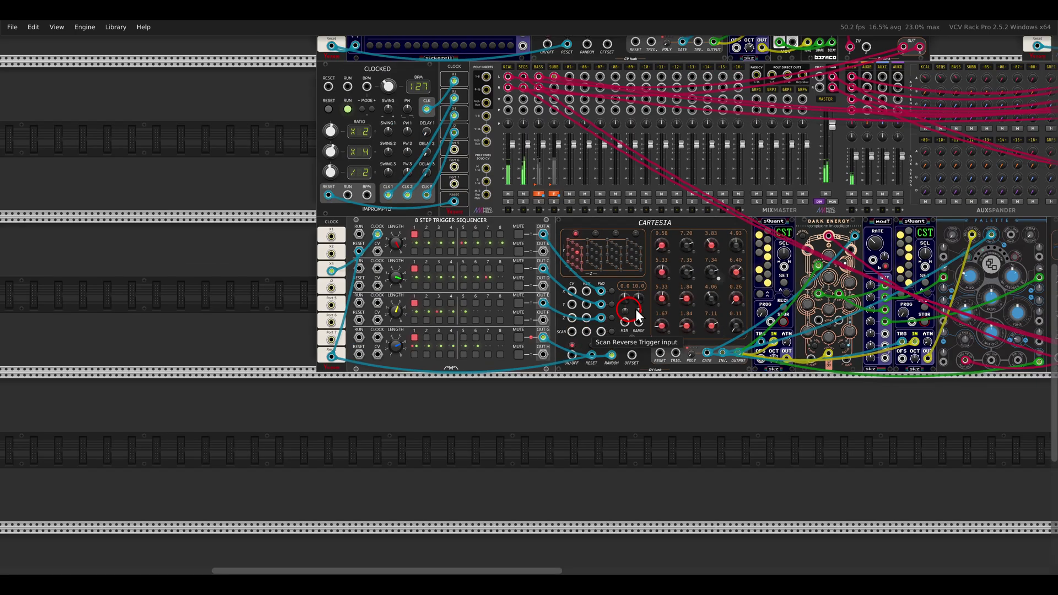
pyautogui.scroll(1, 586, 275)
pyautogui.moveTo(749, 193); pyautogui.dragTo(406, 364)
pyautogui.moveTo(539, 95); pyautogui.dragTo(619, 127)
pyautogui.moveTo(670, 92); pyautogui.dragTo(742, 134)
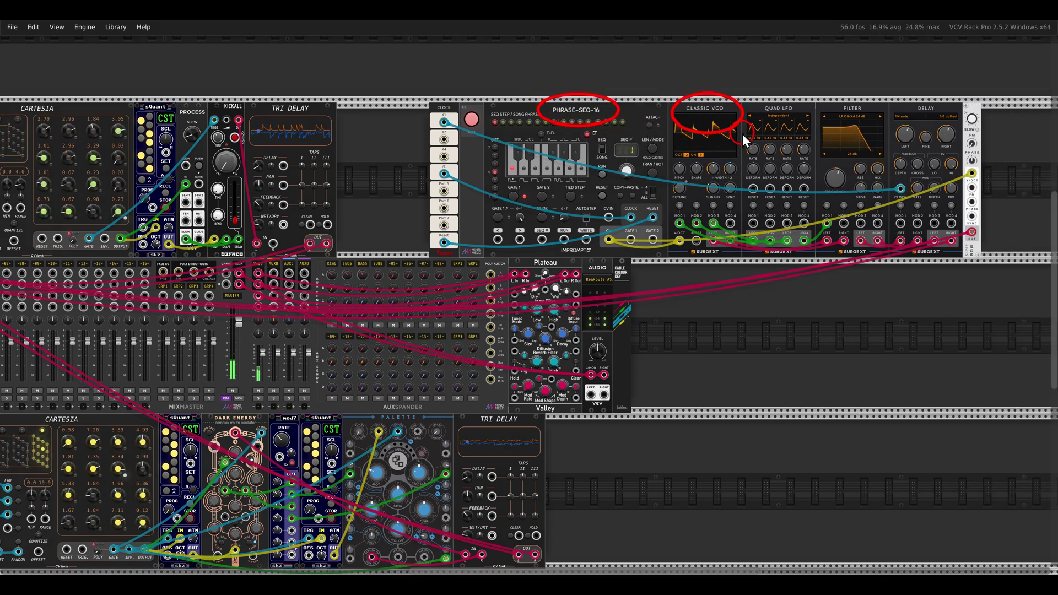
pyautogui.press('Escape')
pyautogui.click(472, 121)
pyautogui.click(602, 174)
pyautogui.scroll(-5, 553, 184)
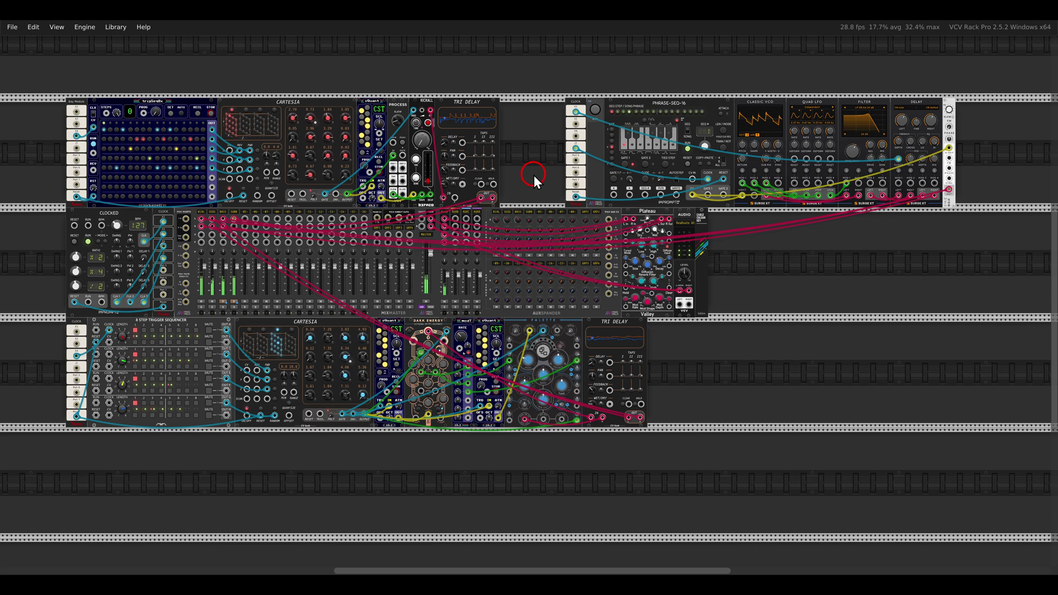
pyautogui.moveTo(534, 175); pyautogui.dragTo(587, 188)
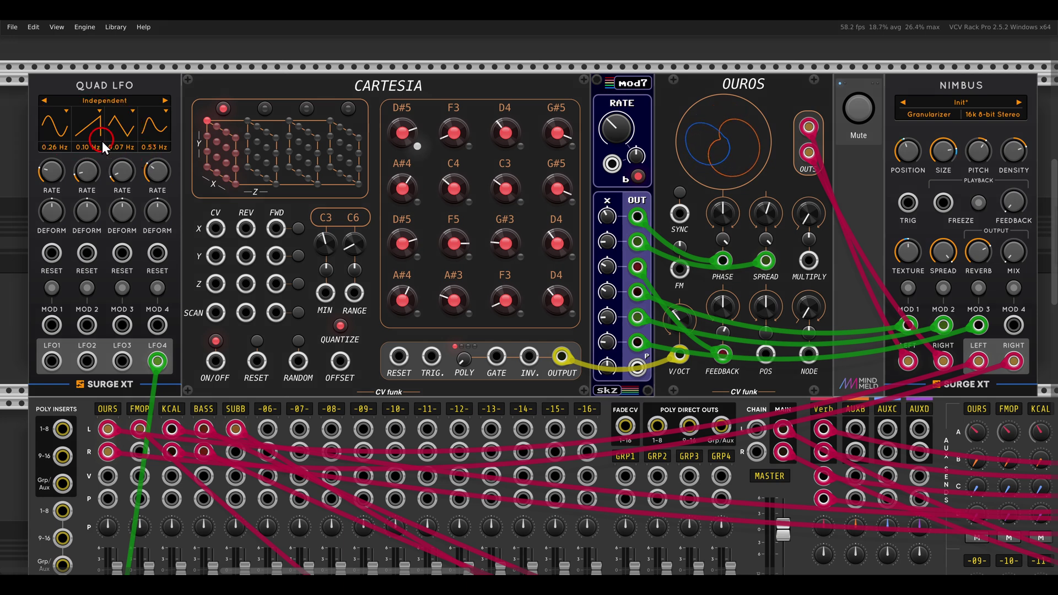
# Patch the Quad LFO's LFO1, LFO2 and LFO3 outputs to the quantized Cartesia's X, Y and Z CV inputs
pyautogui.moveTo(51, 361)
pyautogui.mouseDown()
pyautogui.moveTo(96, 341)
pyautogui.moveTo(154, 265)
pyautogui.moveTo(208, 221)
pyautogui.mouseUp()
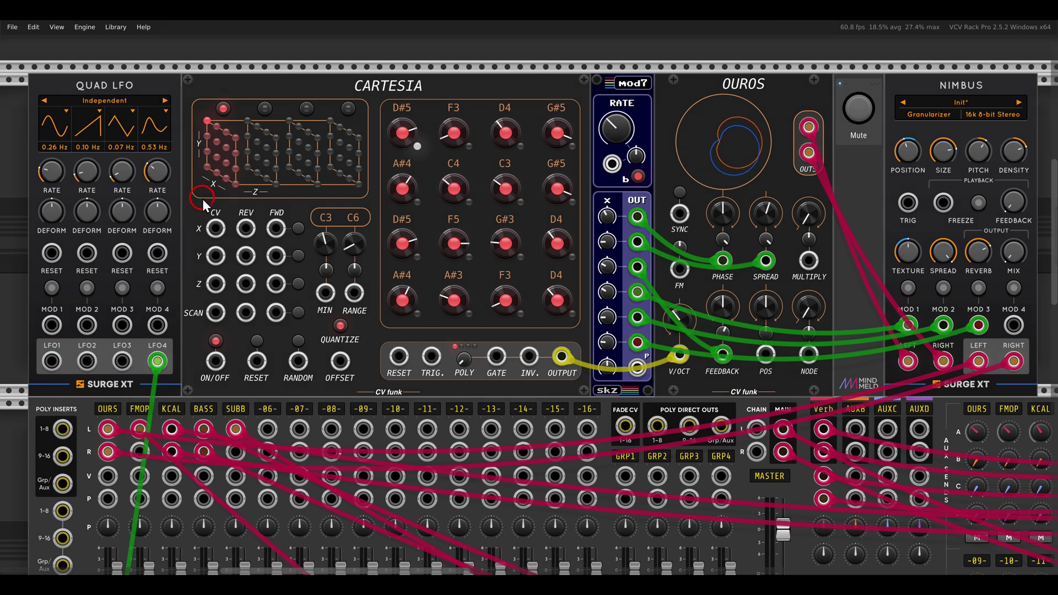
pyautogui.moveTo(51, 361); pyautogui.dragTo(204, 227)
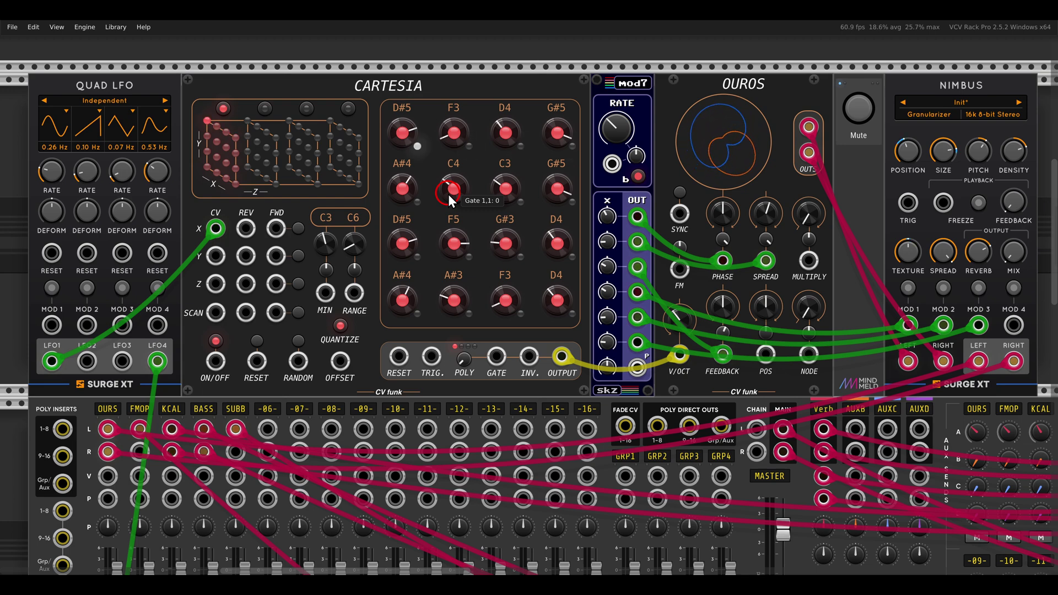
pyautogui.moveTo(87, 361); pyautogui.dragTo(212, 262)
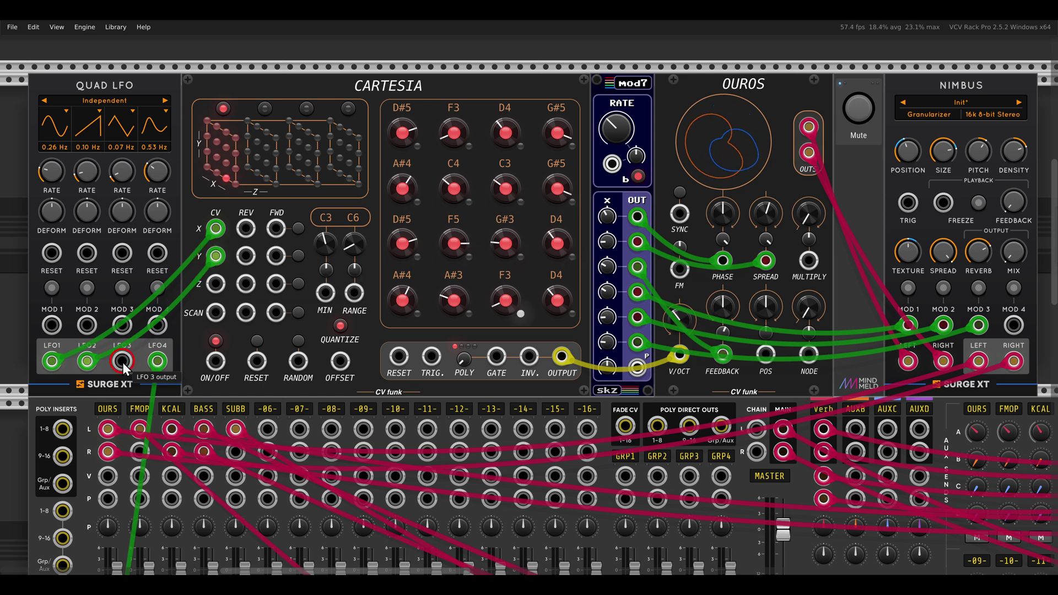
pyautogui.moveTo(122, 361); pyautogui.dragTo(215, 284)
pyautogui.moveTo(28, 138); pyautogui.dragTo(146, 192)
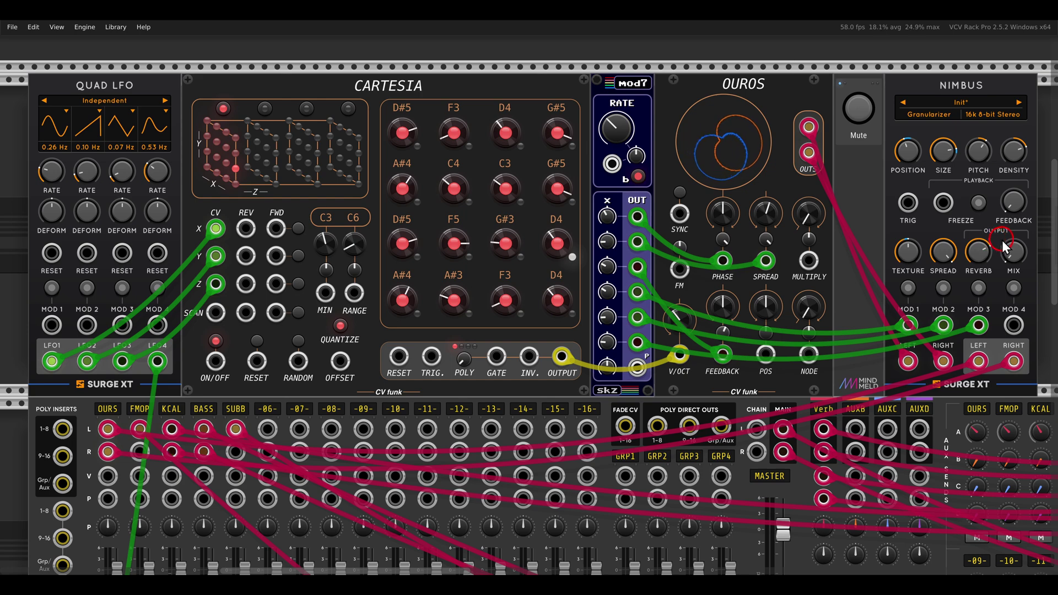
# Raise the output mix of the Nimbus granular effect processing the Ouros voice to about 36 %
pyautogui.moveTo(1012, 262); pyautogui.dragTo(998, 218)
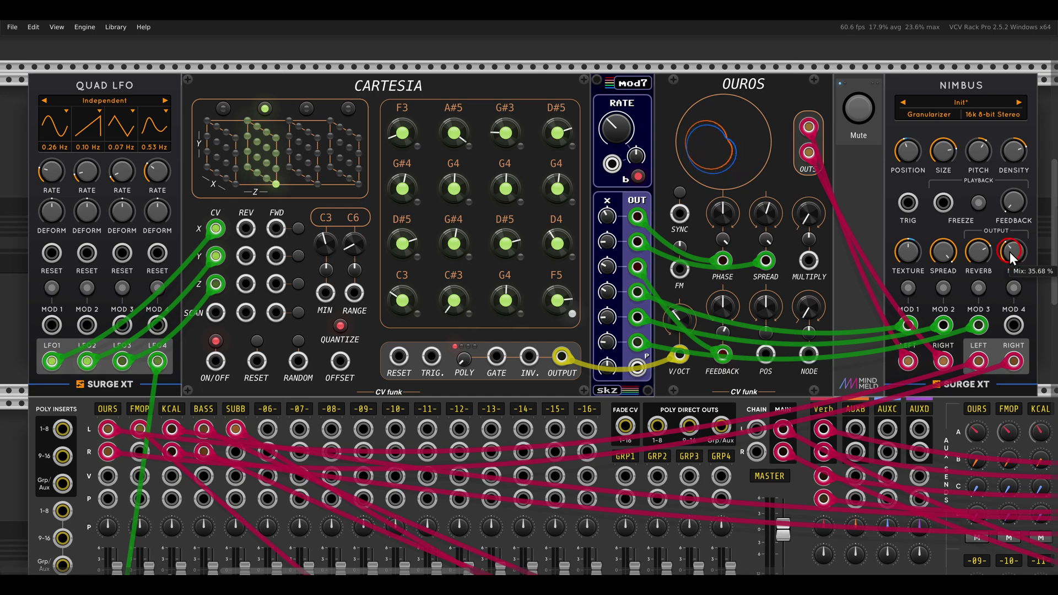
pyautogui.moveTo(1010, 253); pyautogui.dragTo(1006, 246)
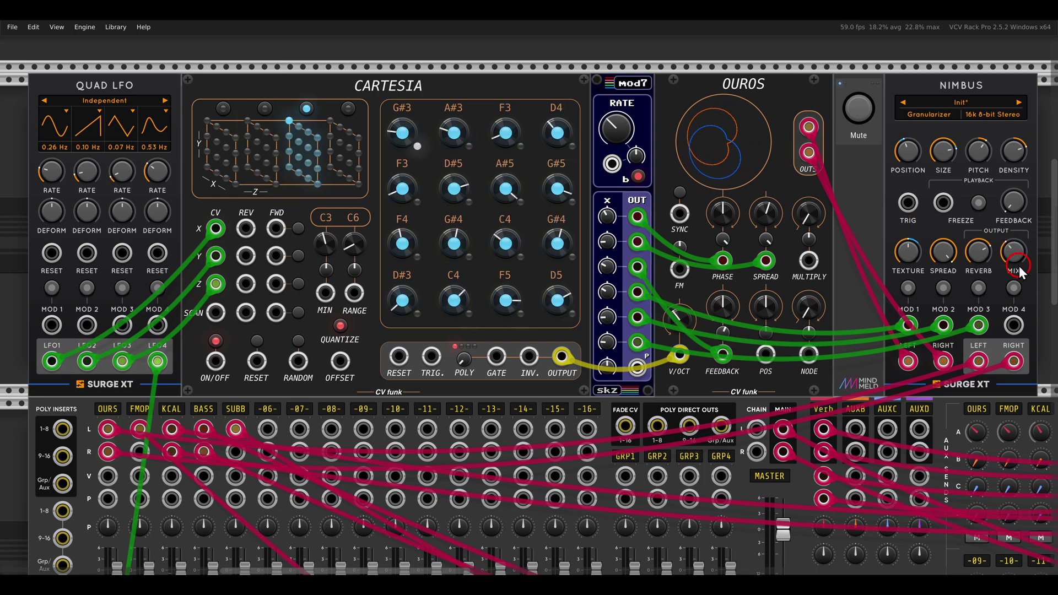
pyautogui.click(946, 242)
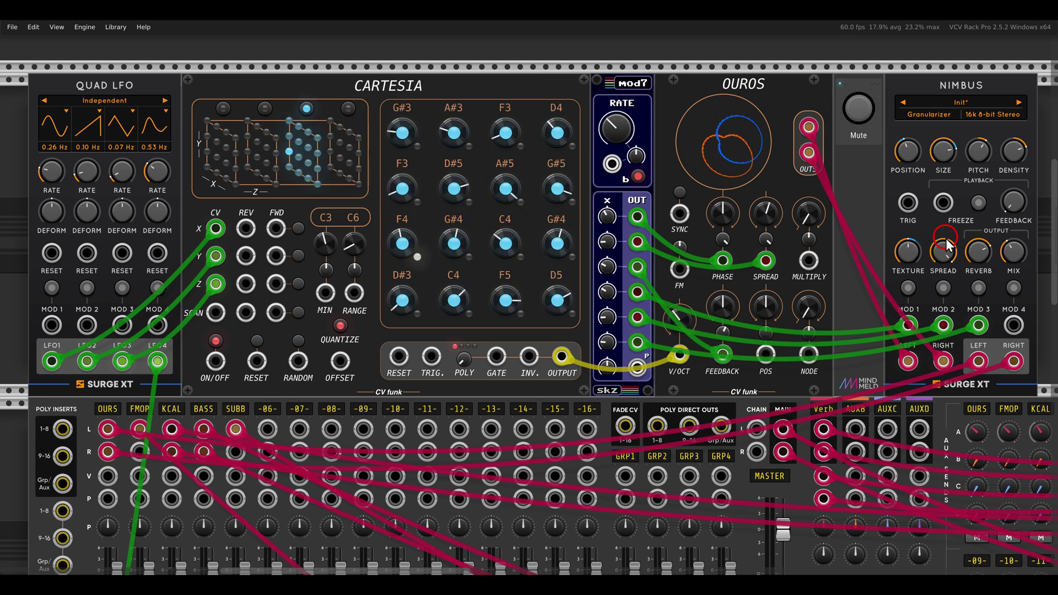
# Unmute the lower-row Cartesia voice that plays the FM-OP through sQuant
pyautogui.keyDown('ctrl'); pyautogui.scroll(-1, 882, 230); pyautogui.keyUp('ctrl')
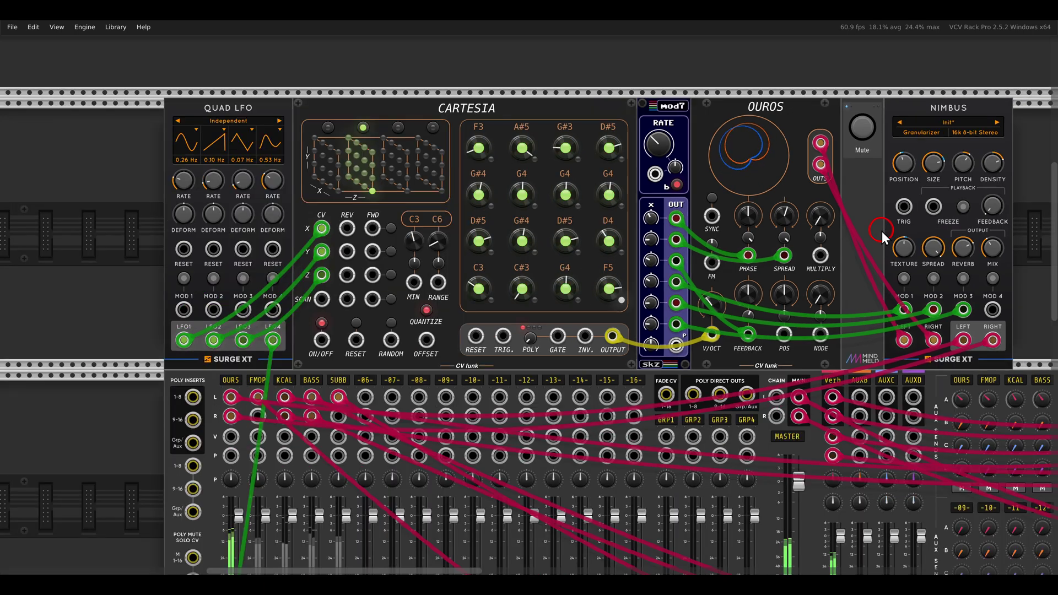
pyautogui.scroll(-10, 882, 230)
pyautogui.scroll(-3, 882, 230)
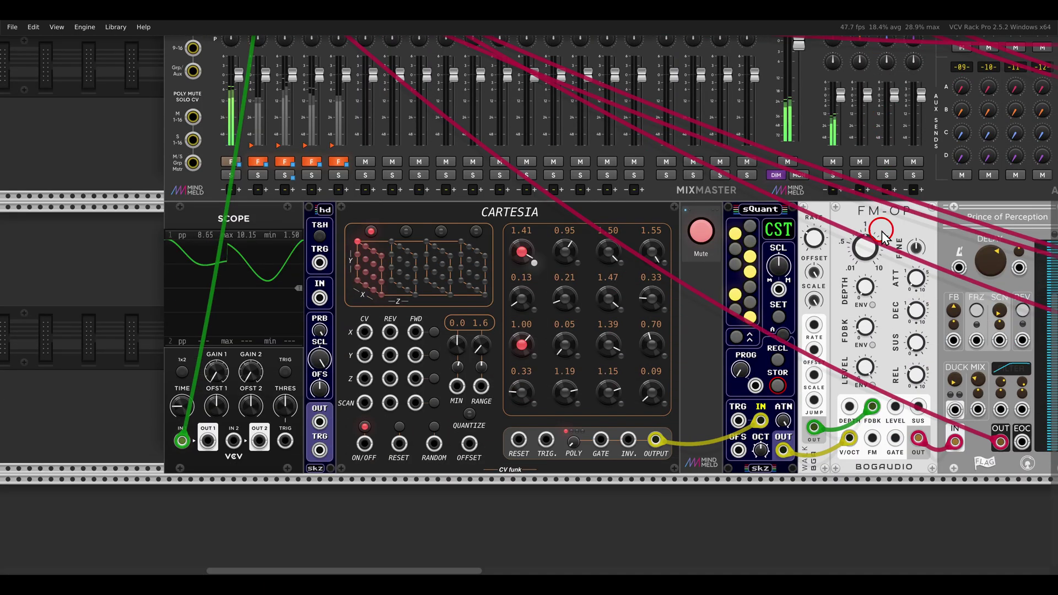
pyautogui.moveTo(742, 277); pyautogui.dragTo(817, 257)
pyautogui.scroll(1, 465, 335)
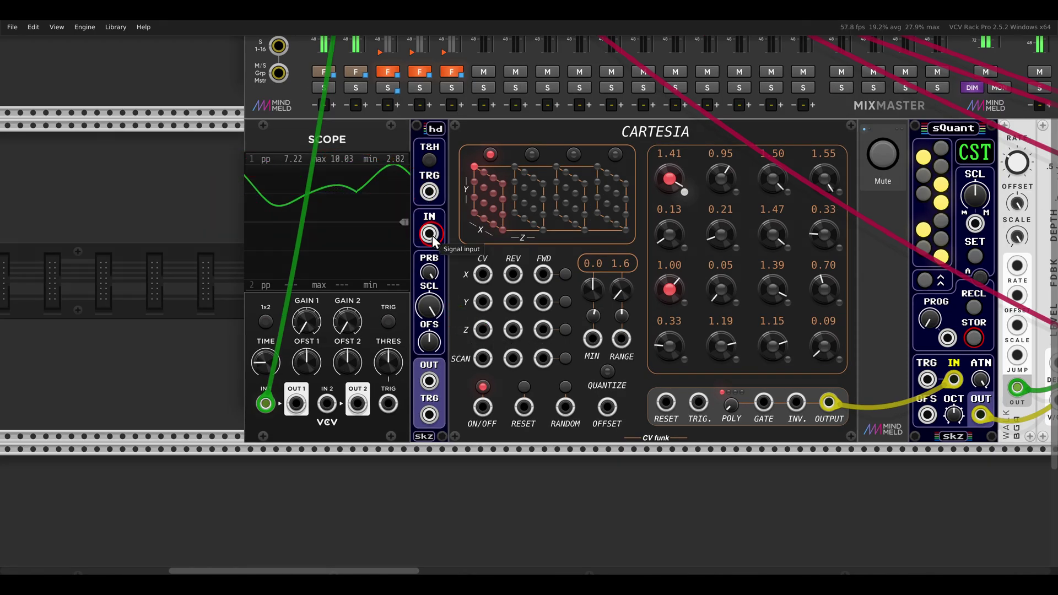
# Patch the Scope's OUT 1, carrying the Quad LFO signal, to the SCAN CV input of the FM-OP voice's Cartesia
pyautogui.scroll(-2, 431, 236)
pyautogui.scroll(13, 431, 236)
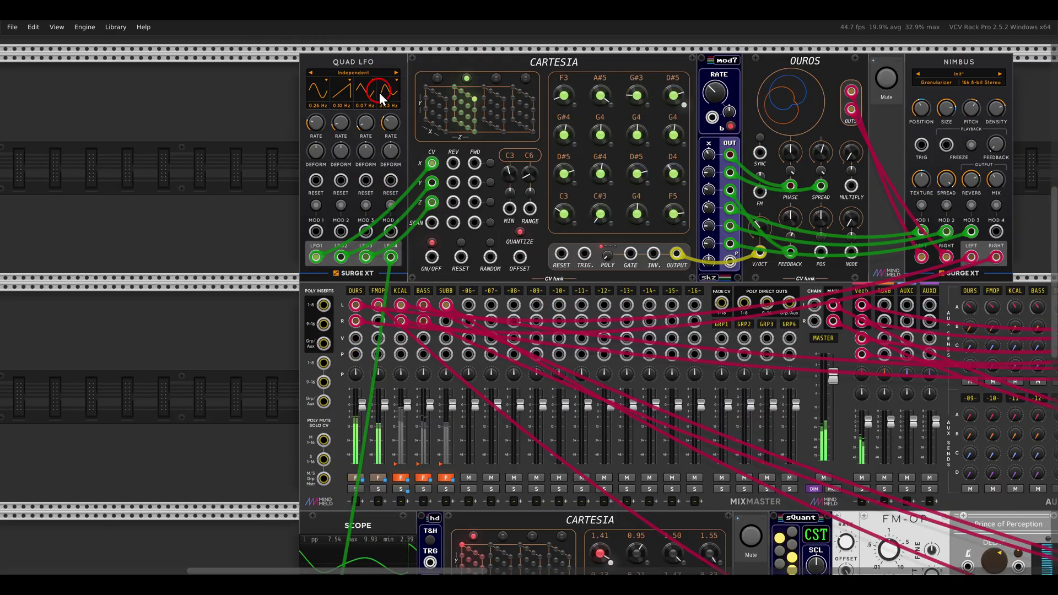
pyautogui.scroll(-5, 405, 213)
pyautogui.scroll(-2, 412, 290)
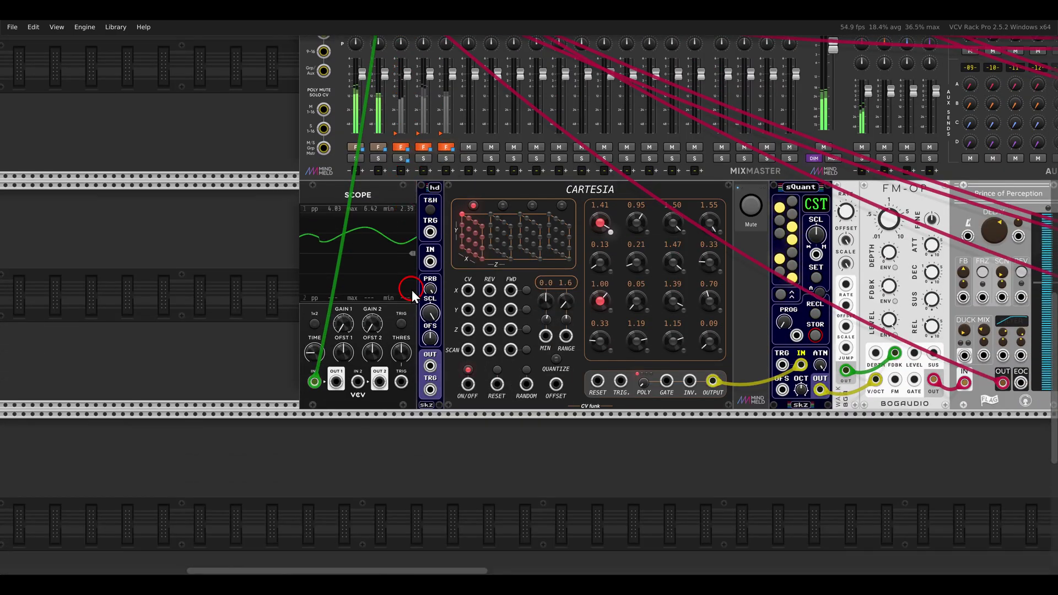
pyautogui.scroll(2, 412, 290)
pyautogui.scroll(2, 450, 289)
pyautogui.scroll(-1, 482, 288)
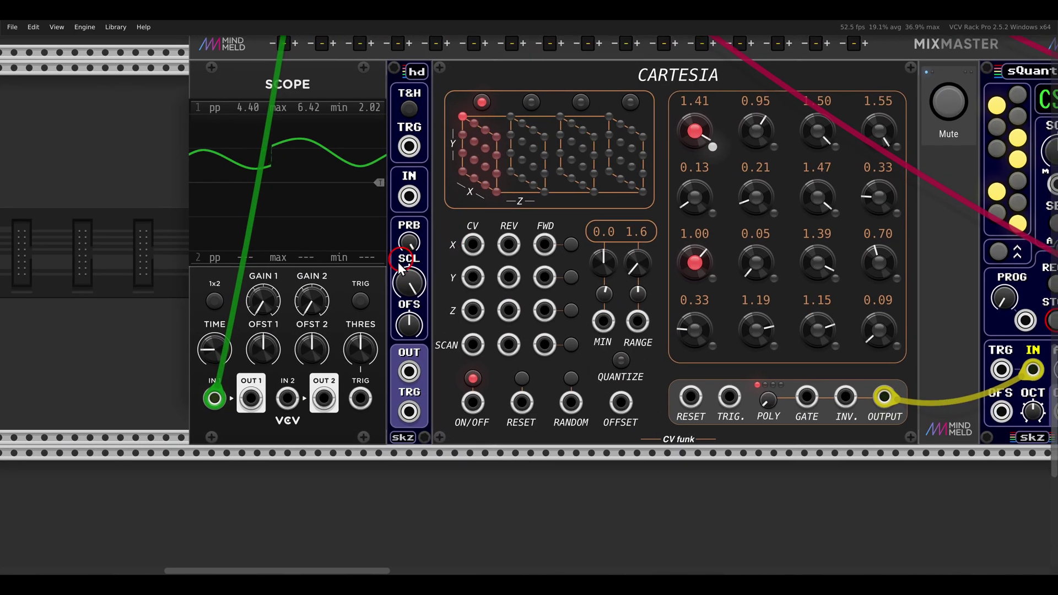
pyautogui.moveTo(264, 398); pyautogui.dragTo(470, 350)
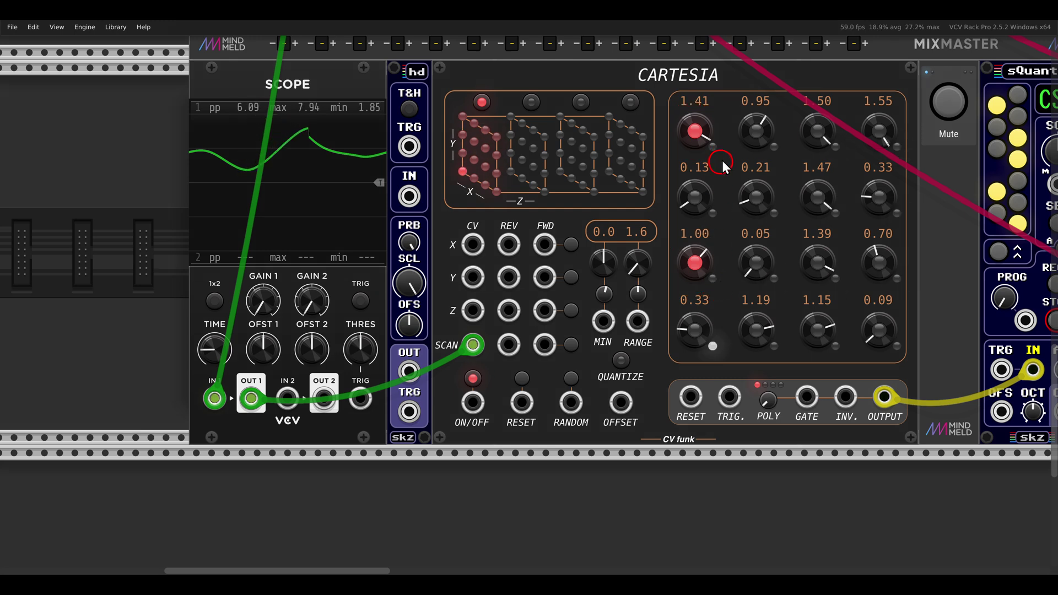
# Switch Sample and Hold Active Step on and back off for the FM-OP voice's Cartesia
pyautogui.rightClick(736, 85)
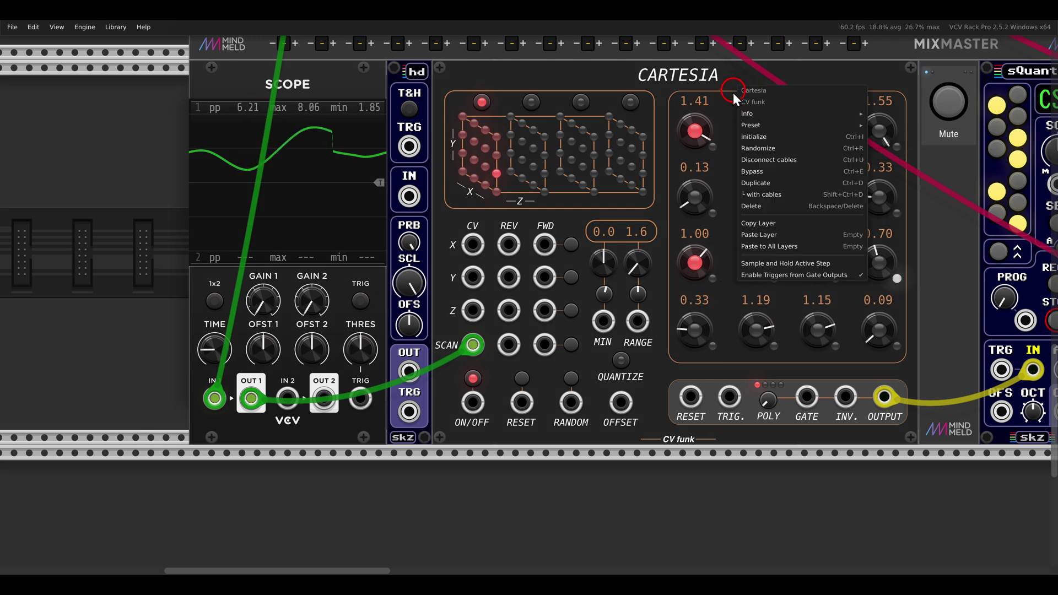
pyautogui.click(766, 266)
pyautogui.click(749, 270)
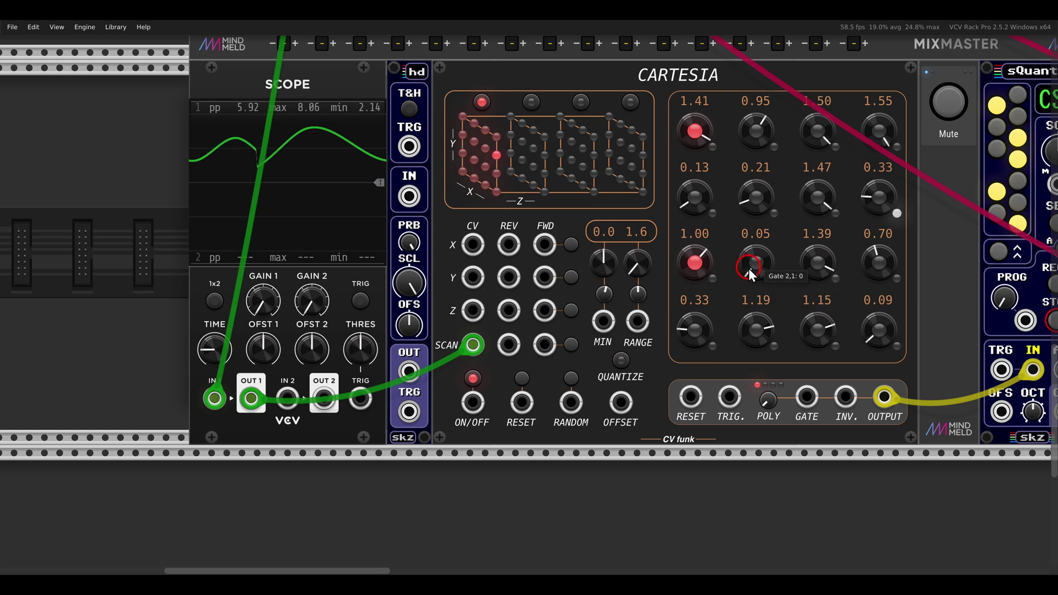
pyautogui.moveTo(666, 236); pyautogui.dragTo(725, 292)
pyautogui.moveTo(670, 106); pyautogui.dragTo(719, 157)
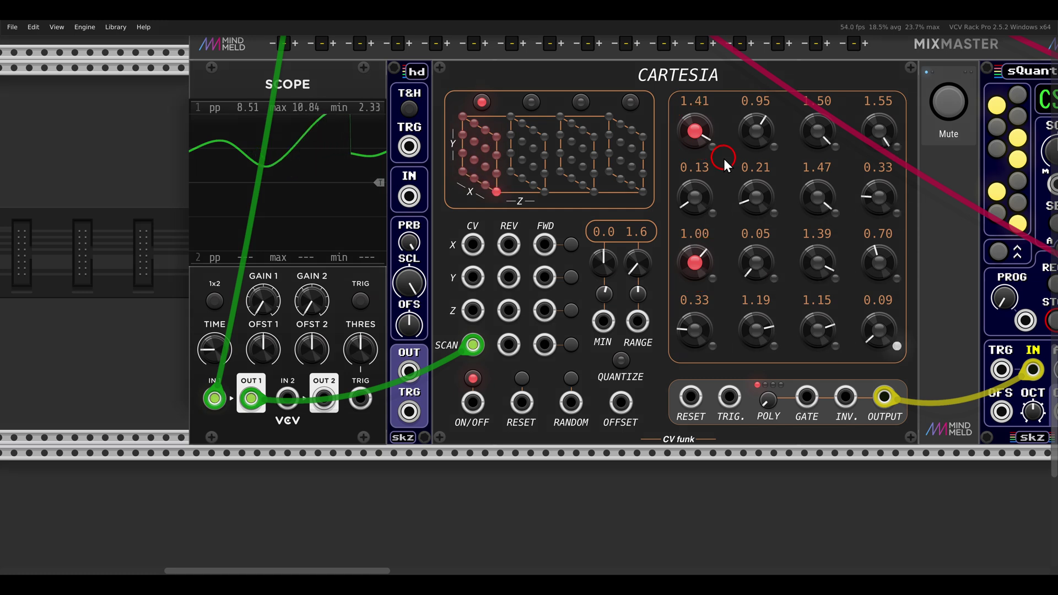
pyautogui.rightClick(724, 90)
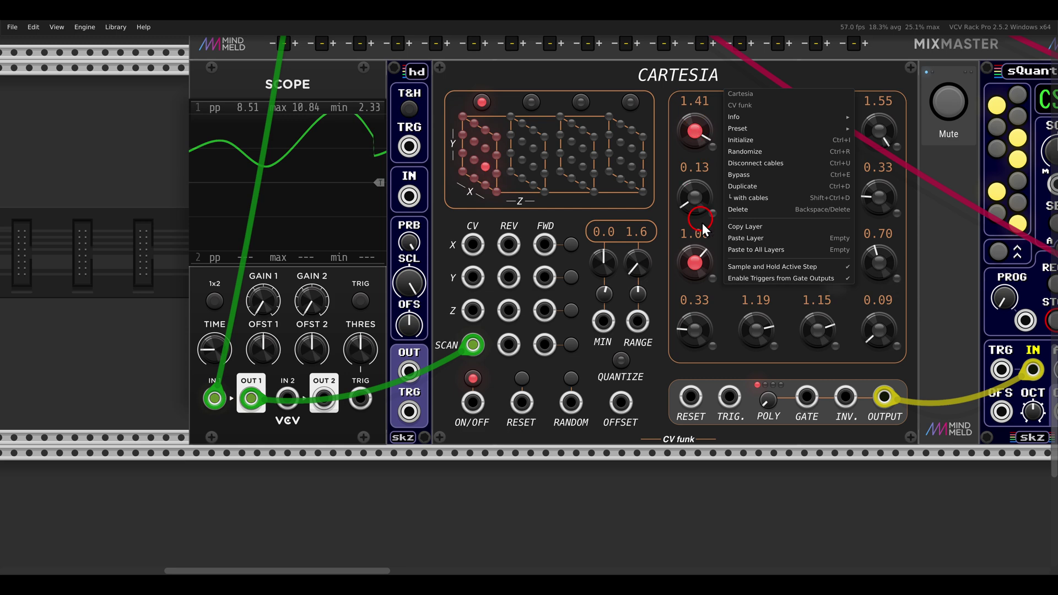
pyautogui.click(750, 267)
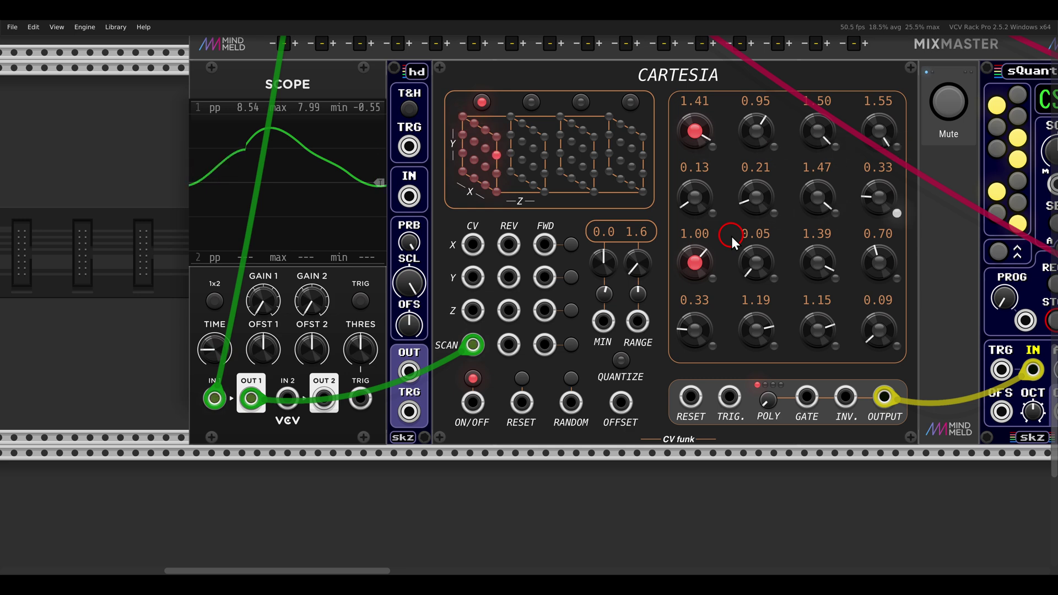
# Patch the FM-OP voice's Cartesia GATE output to the hd module's TRG input, and hd's OUT to the Cartesia's MIN CV input
pyautogui.moveTo(806, 395); pyautogui.dragTo(409, 146)
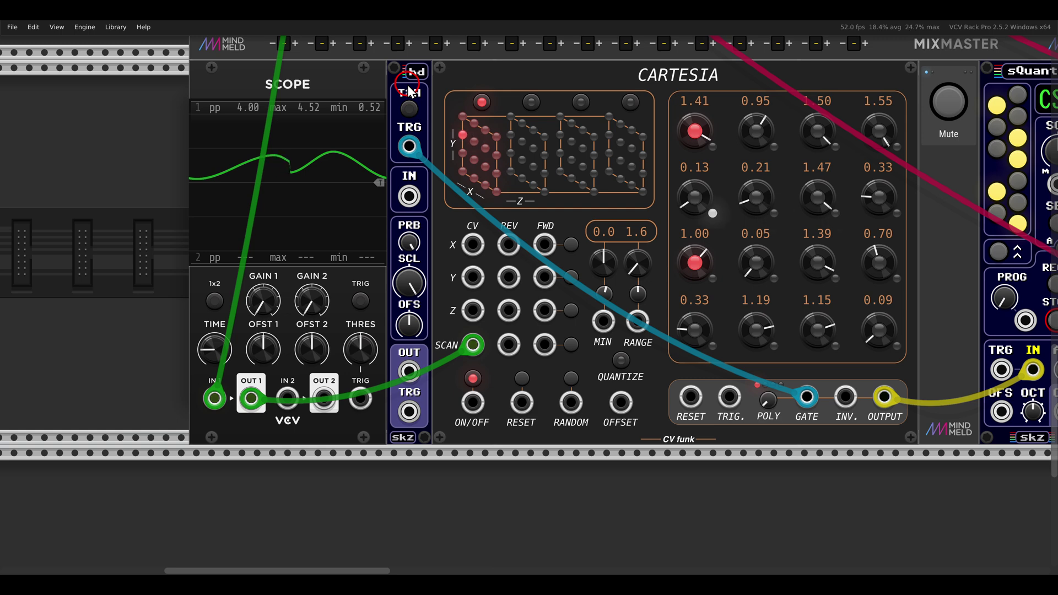
pyautogui.moveTo(412, 371); pyautogui.dragTo(604, 325)
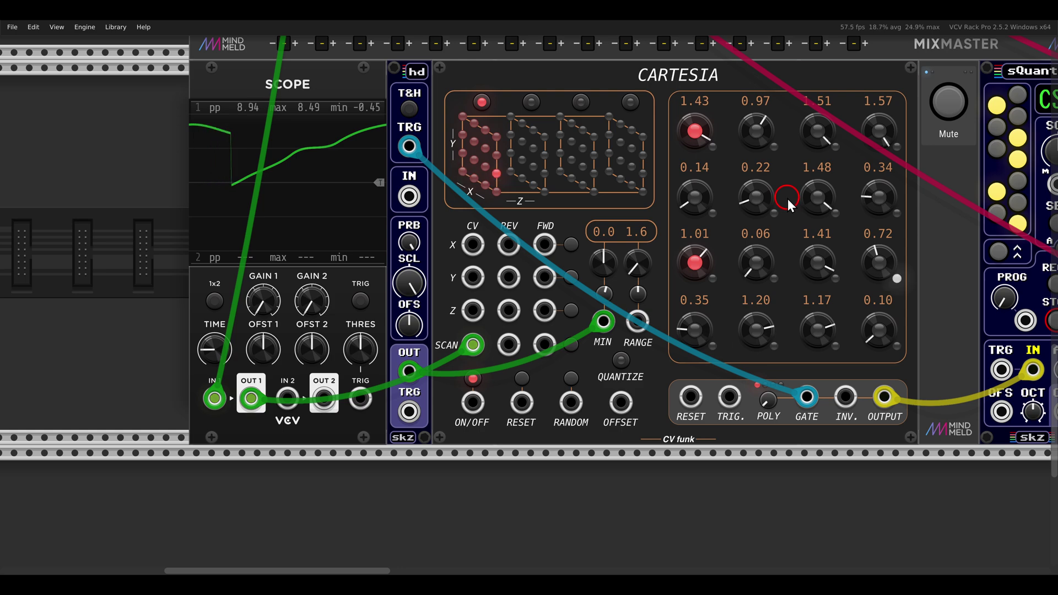
# Set the pattern of the P16 that feeds the upper-row Cartesia's SCAN input through the Scope to 00
pyautogui.scroll(-5, 788, 198)
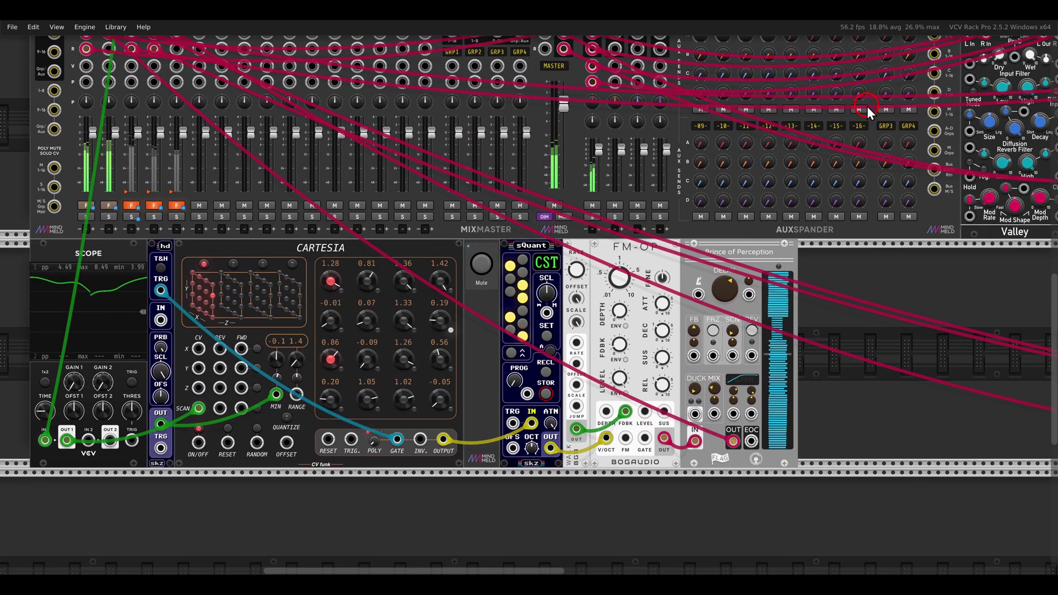
pyautogui.moveTo(867, 106); pyautogui.dragTo(607, 282)
pyautogui.moveTo(819, 141); pyautogui.dragTo(571, 271)
pyautogui.scroll(3, 610, 152)
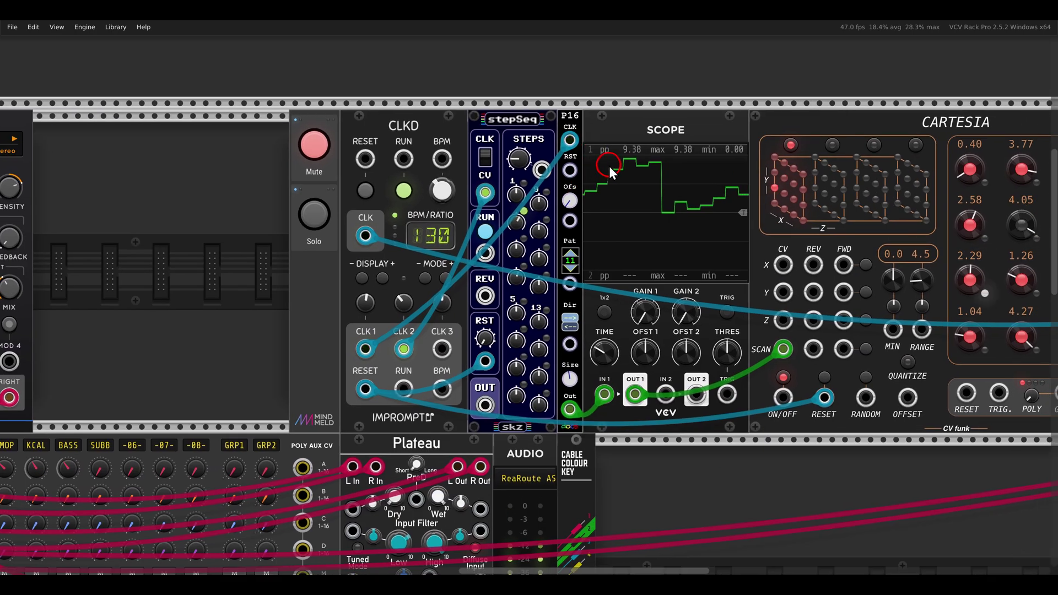
pyautogui.scroll(-1, 612, 171)
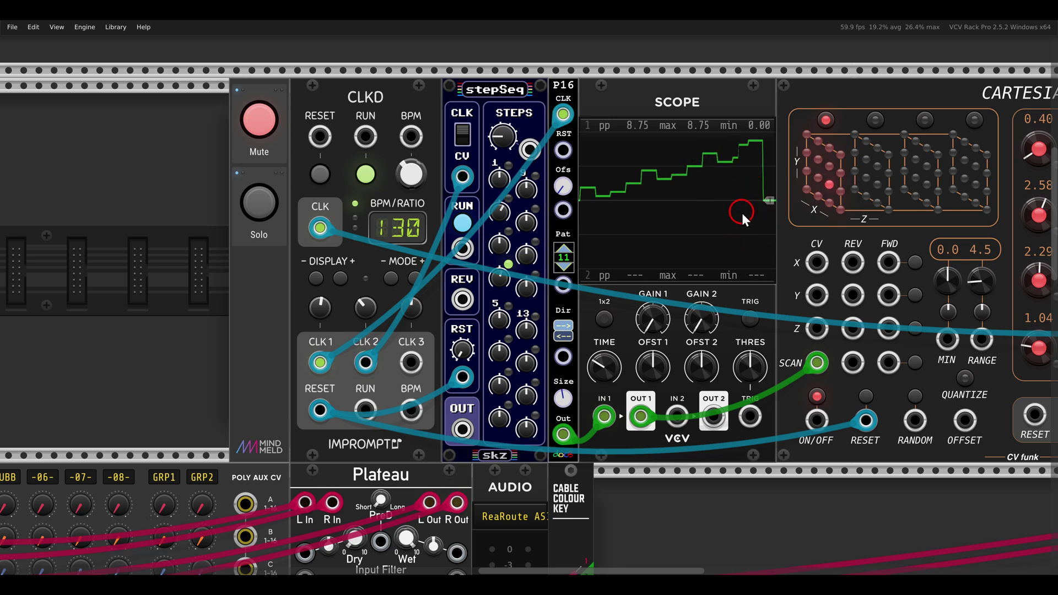
pyautogui.click(565, 267)
pyautogui.click(565, 267)
pyautogui.click(565, 267)
pyautogui.click(565, 267)
pyautogui.click(566, 268)
pyautogui.click(566, 268)
pyautogui.click(566, 268)
pyautogui.click(566, 268)
pyautogui.click(566, 268)
pyautogui.click(566, 268)
pyautogui.click(566, 268)
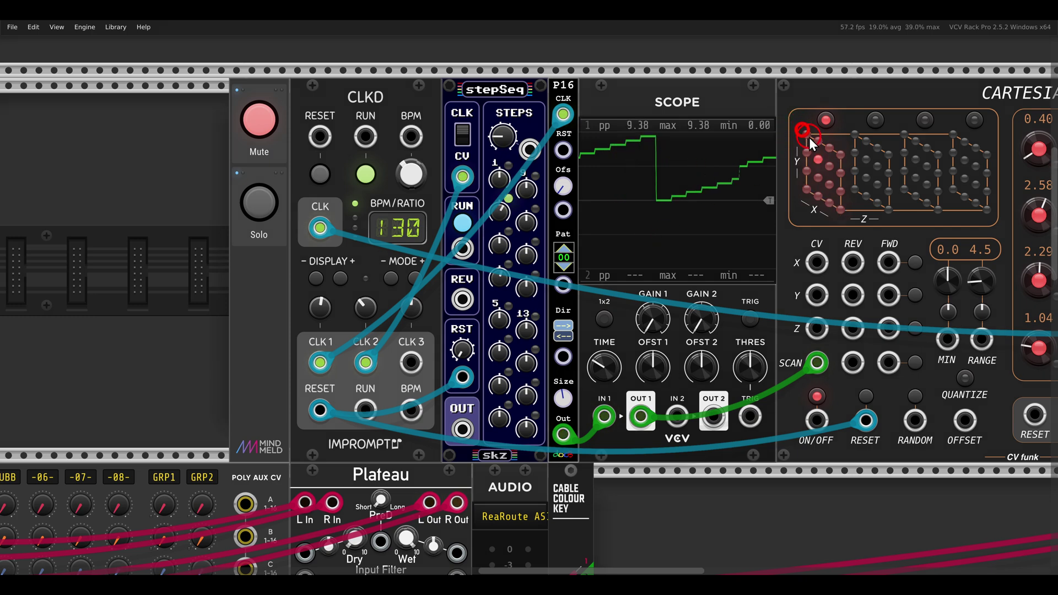
# Unmute and solo the upper-row voice whose Cartesia is scanned by the P16
pyautogui.moveTo(847, 227); pyautogui.dragTo(795, 215)
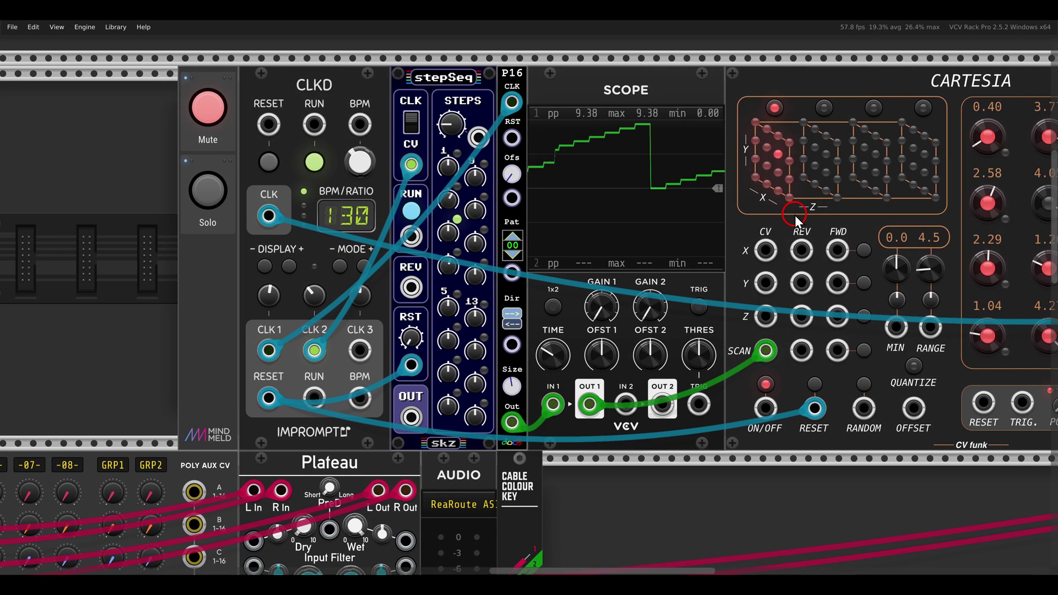
pyautogui.scroll(-2, 808, 217)
pyautogui.moveTo(808, 217); pyautogui.dragTo(509, 222)
pyautogui.hscroll(-5, 518, 223)
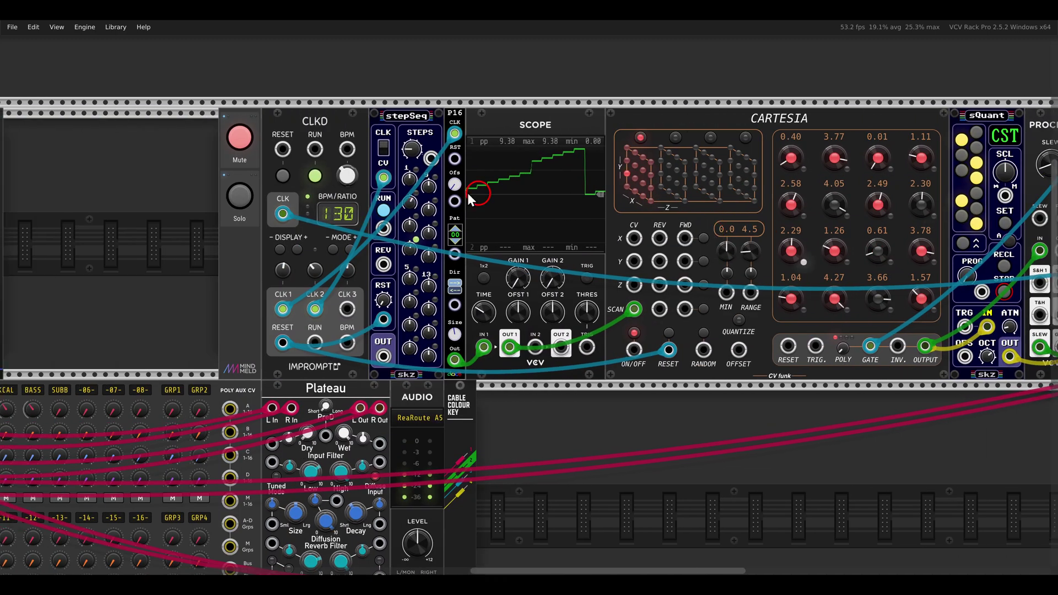
pyautogui.scroll(4, 487, 222)
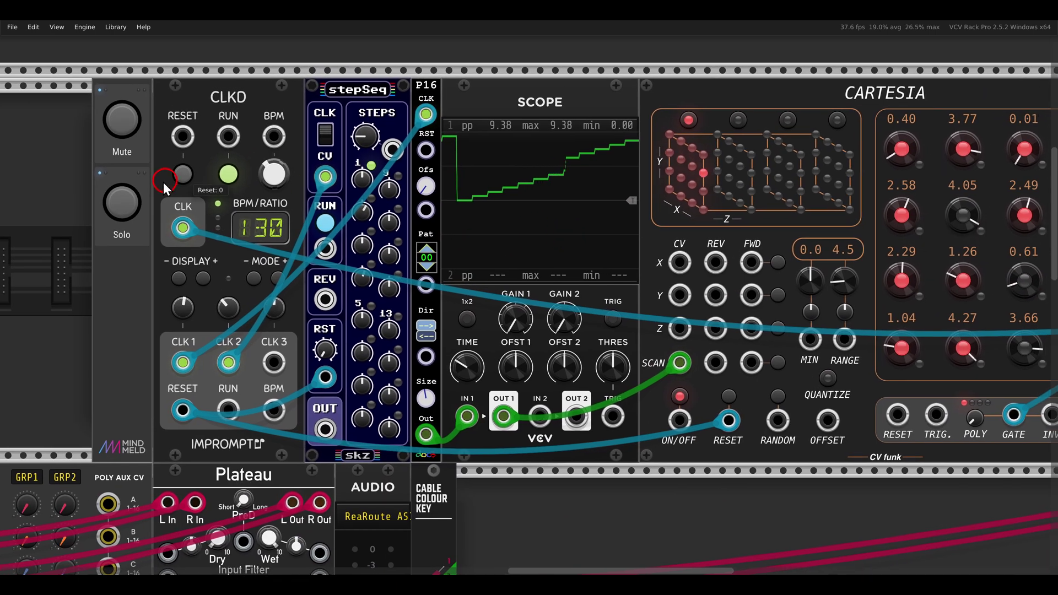
pyautogui.click(122, 203)
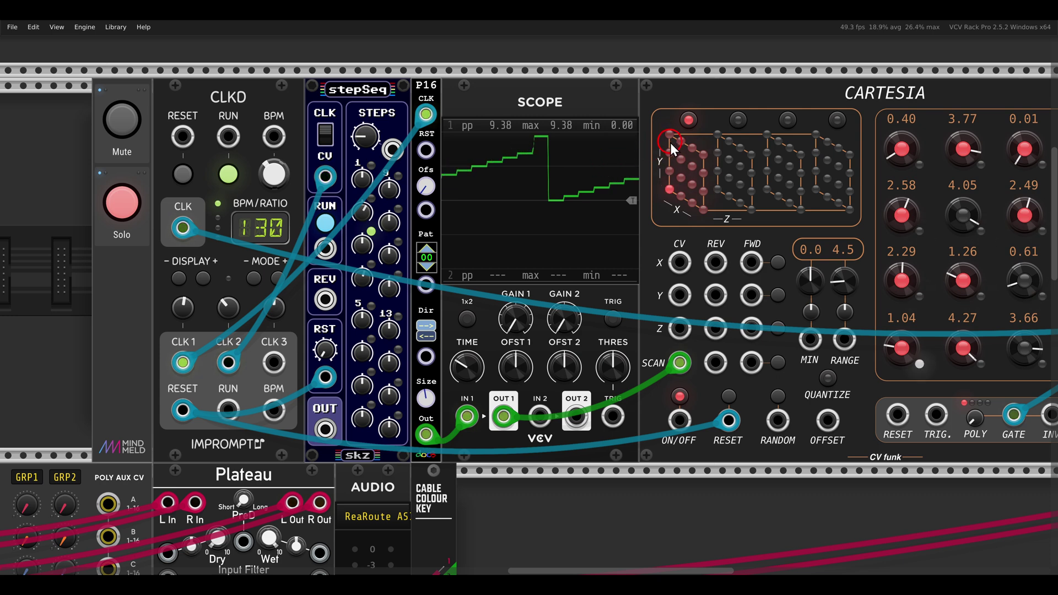
# Audition the P16's patterns from 03 up to 08 and step back down to a lower pattern
pyautogui.click(429, 248)
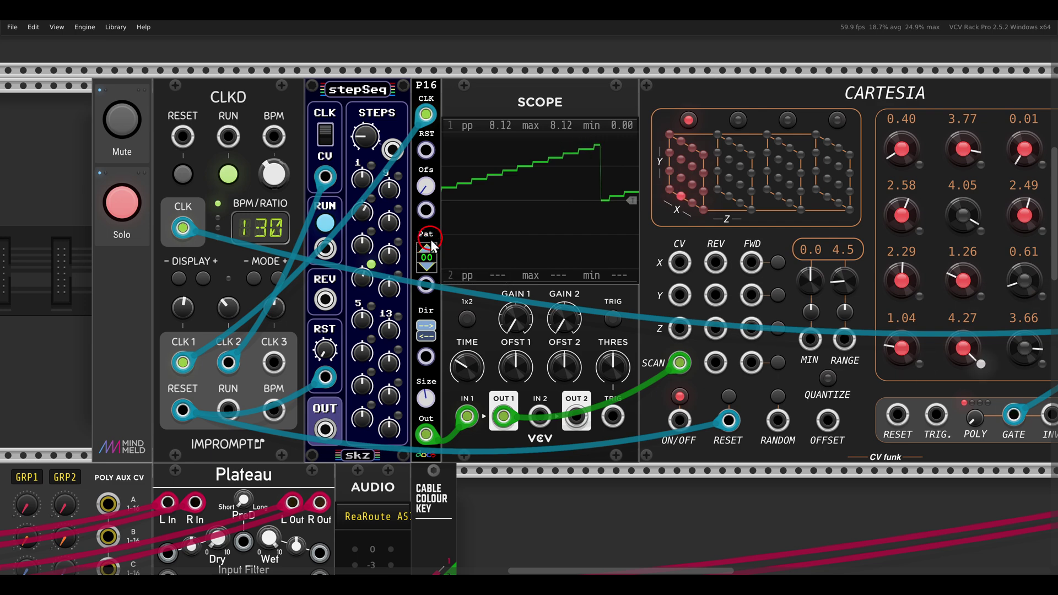
pyautogui.click(428, 248)
pyautogui.click(429, 248)
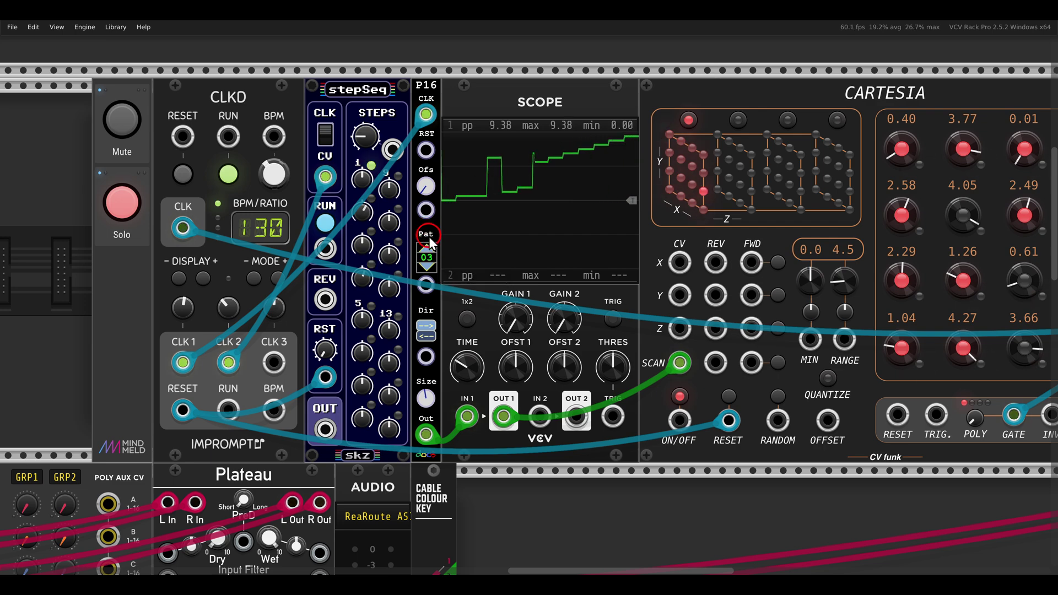
pyautogui.moveTo(651, 118); pyautogui.dragTo(724, 223)
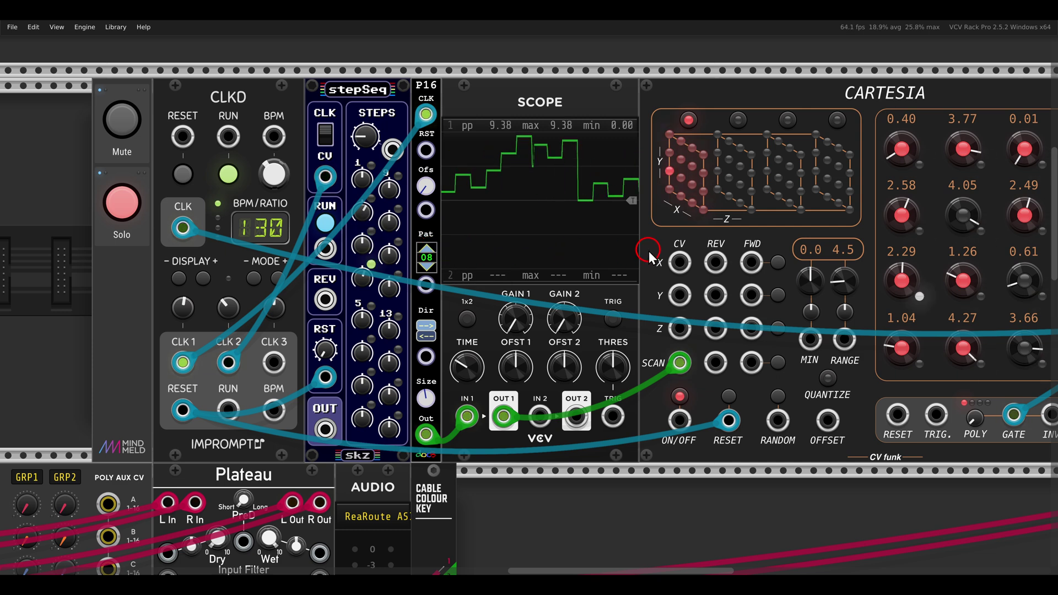
pyautogui.click(425, 266)
pyautogui.click(424, 266)
pyautogui.click(424, 266)
pyautogui.click(425, 268)
pyautogui.click(425, 268)
pyautogui.click(426, 268)
pyautogui.click(426, 268)
pyautogui.click(426, 268)
# Patch the stepSeq's OUT to the P16's pattern CV input
pyautogui.click(312, 70)
pyautogui.moveTo(318, 80); pyautogui.dragTo(401, 113)
pyautogui.moveTo(325, 430); pyautogui.dragTo(425, 285)
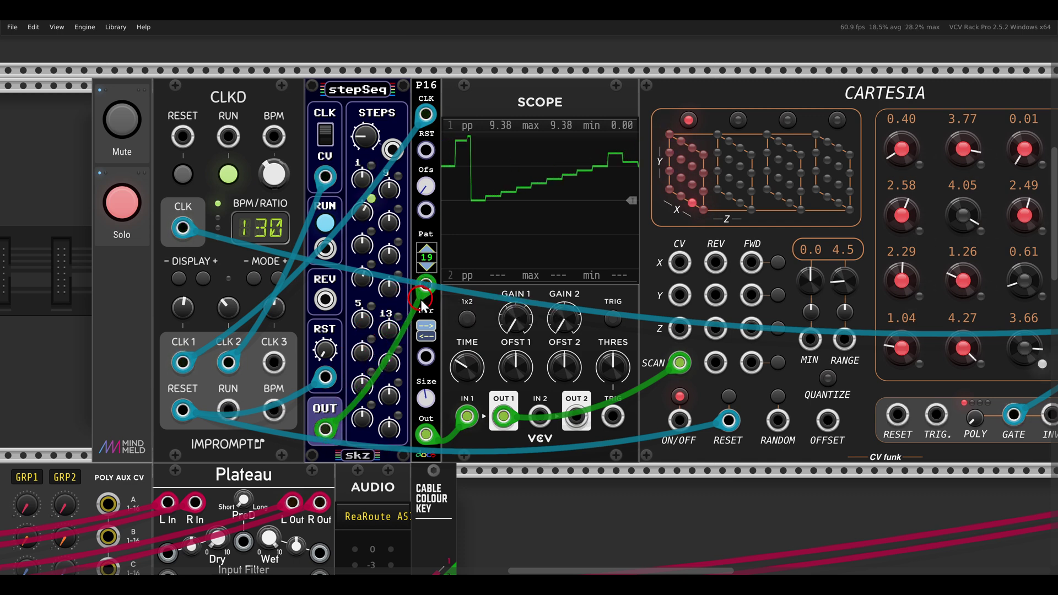
# Take the P16-scanned Cartesia voice out of solo
pyautogui.click(658, 245)
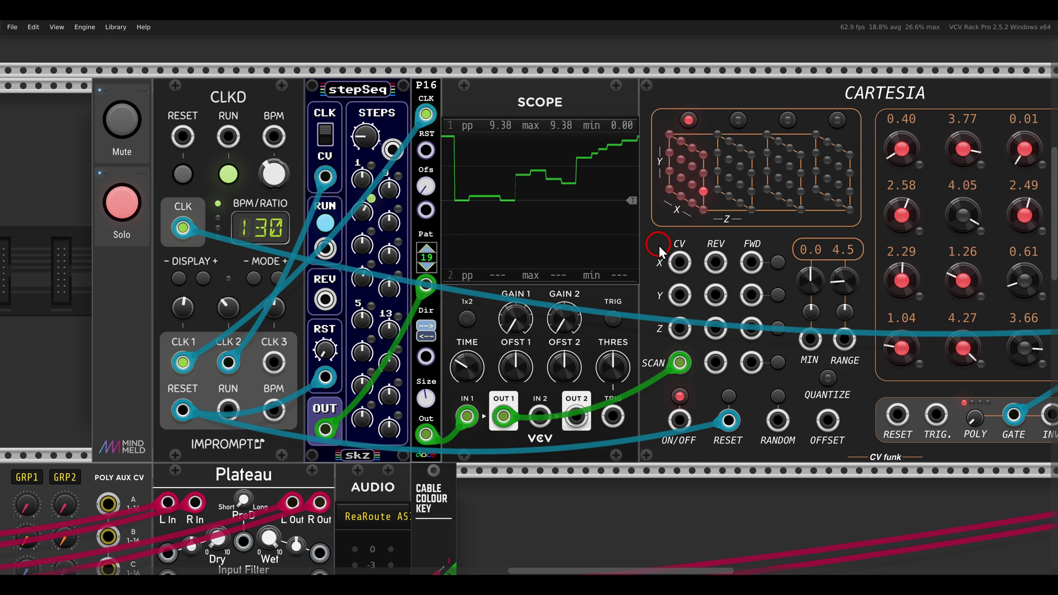
pyautogui.click(139, 230)
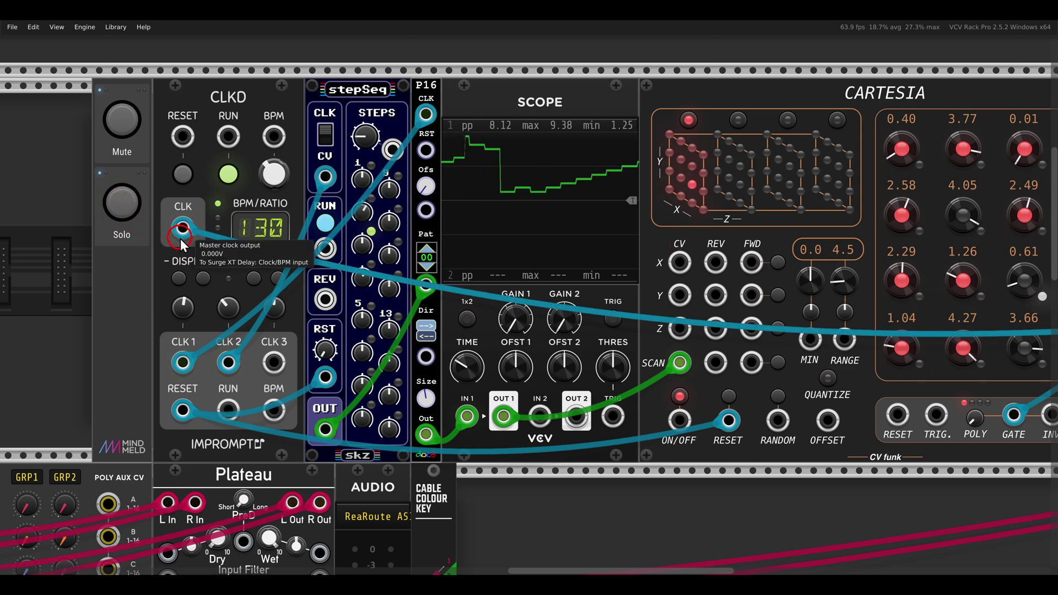
# Examine the three VCO UNIT oscillators in the muted voice with the Electric Ensemble, Filter and Tri Delay
pyautogui.scroll(-2, 182, 236)
pyautogui.scroll(-5, 331, 238)
pyautogui.scroll(-4, 333, 243)
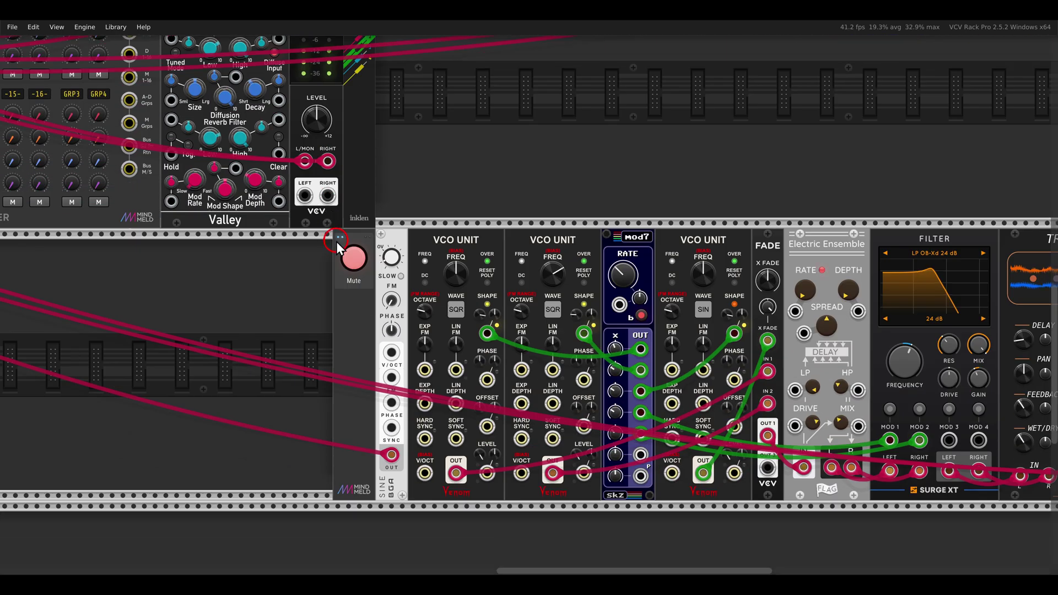
pyautogui.hscroll(3, 332, 243)
pyautogui.moveTo(260, 166); pyautogui.dragTo(345, 195)
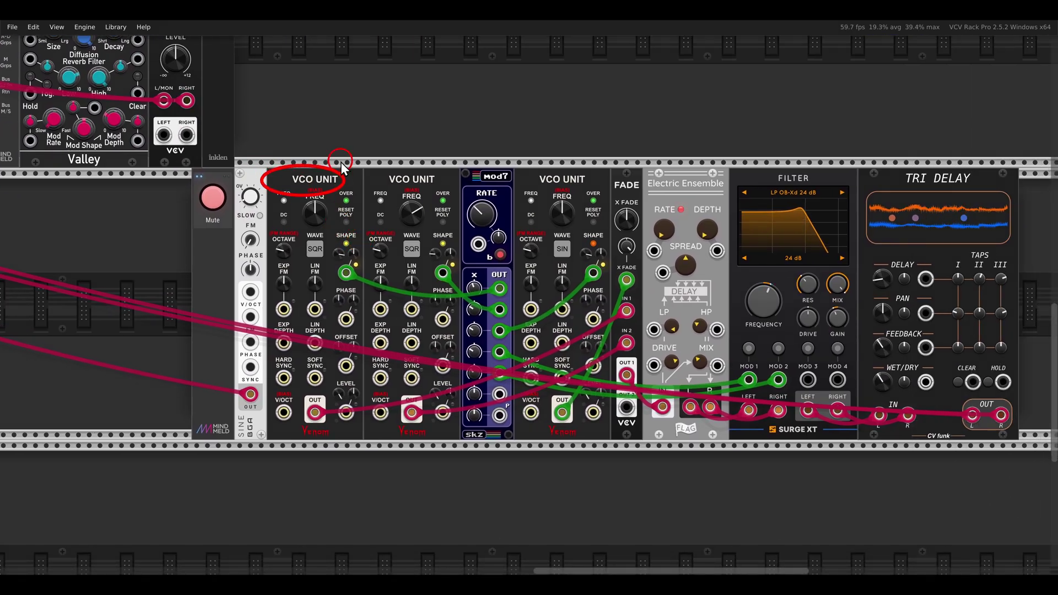
pyautogui.moveTo(502, 156); pyautogui.dragTo(596, 202)
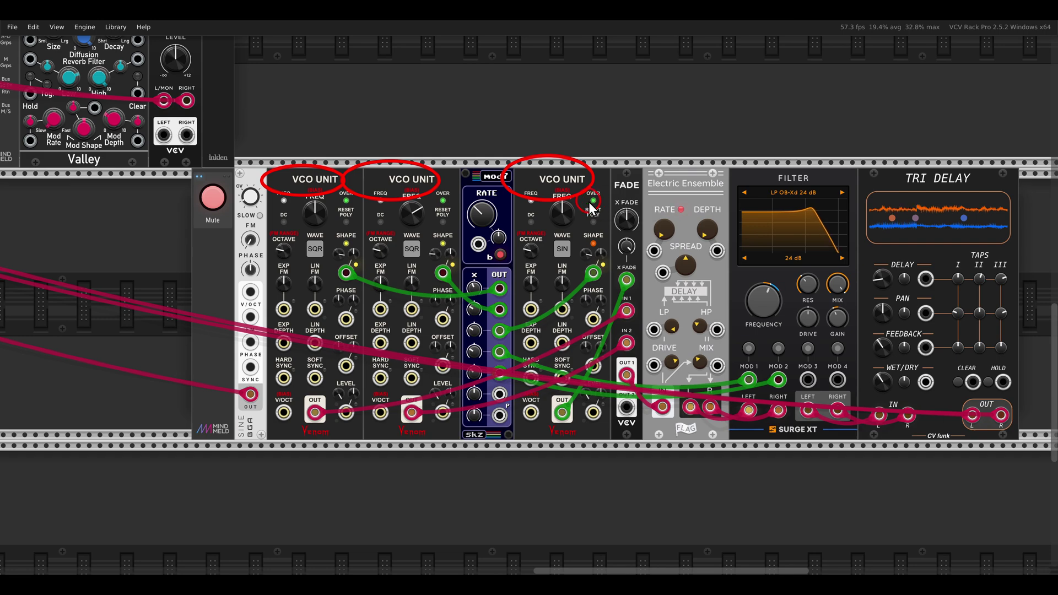
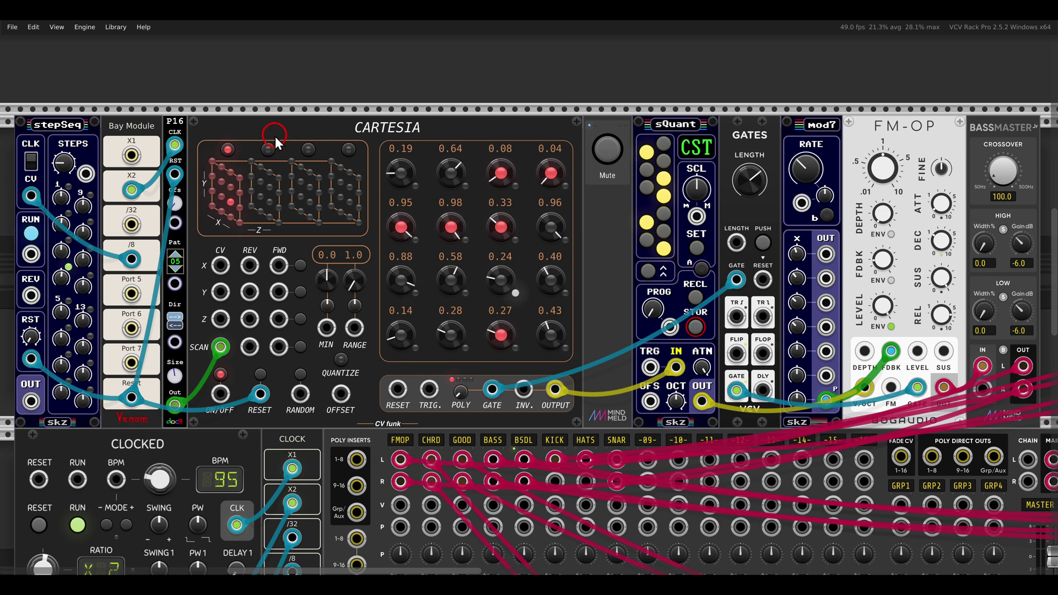
# View the Cartesia's knob values in slices 2, 3 and 4, and return to slice 1
pyautogui.click(268, 151)
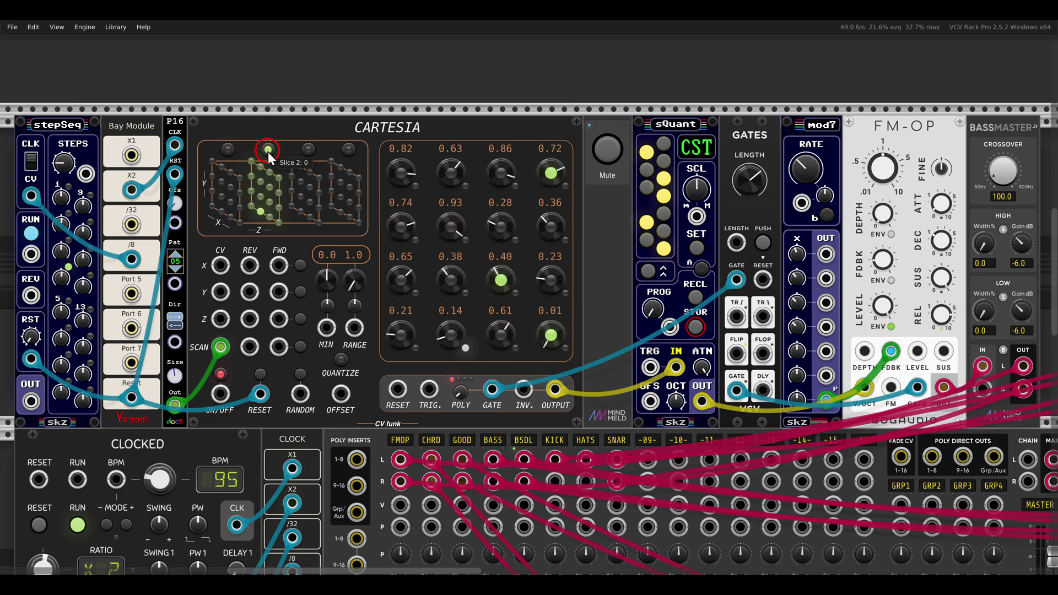
pyautogui.click(309, 150)
pyautogui.click(348, 150)
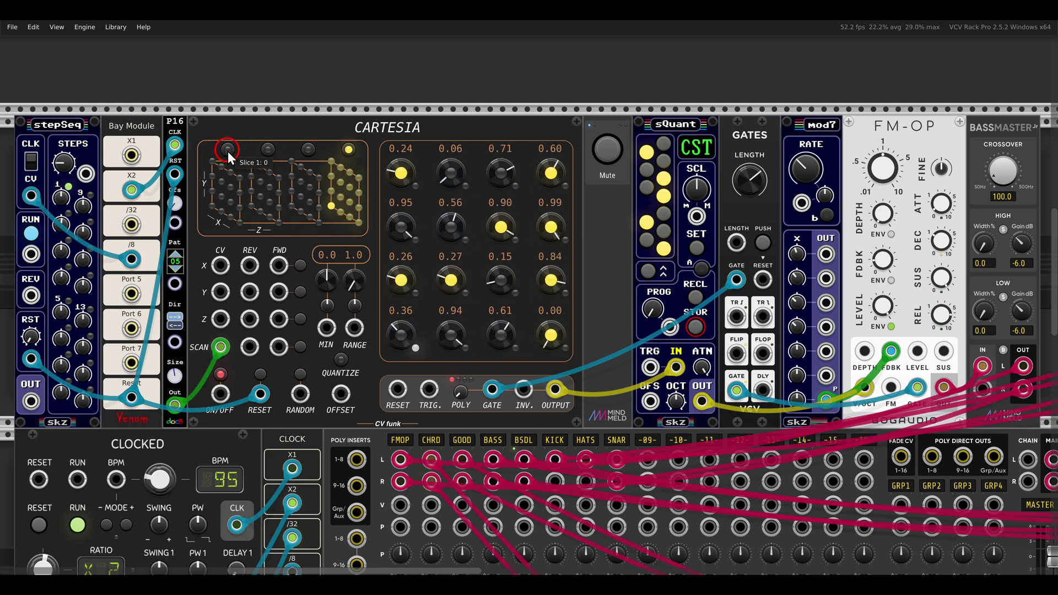
pyautogui.click(227, 151)
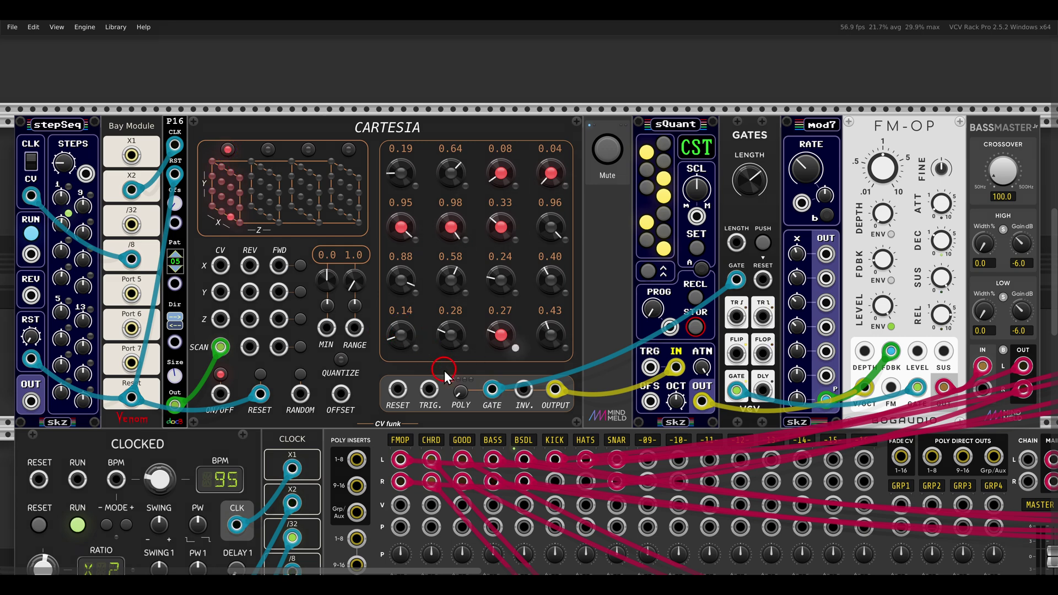
# Set the upper Cartesia's Z polyphony to 4 and the high-band width on its voice's BassMaster to 72.9
pyautogui.click(459, 392)
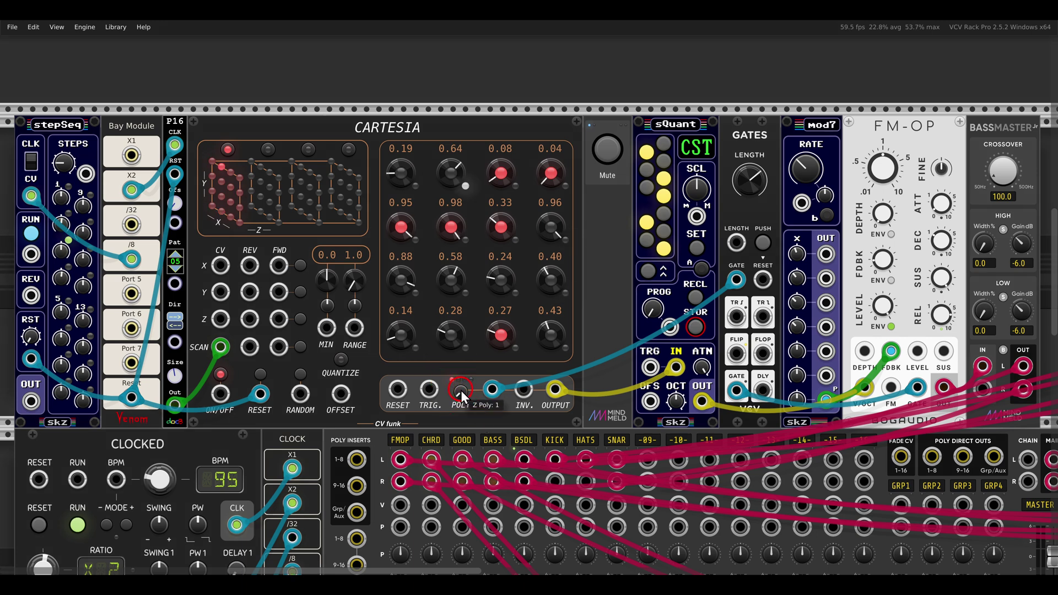
pyautogui.moveTo(461, 391); pyautogui.dragTo(421, 204)
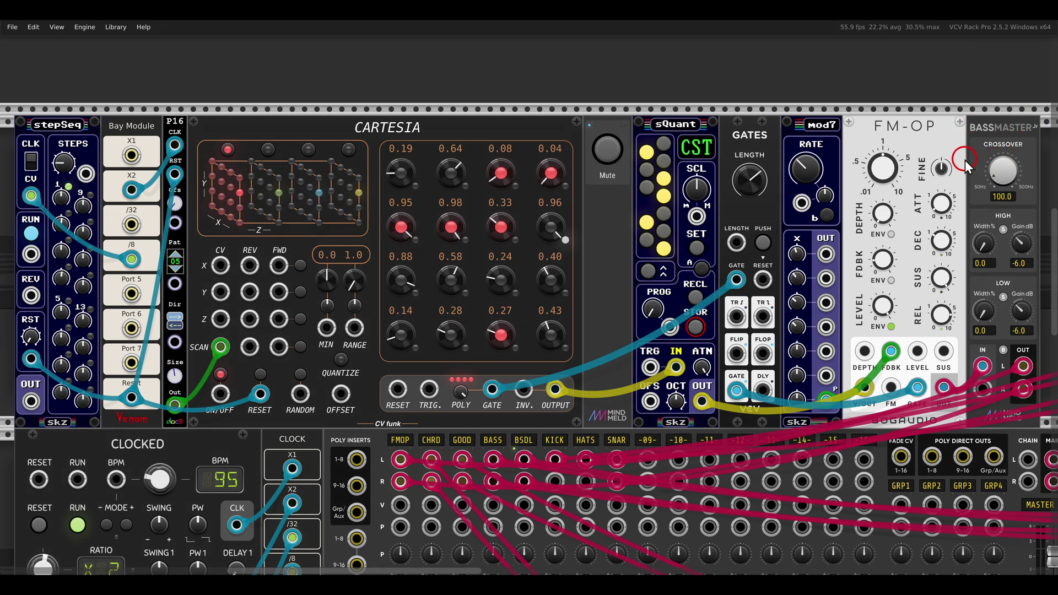
pyautogui.moveTo(988, 244); pyautogui.dragTo(438, 105)
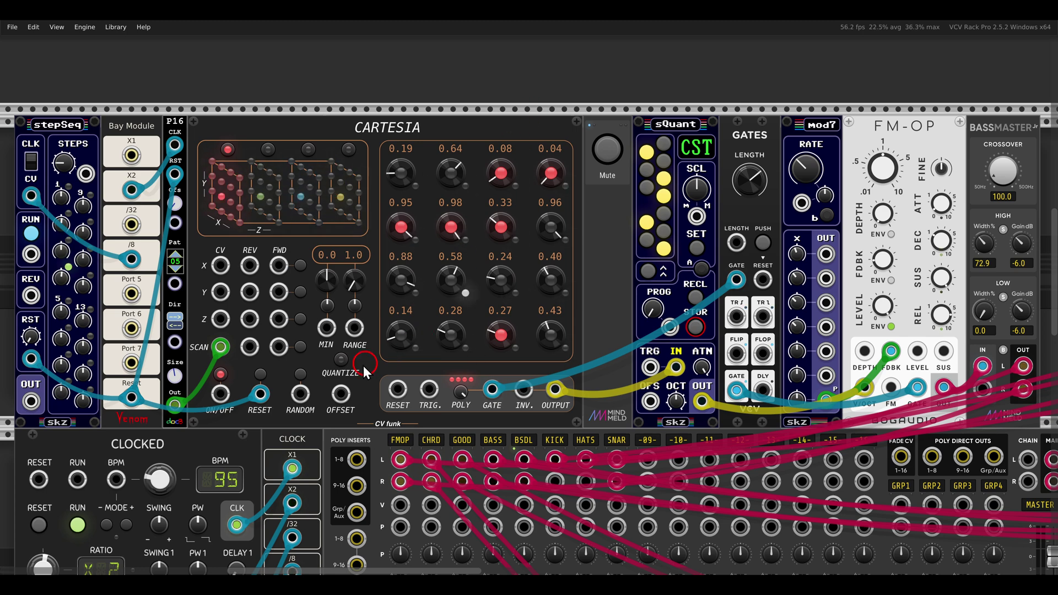
# Patch the stepSeq's OUT to the upper Cartesia's OFFSET input
pyautogui.click(341, 393)
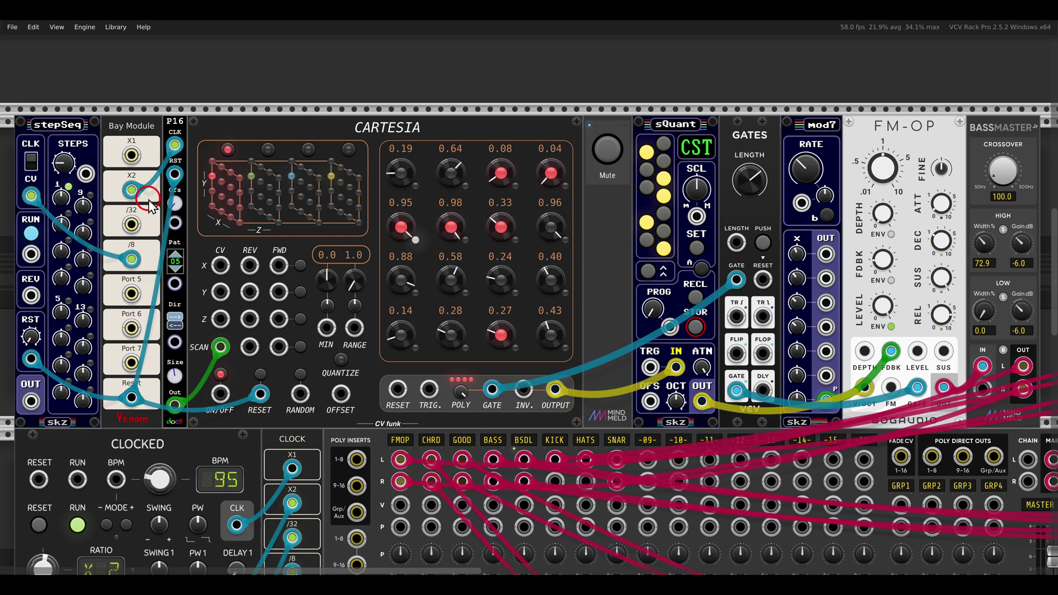
pyautogui.click(34, 108)
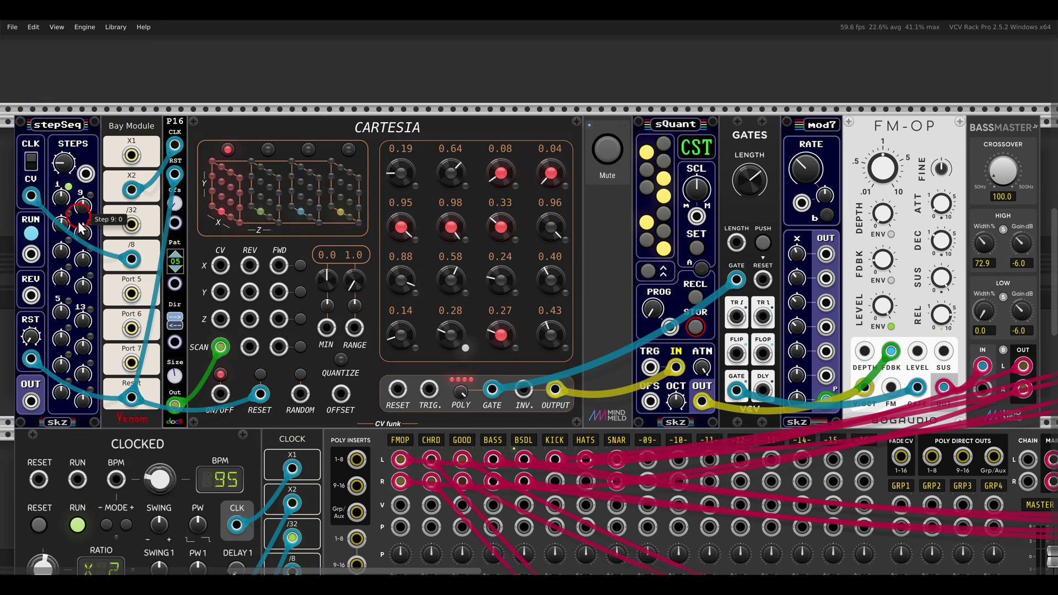
pyautogui.click(33, 390)
pyautogui.moveTo(33, 398); pyautogui.dragTo(339, 398)
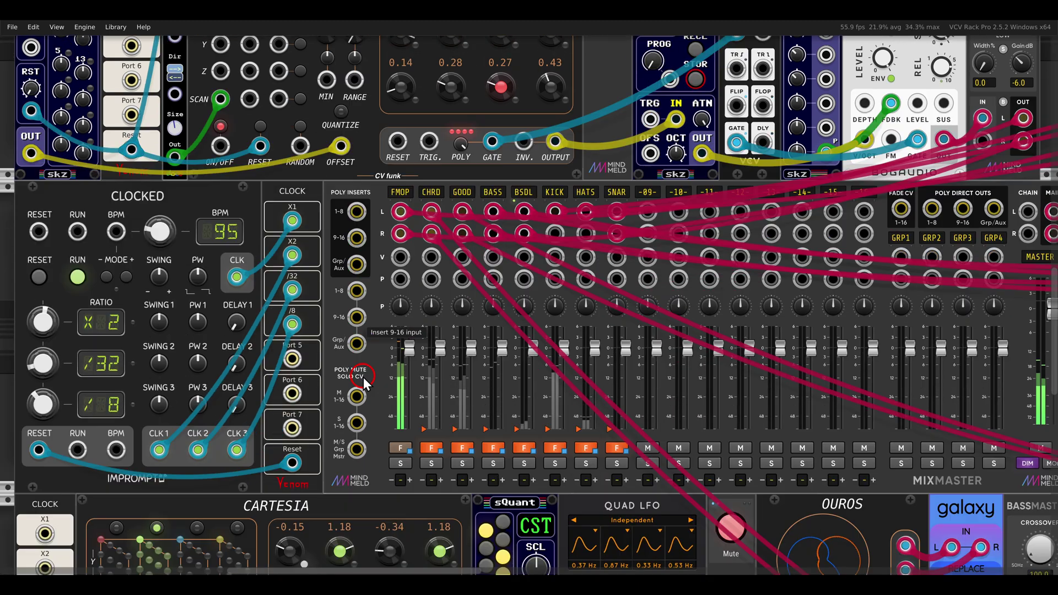
# Unmute the Ouros voice sequenced by the lower Cartesia
pyautogui.scroll(-10, 363, 377)
pyautogui.scroll(-5, 408, 362)
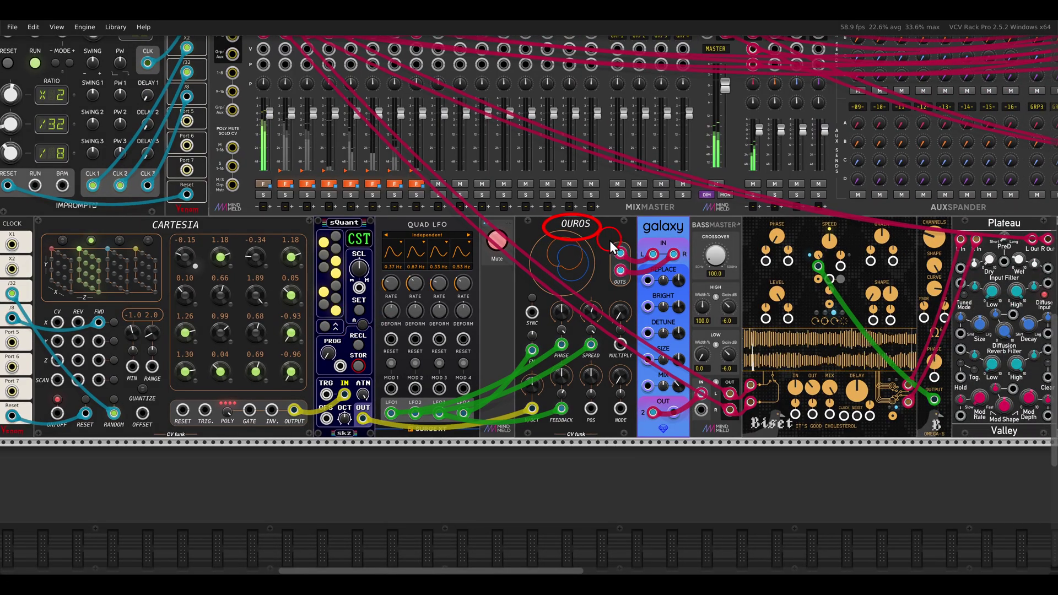
pyautogui.hscroll(2, 623, 237)
pyautogui.hscroll(5, 632, 236)
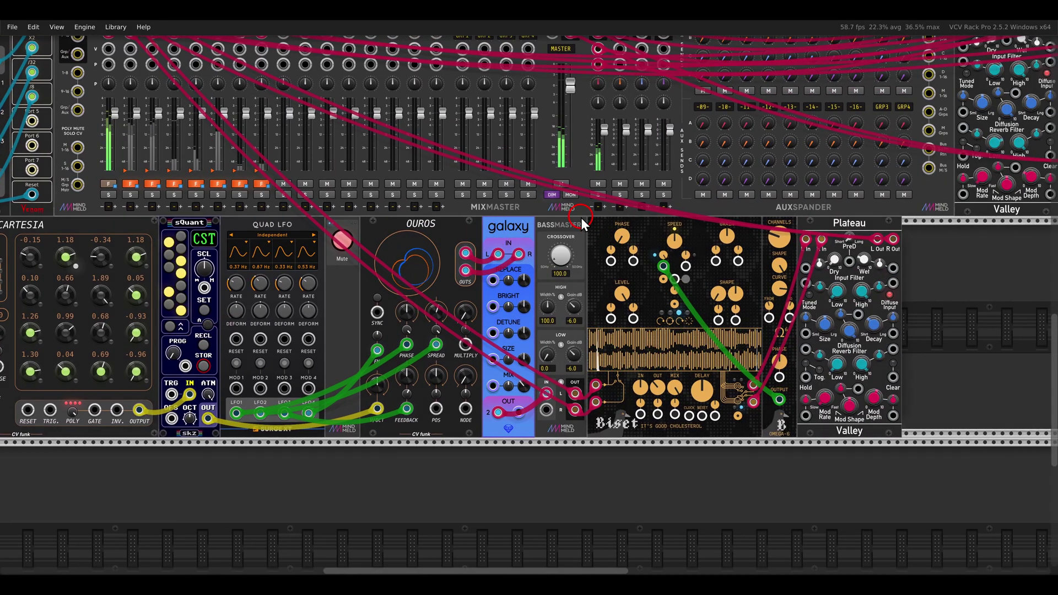
pyautogui.moveTo(678, 266); pyautogui.dragTo(767, 289)
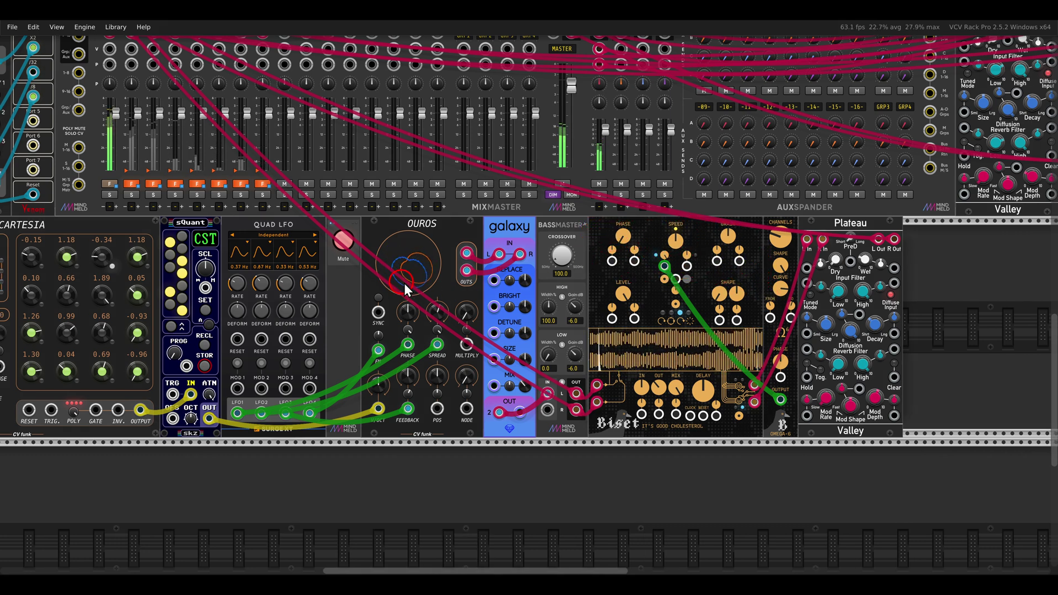
pyautogui.hscroll(-10, 686, 283)
pyautogui.hscroll(-1, 686, 282)
pyautogui.scroll(4, 551, 322)
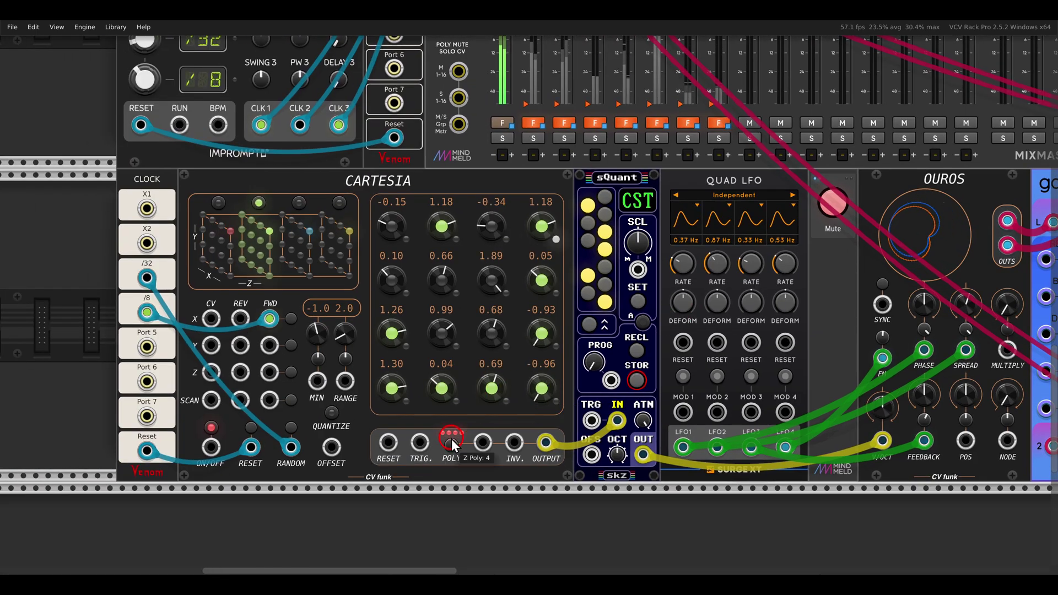
pyautogui.moveTo(457, 449)
pyautogui.click(832, 202)
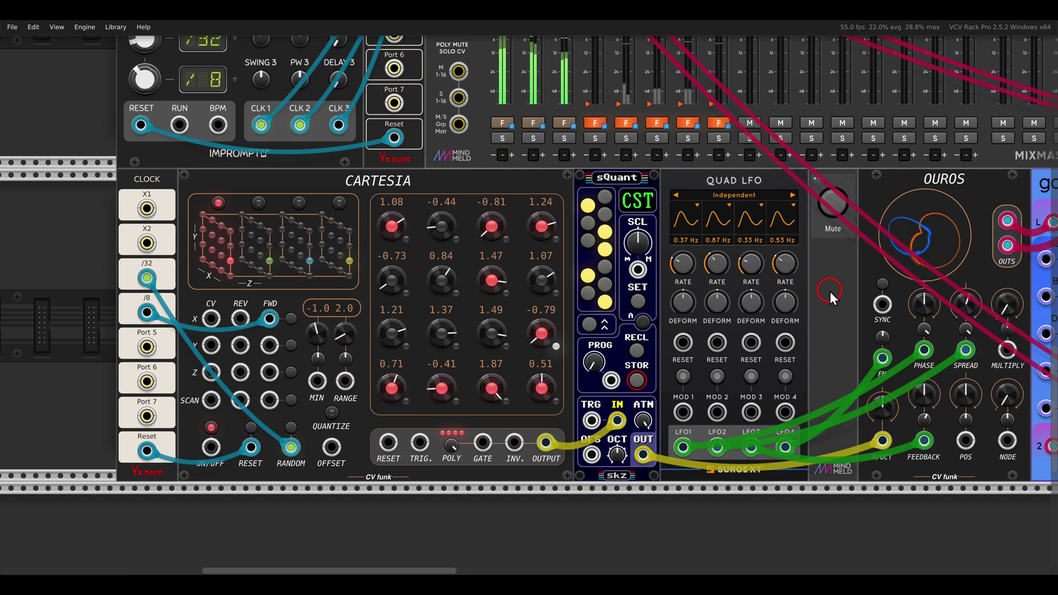
# Unmute the trigSeq8x drum voice and the macro oscillator voice, and show the whole patch
pyautogui.scroll(-2, 830, 292)
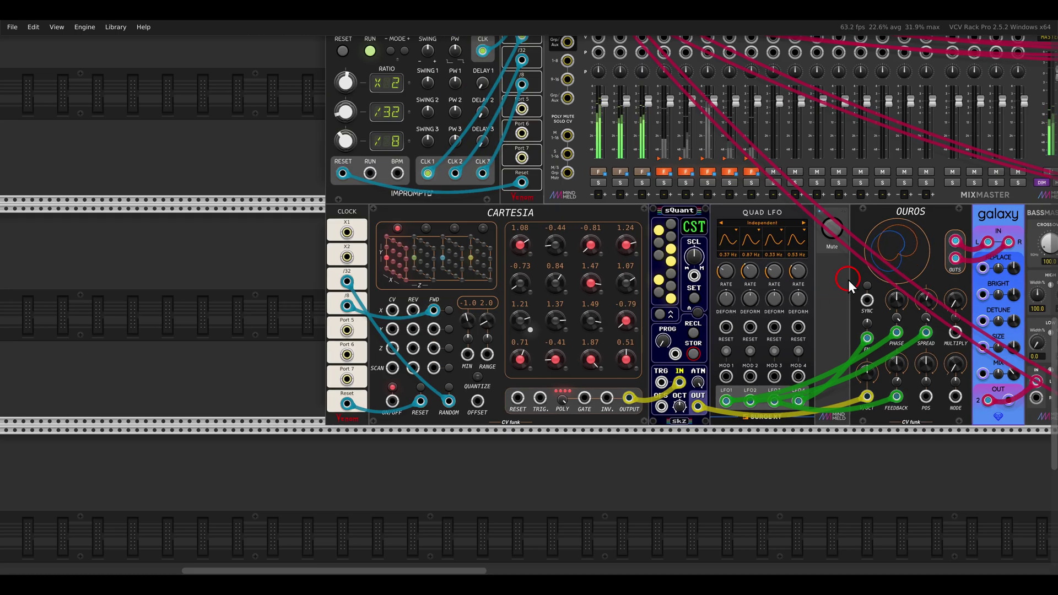
pyautogui.moveTo(848, 280); pyautogui.dragTo(457, 323)
pyautogui.moveTo(797, 239); pyautogui.dragTo(532, 384)
pyautogui.moveTo(821, 170); pyautogui.dragTo(602, 333)
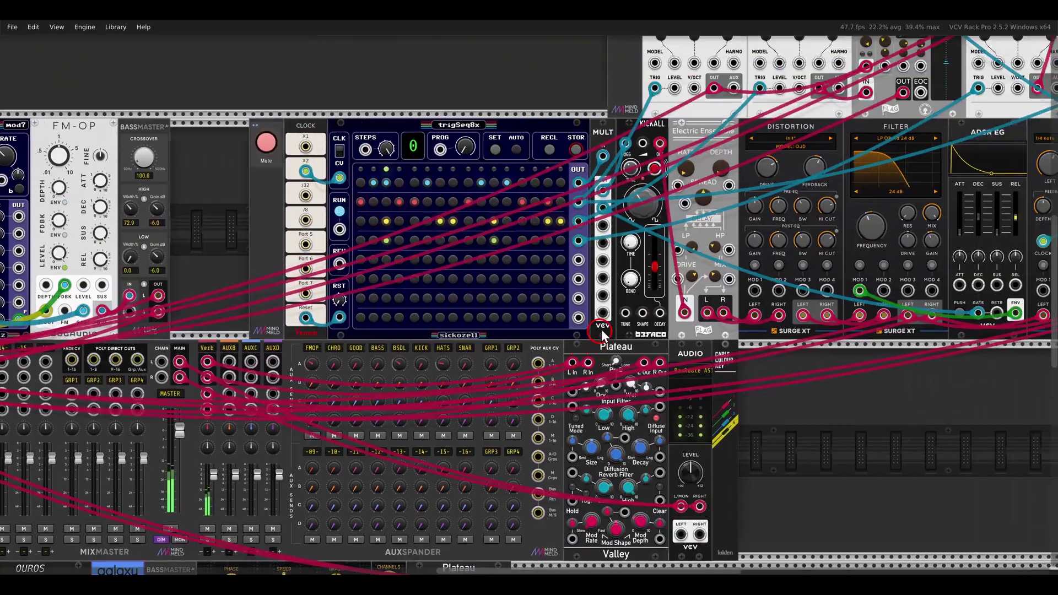
pyautogui.scroll(-1, 687, 213)
pyautogui.hscroll(6, 687, 218)
pyautogui.scroll(5, 593, 319)
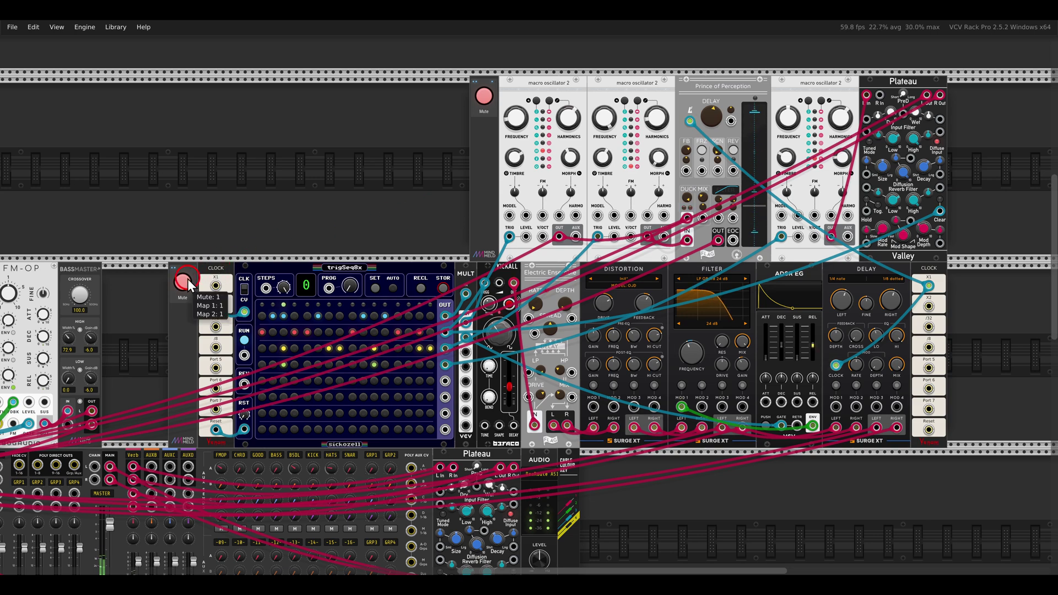
pyautogui.scroll(-3, 301, 237)
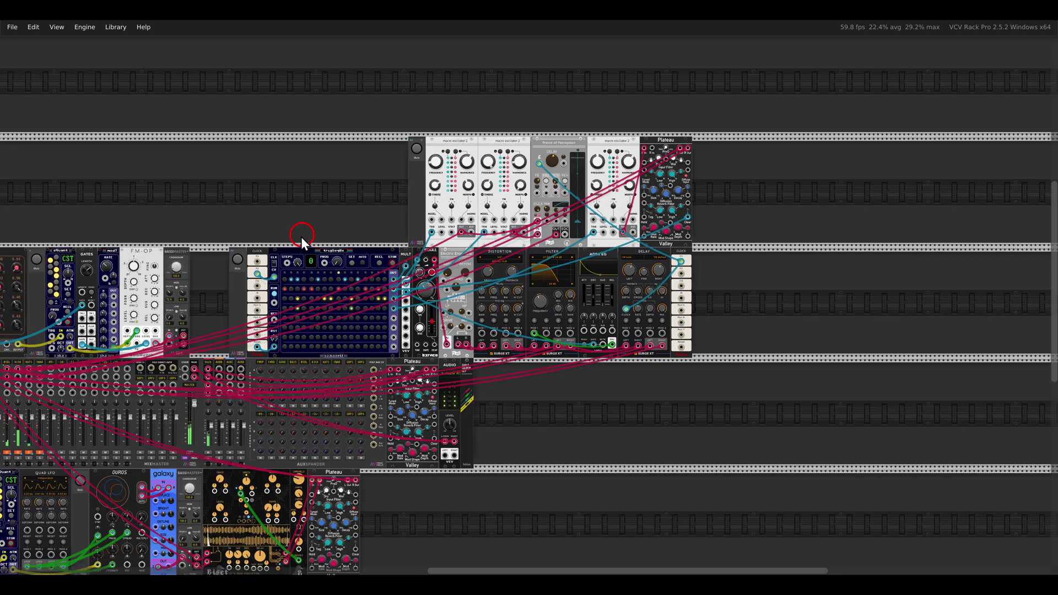
pyautogui.moveTo(301, 237); pyautogui.dragTo(604, 171)
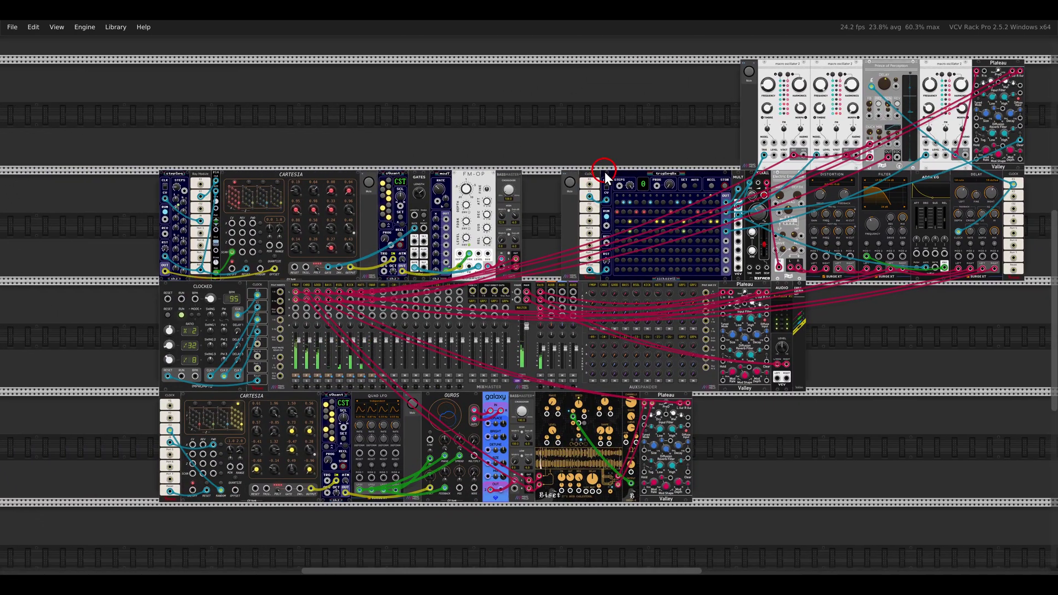